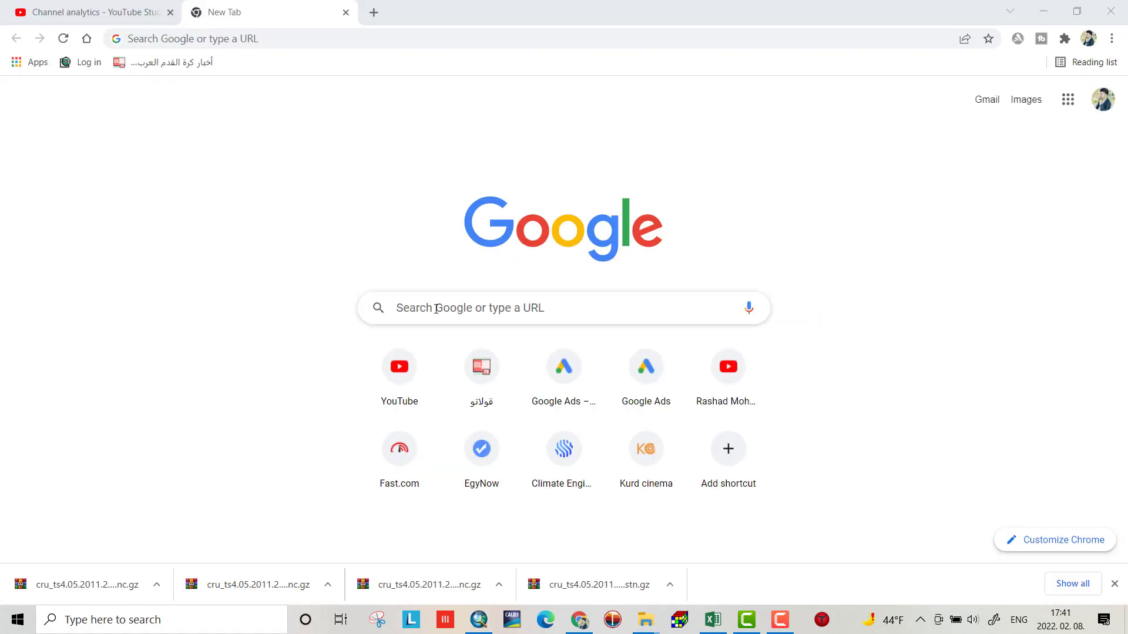
Search the web for "cru data" and open the Climatic Research Unit's High-resolution gridded datasets page
click(436, 309)
text(cr)
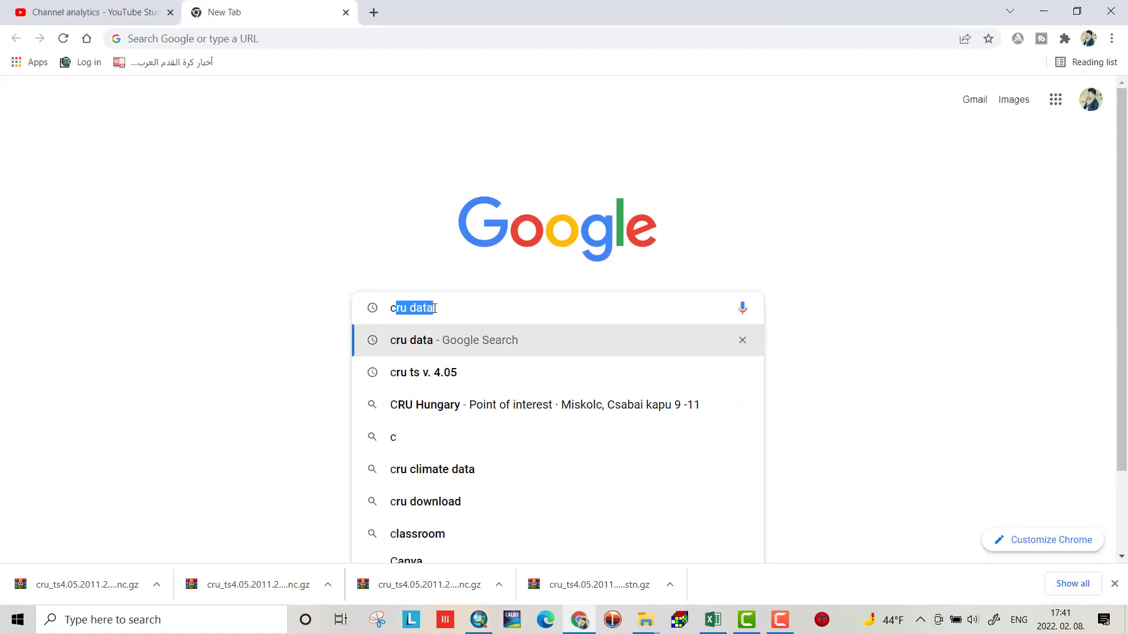
click(454, 346)
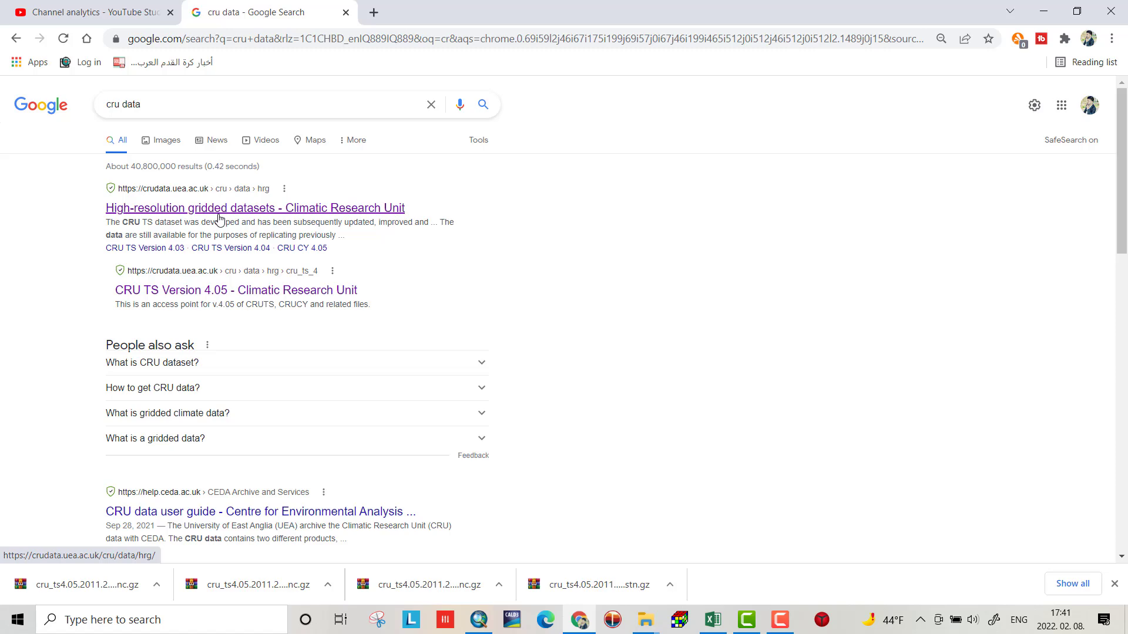
click(218, 212)
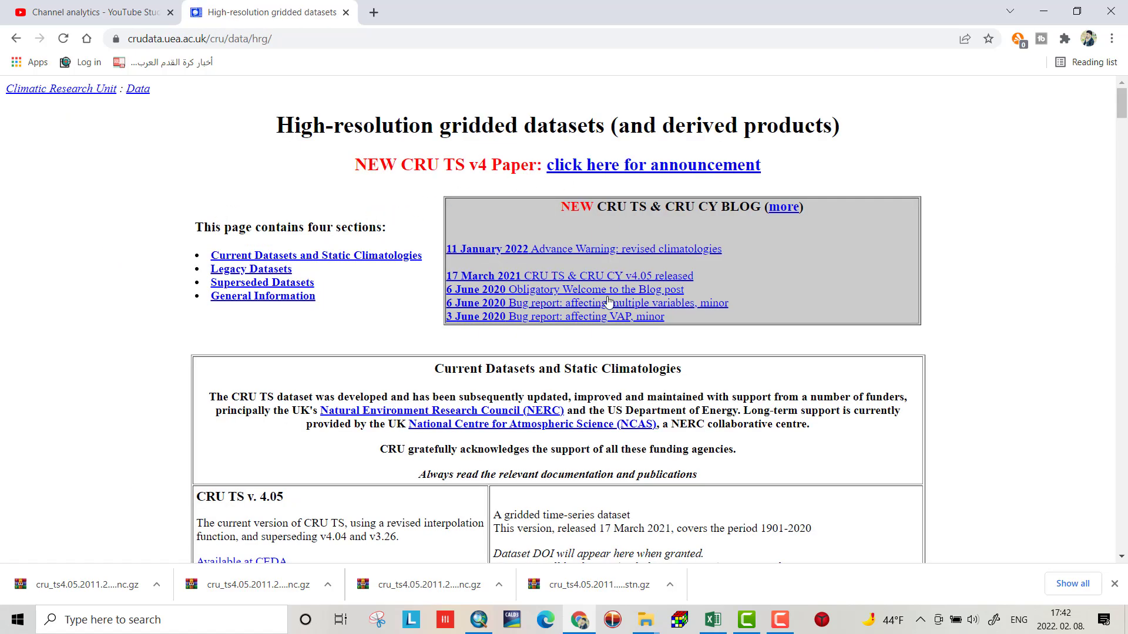
Open the local copy of the CRU TS v. 4.05 dataset and go to the file list of its pre variable
scroll(1123, 110, down, 5)
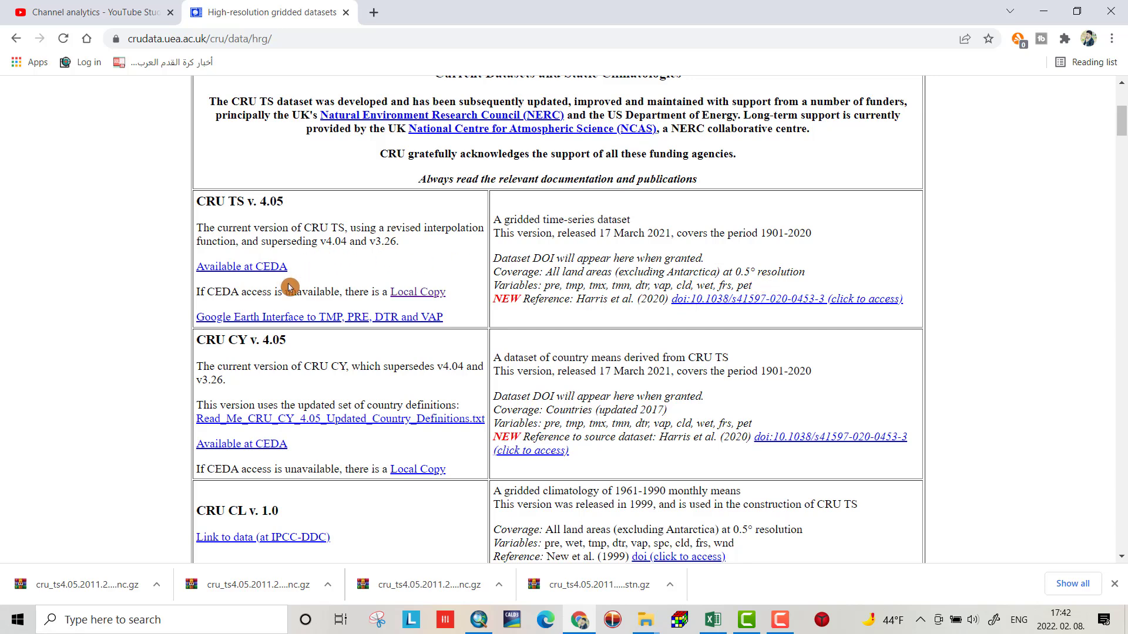
click(418, 293)
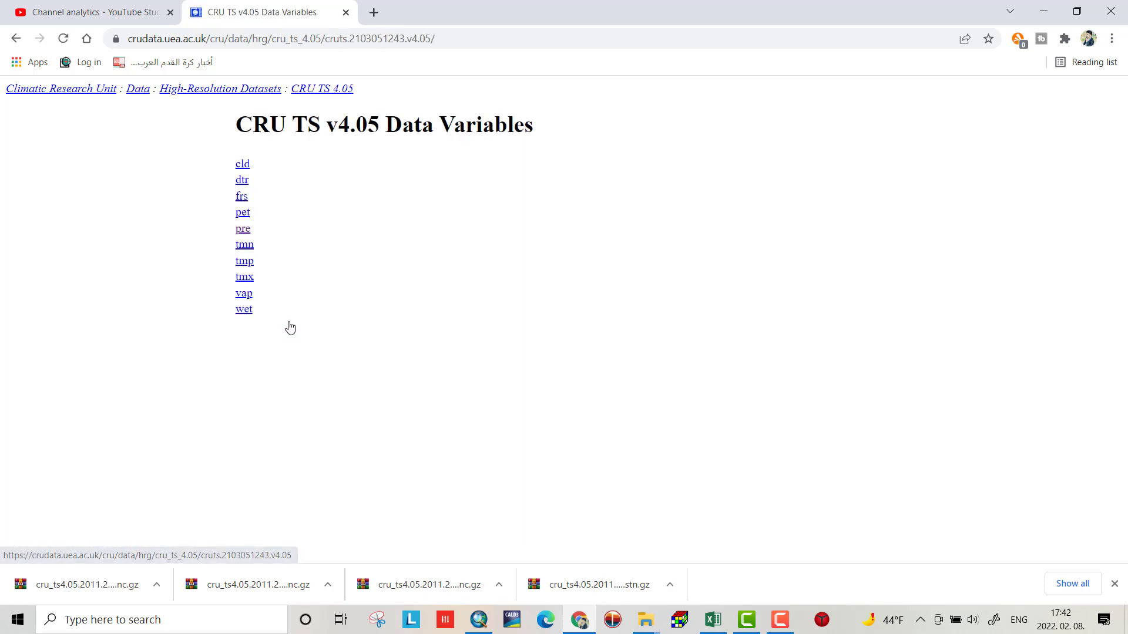
click(247, 174)
click(265, 213)
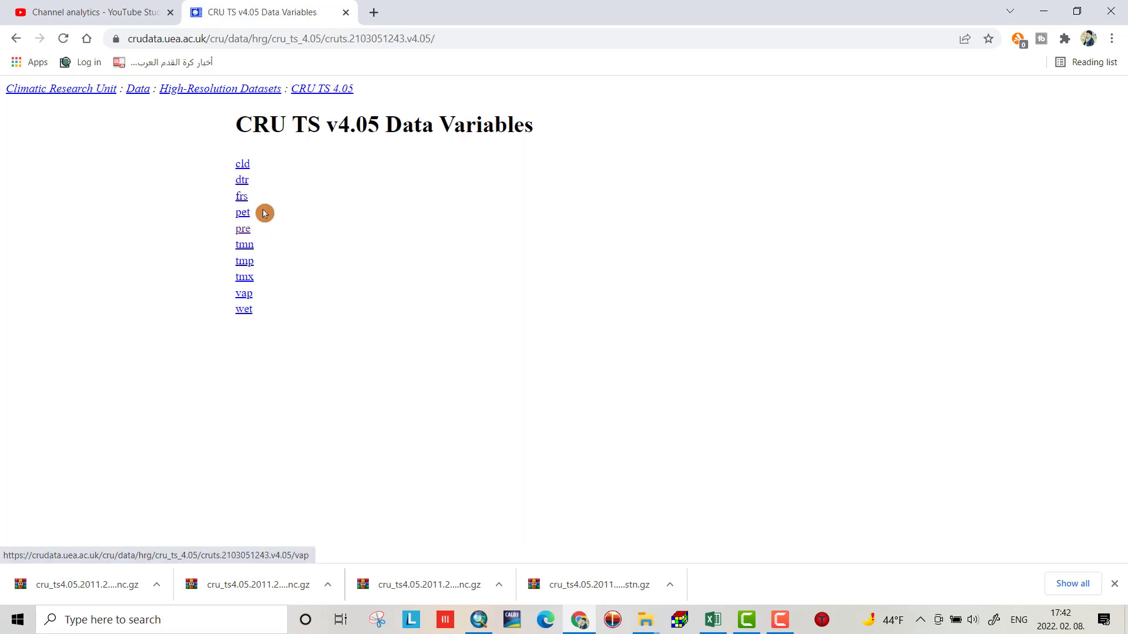
click(263, 294)
click(262, 310)
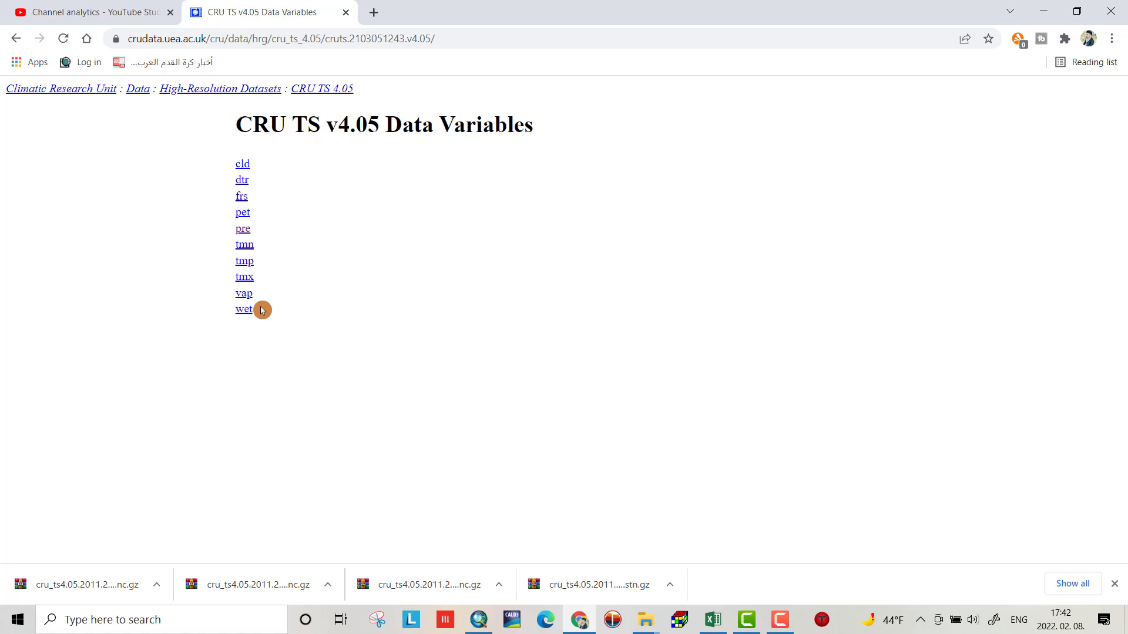
click(253, 235)
click(249, 231)
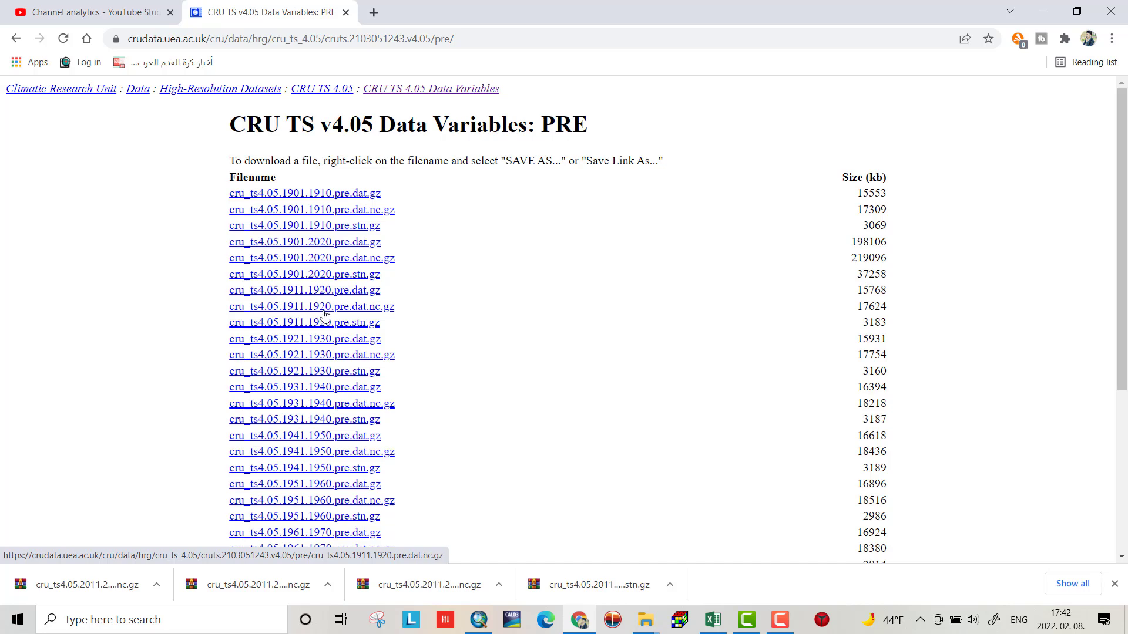
Download the 2011–2020 precipitation file cru_ts4.05.2011.2020.pre.dat.nc.gz and show it in its download folder
drag(1122, 163, 1123, 376)
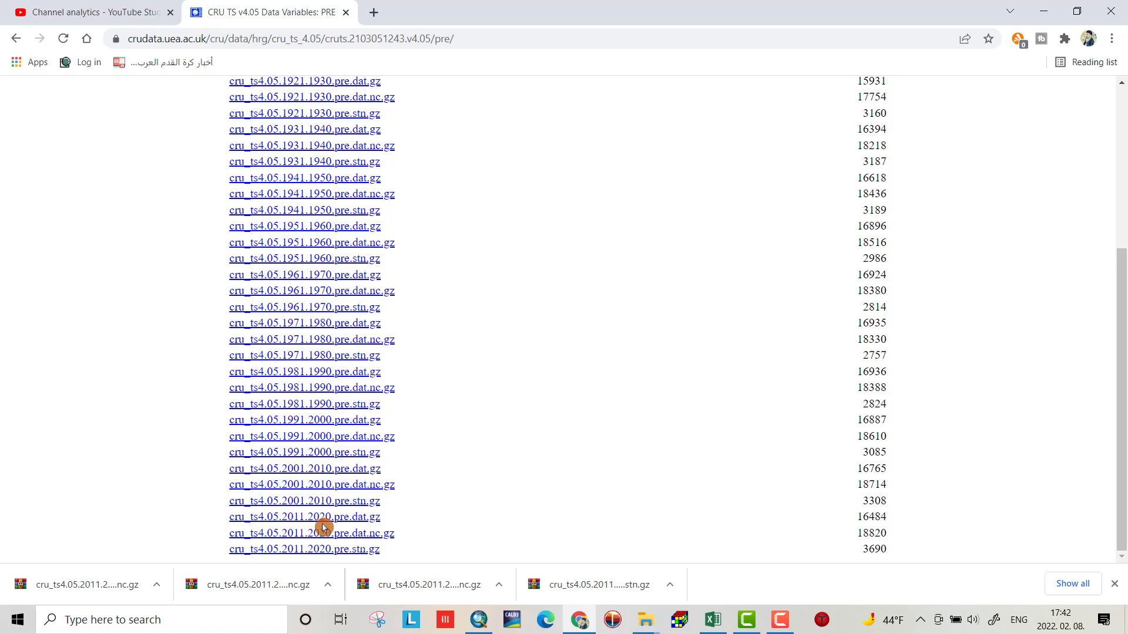
click(364, 536)
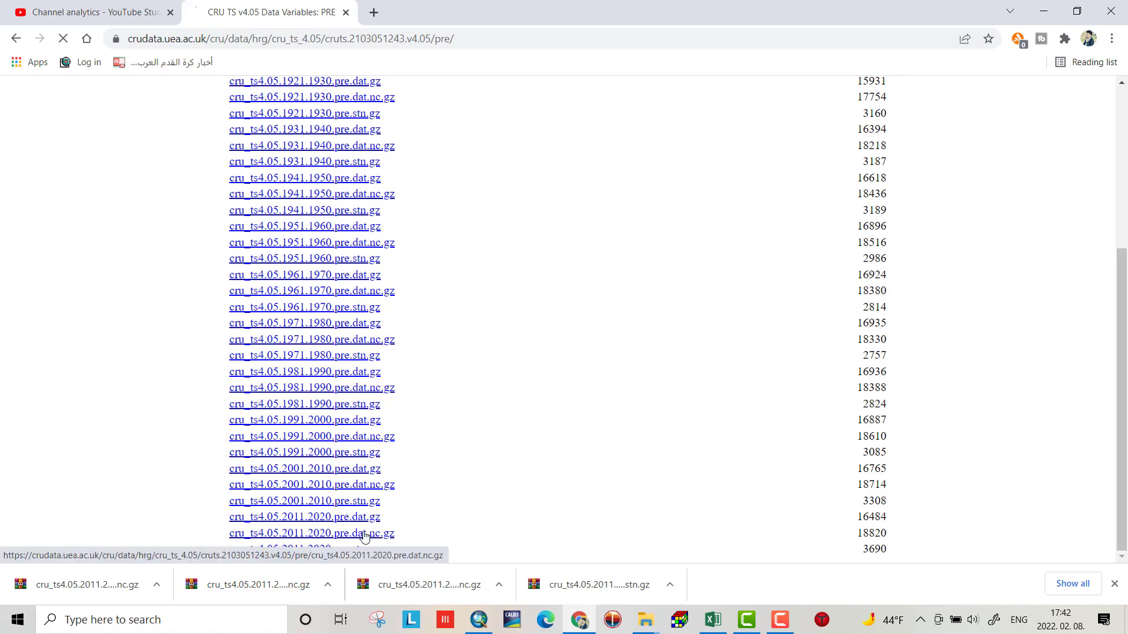
click(156, 585)
click(174, 540)
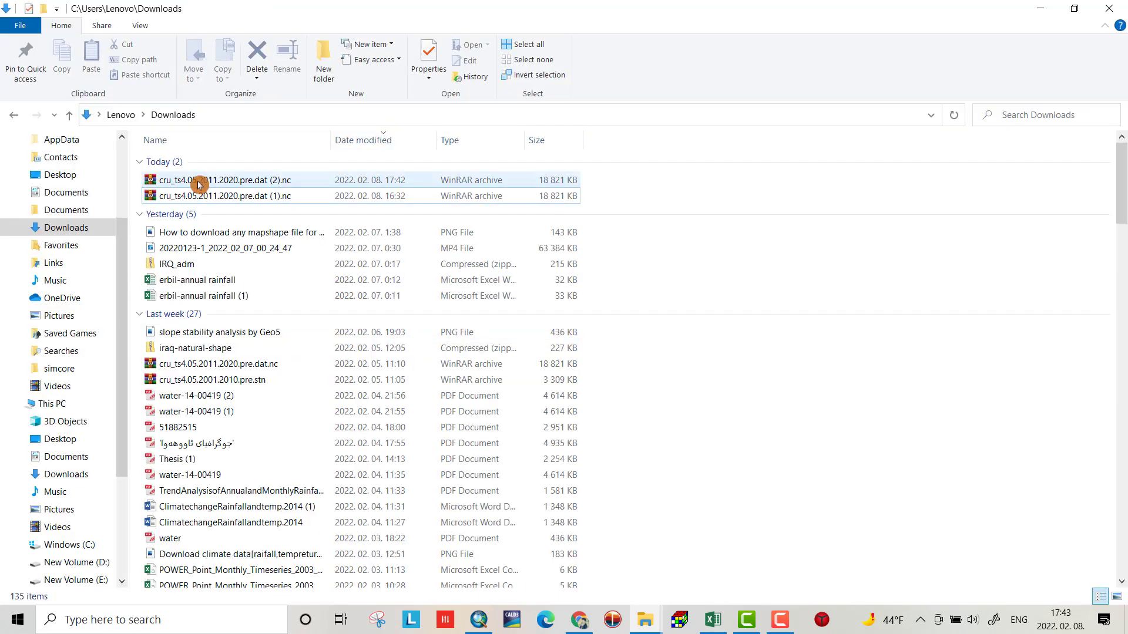
Move the archive cru_ts4.05.2011.2020.pre.dat (2).nc from Downloads into the precipitationmap folder on the desktop
right_click(199, 184)
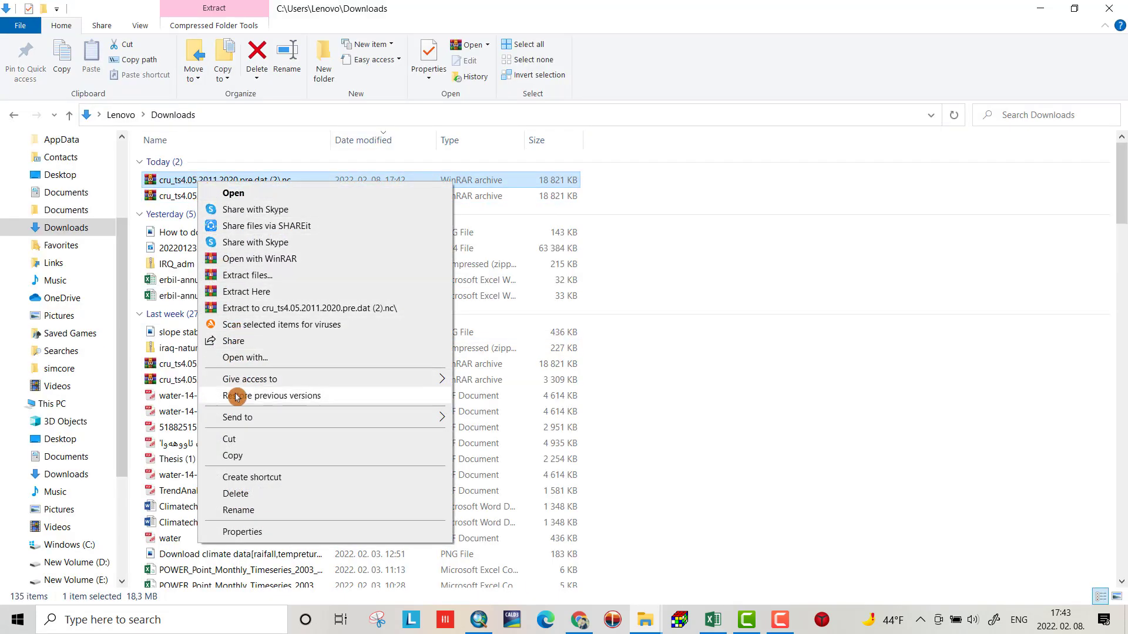
click(237, 442)
click(1040, 9)
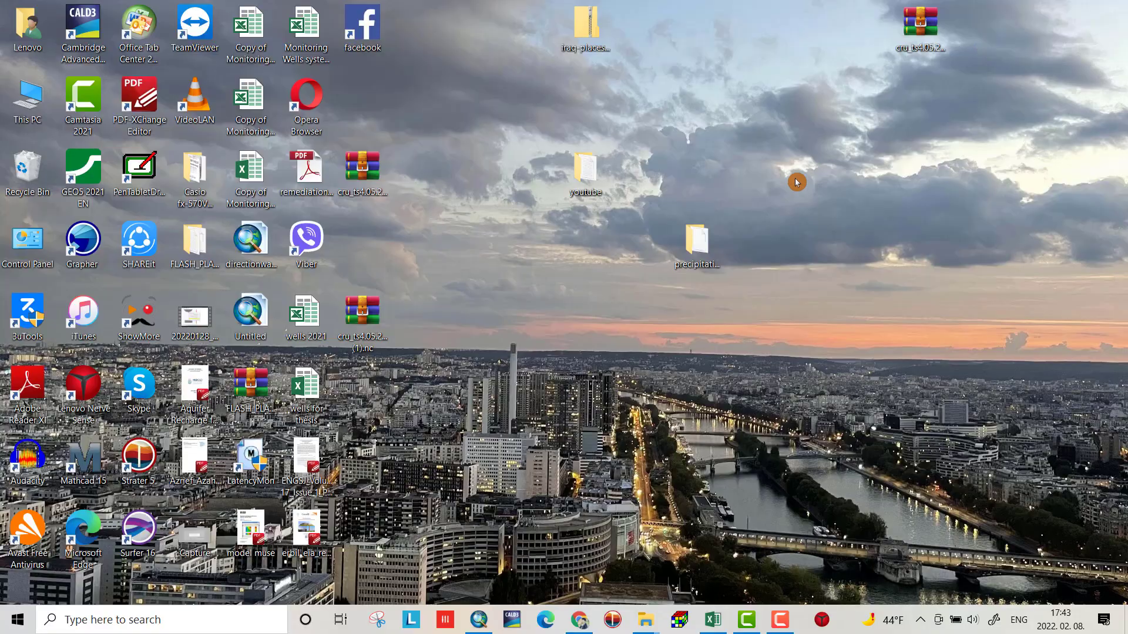
double_click(688, 257)
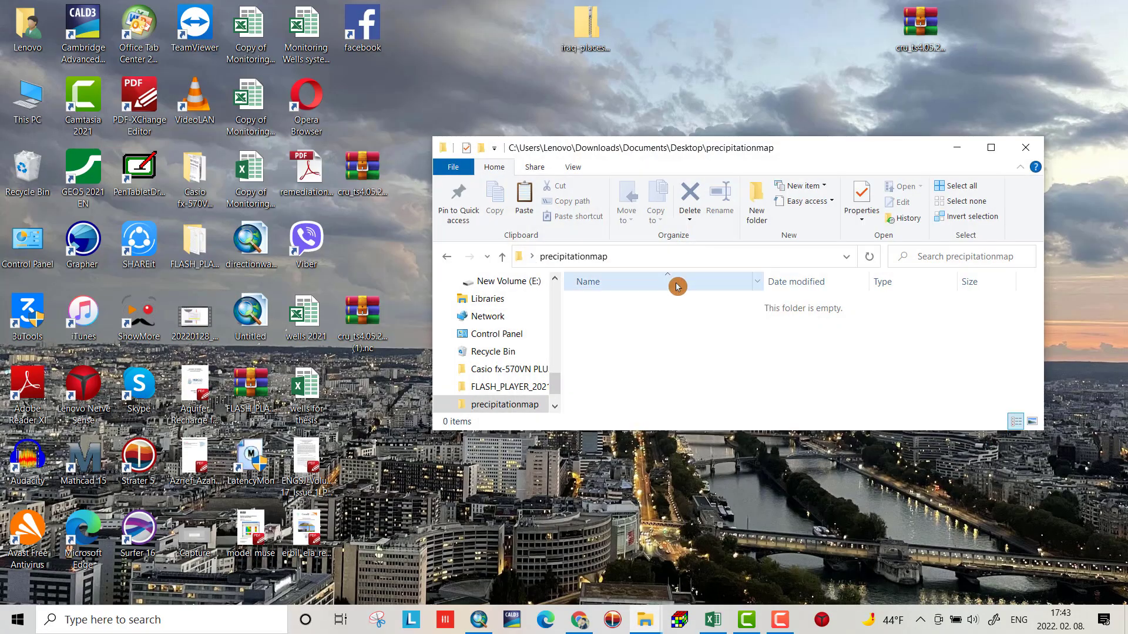
right_click(597, 313)
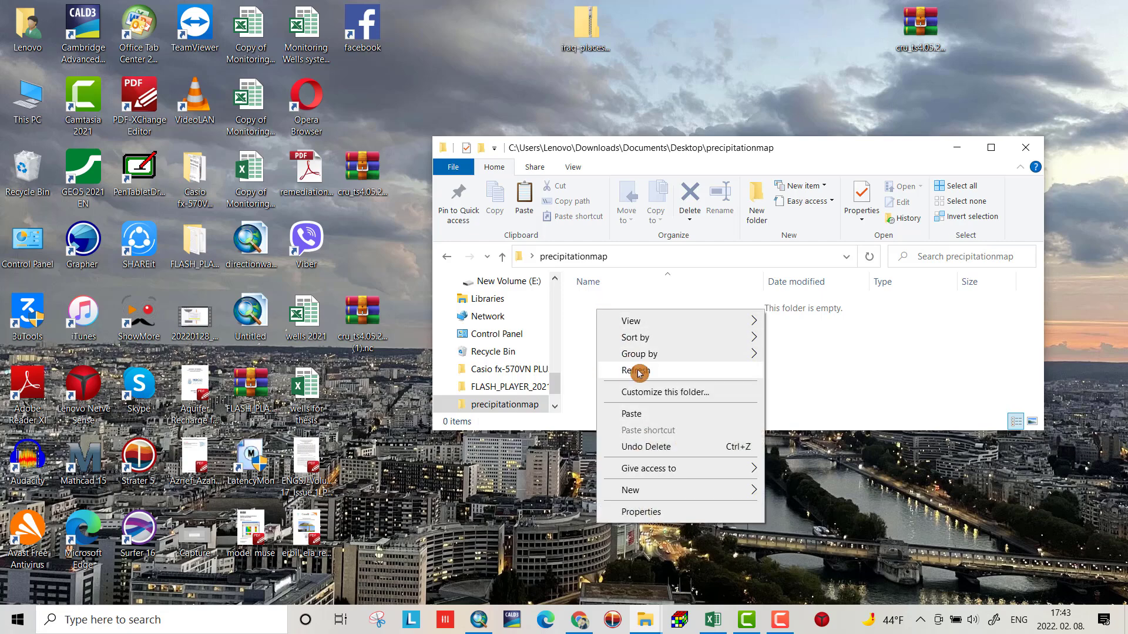
click(642, 410)
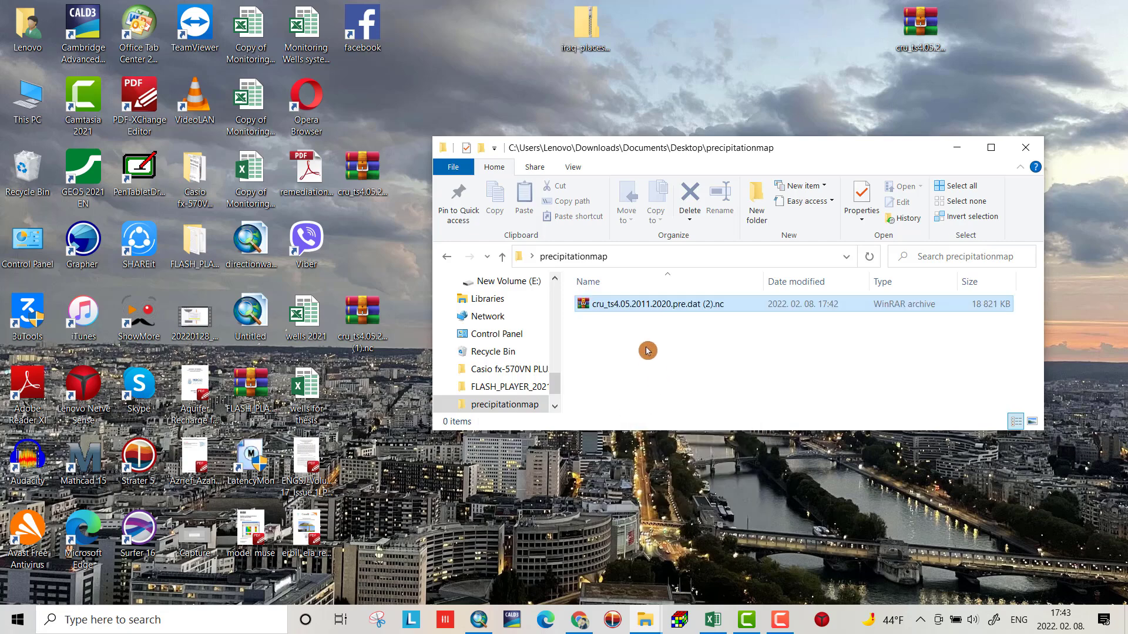
Extract the precipitation archive directly into the precipitationmap folder and minimize the file window
click(991, 148)
right_click(382, 159)
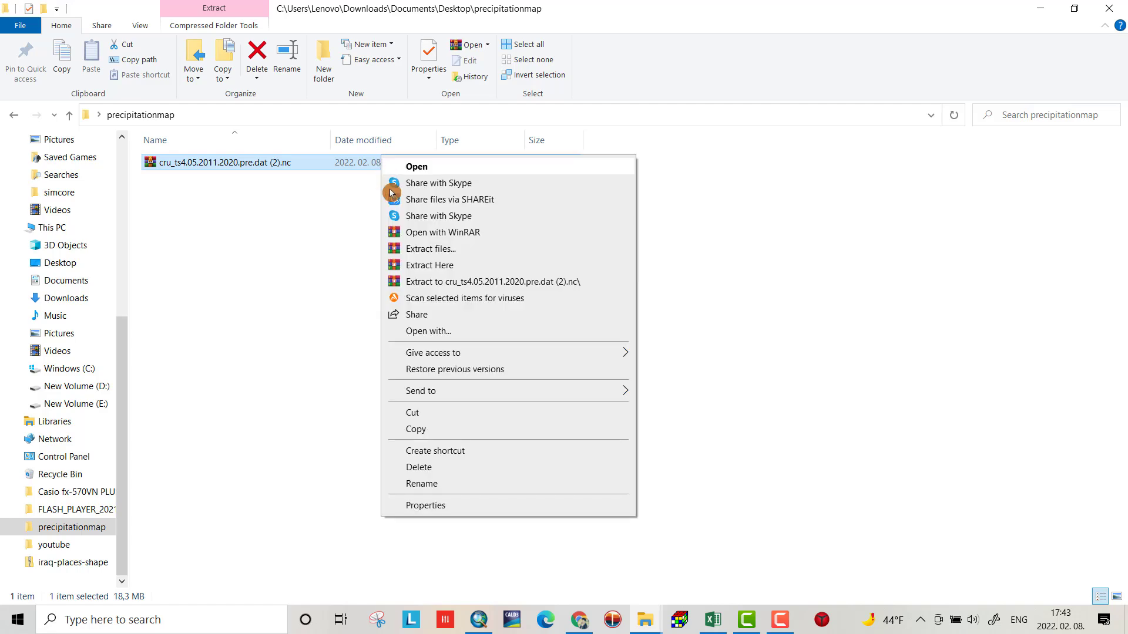
click(394, 265)
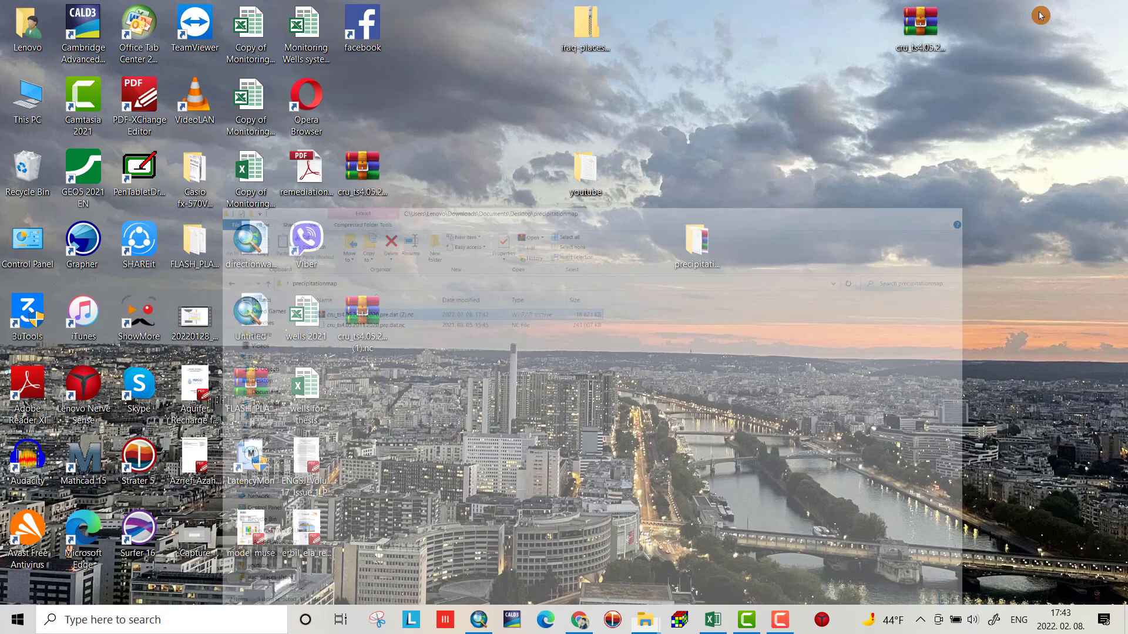
click(1040, 8)
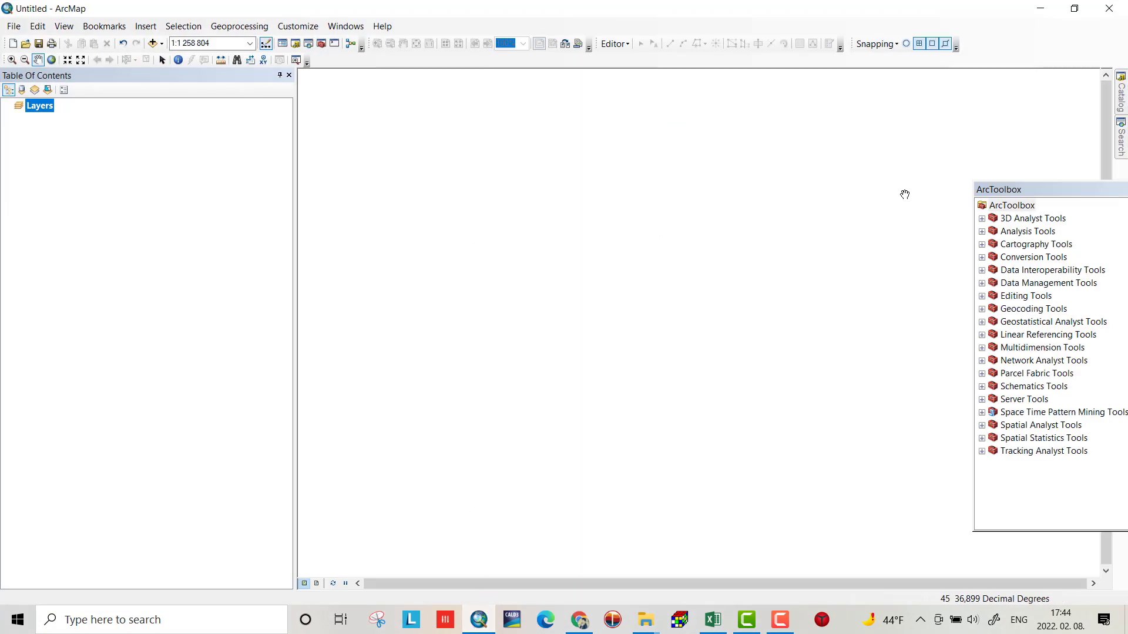
Switch to ArcMap and open the Make NetCDF Raster Layer tool from the Multidimension Tools
drag(1031, 188, 986, 178)
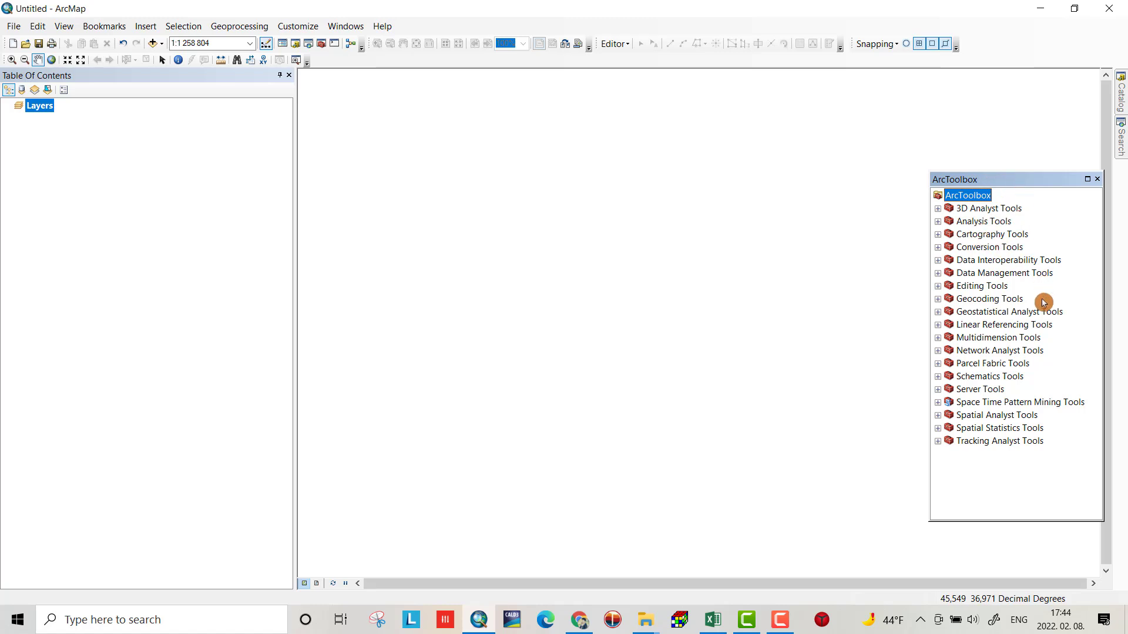
click(941, 341)
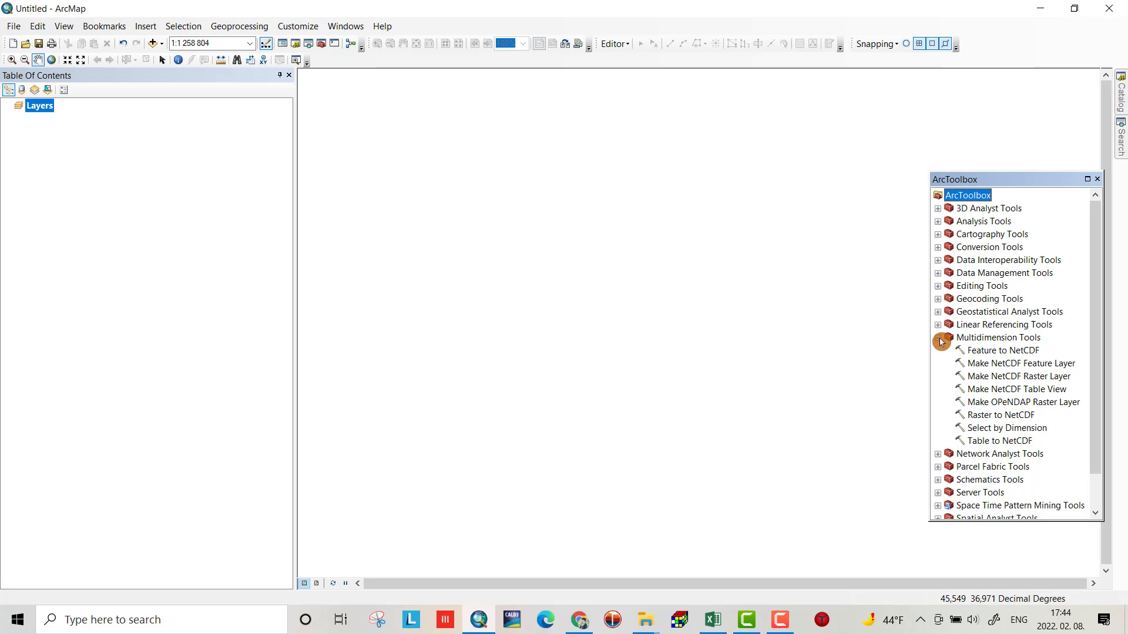
double_click(1010, 379)
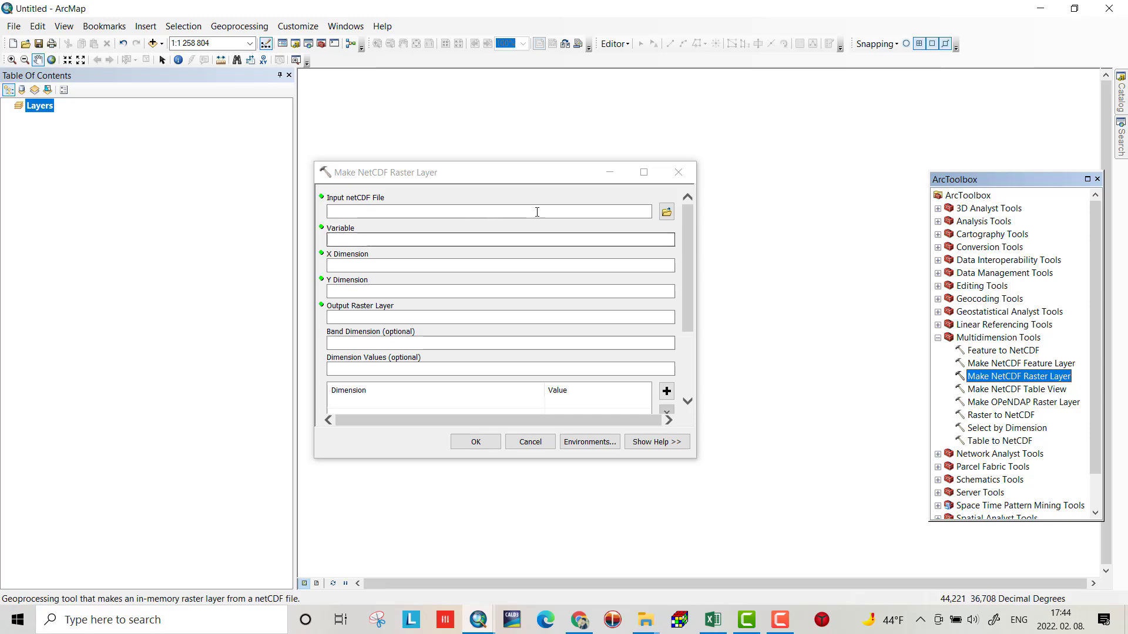
Set the input netCDF file to cru_ts4.05.2011.2020.pre.dat.nc from the precipitationmap folder on the desktop
click(666, 213)
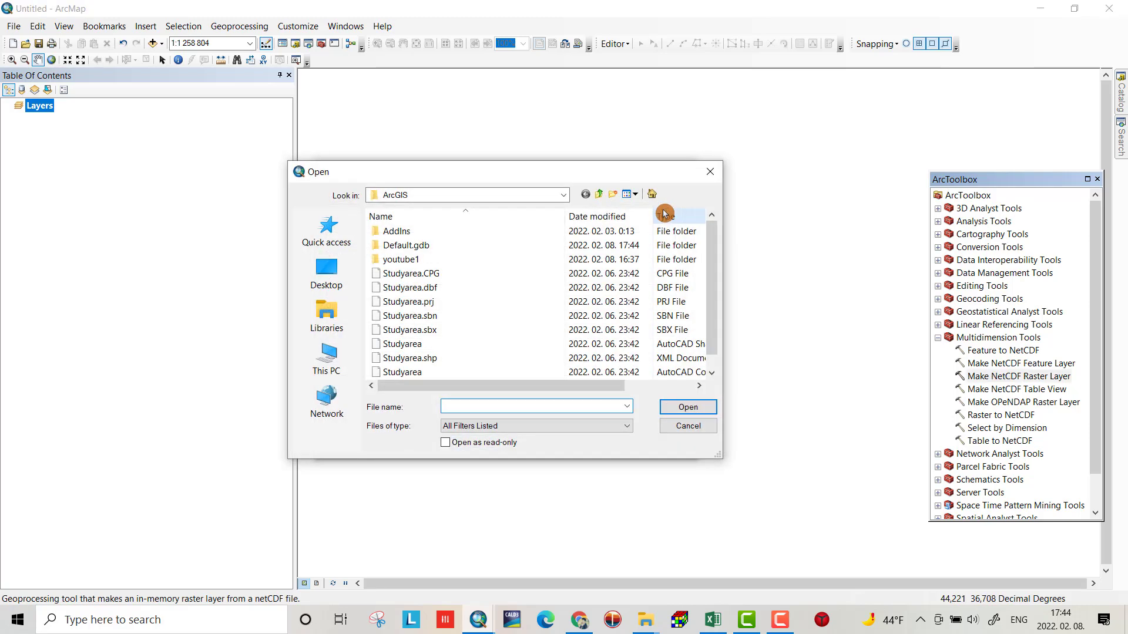
click(563, 196)
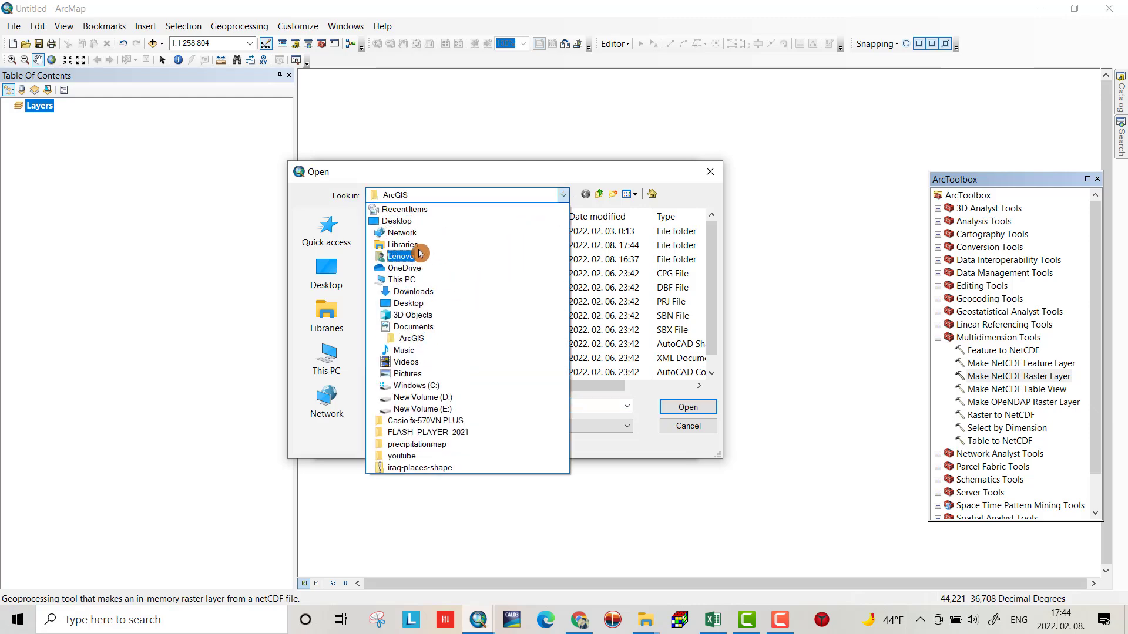
click(403, 222)
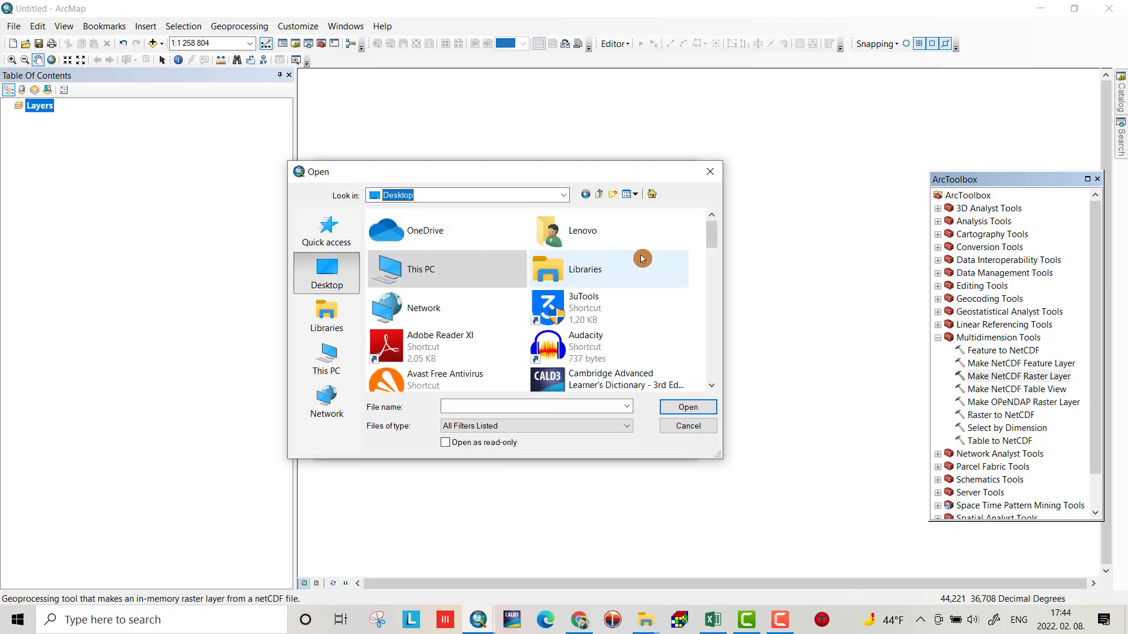
drag(712, 230, 718, 302)
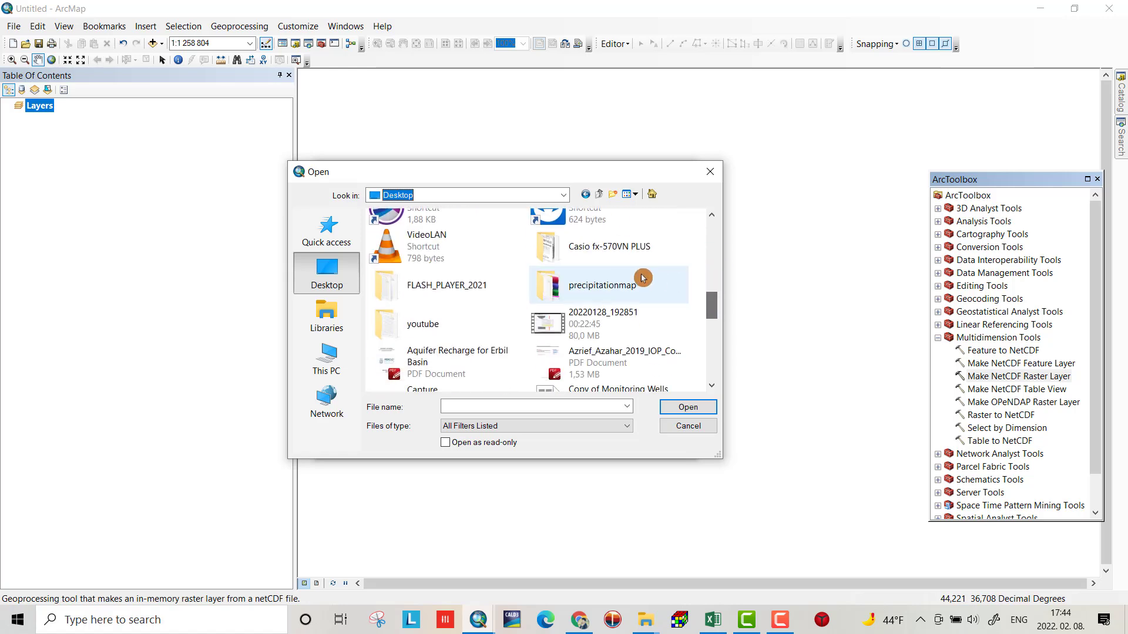
double_click(607, 283)
click(453, 245)
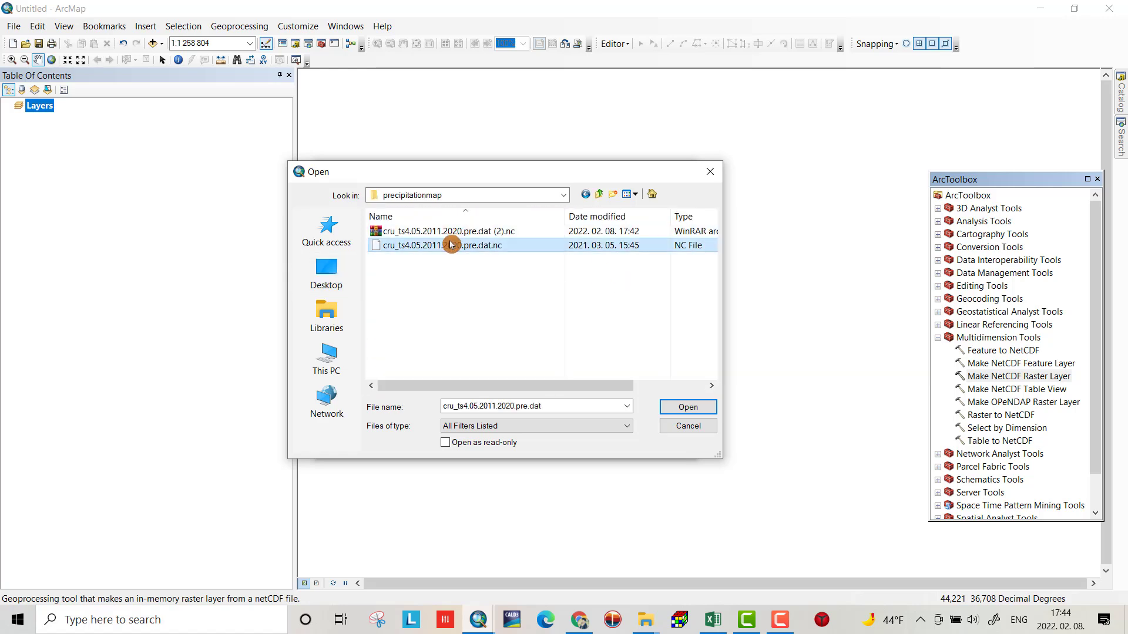
click(683, 405)
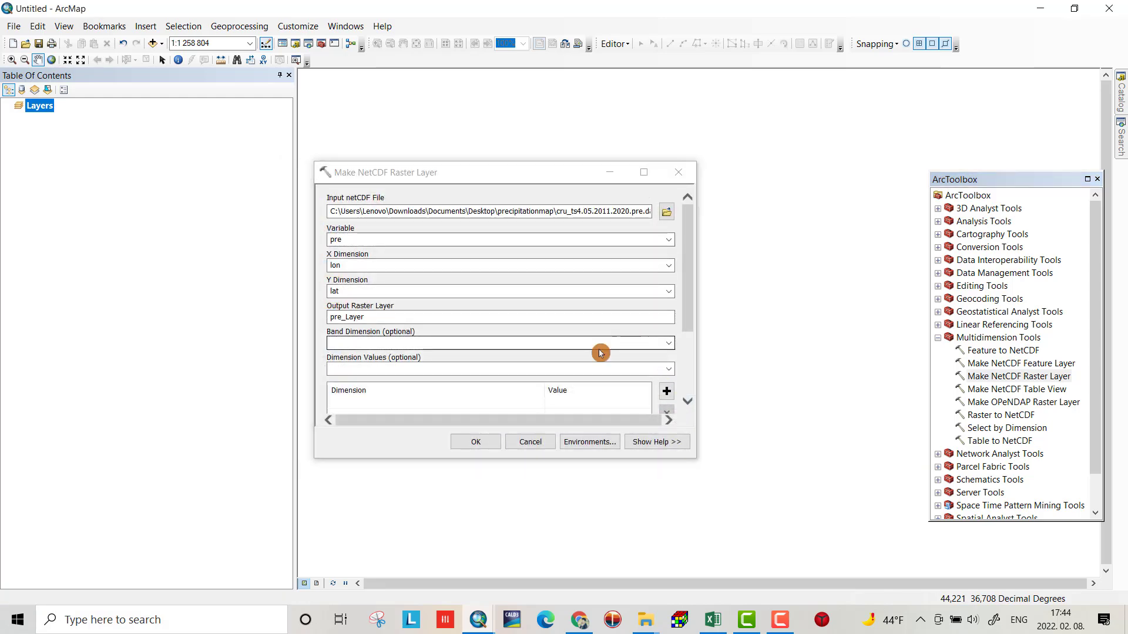
Set the band dimension to time and run the tool to create pre_Layer
click(669, 343)
click(360, 355)
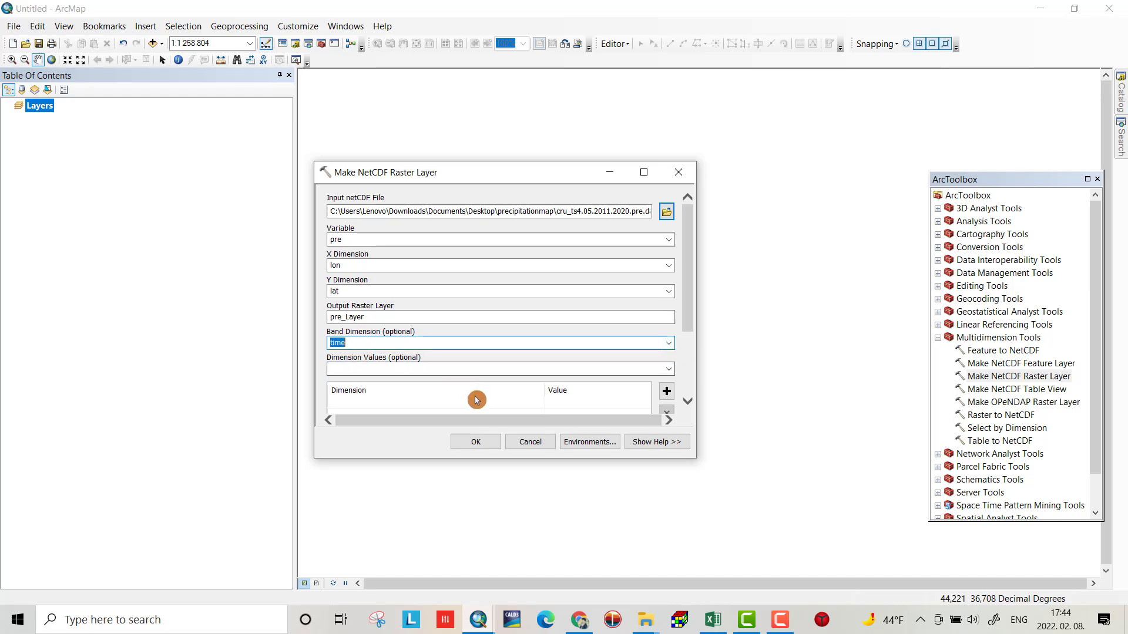
click(476, 441)
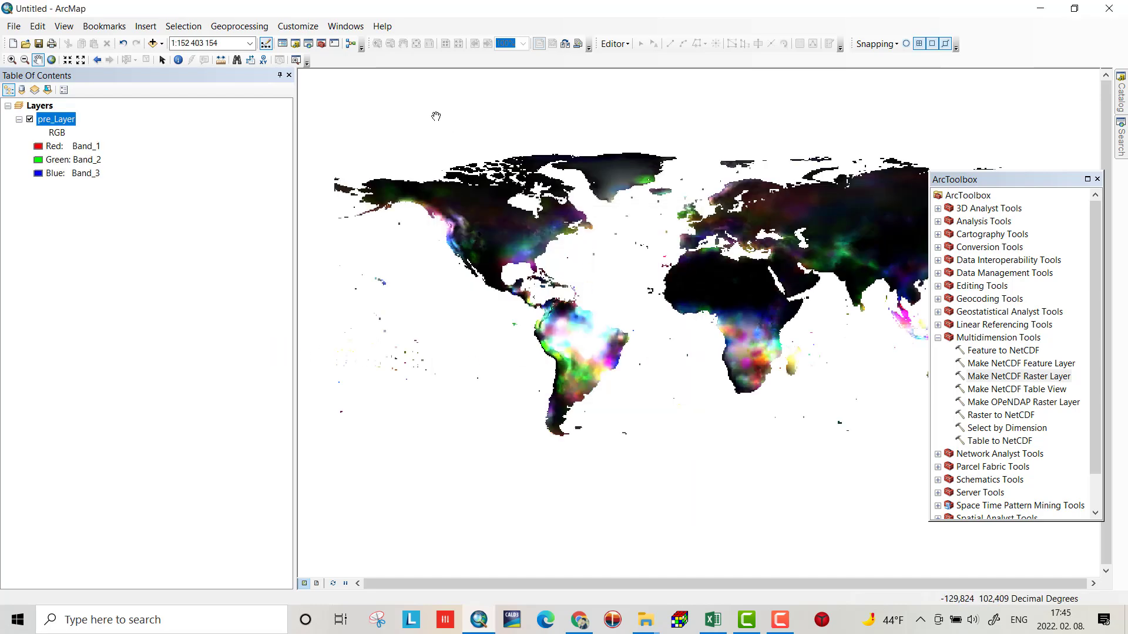
Inspect the world precipitation raster on the map, moving the ArcToolbox window out of the way
key(Left)
key(Up)
key(Right)
key(Down)
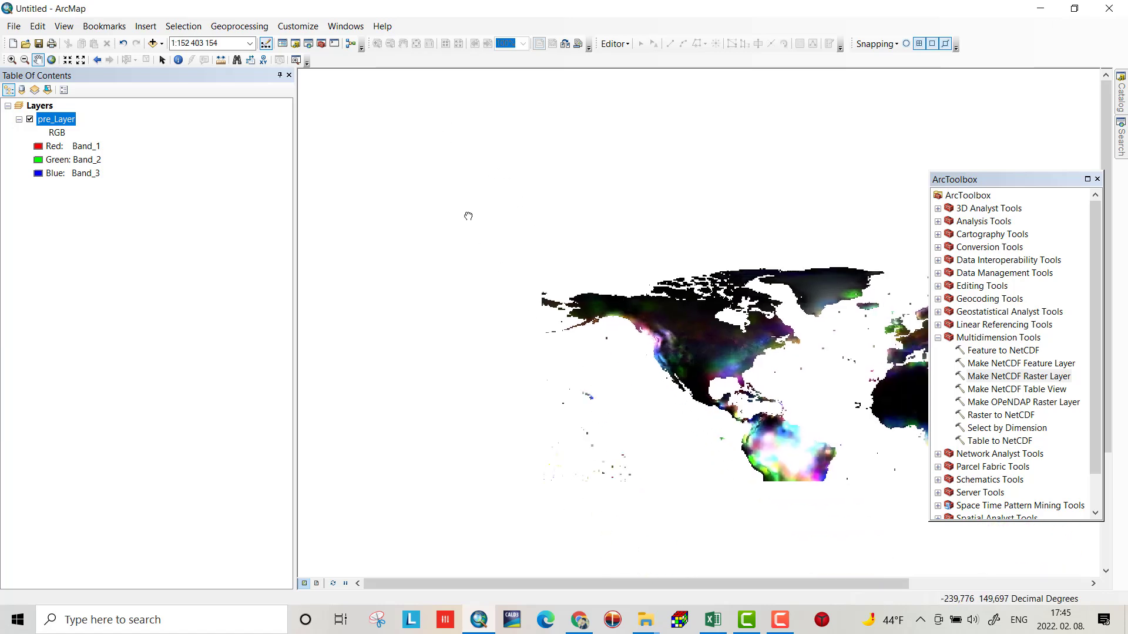
drag(1016, 181, 1067, 207)
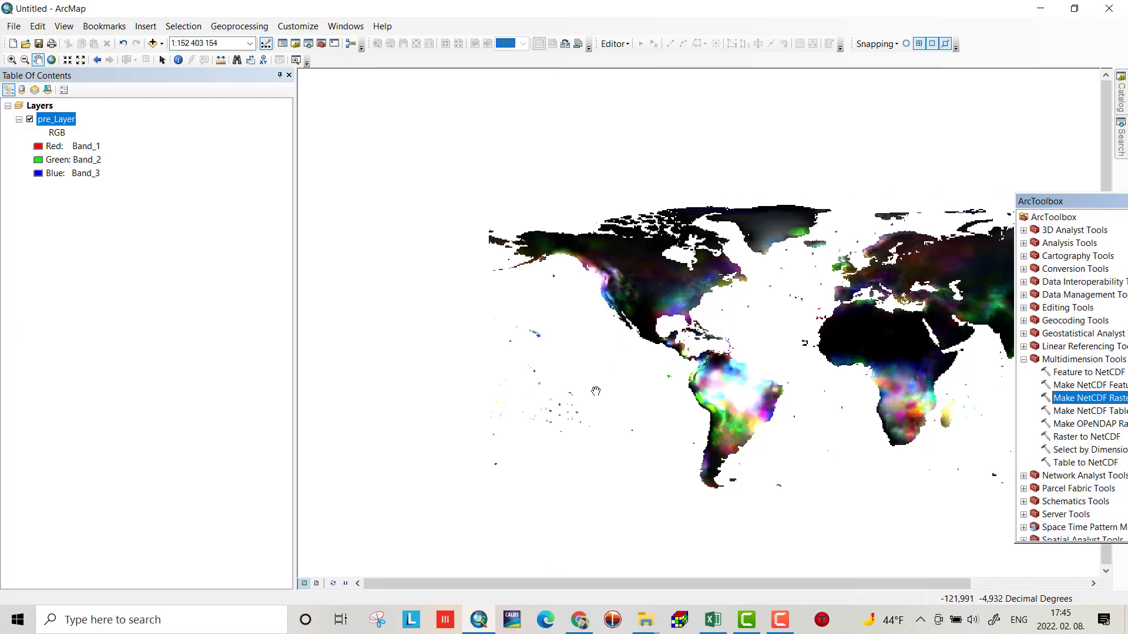
drag(517, 355, 323, 343)
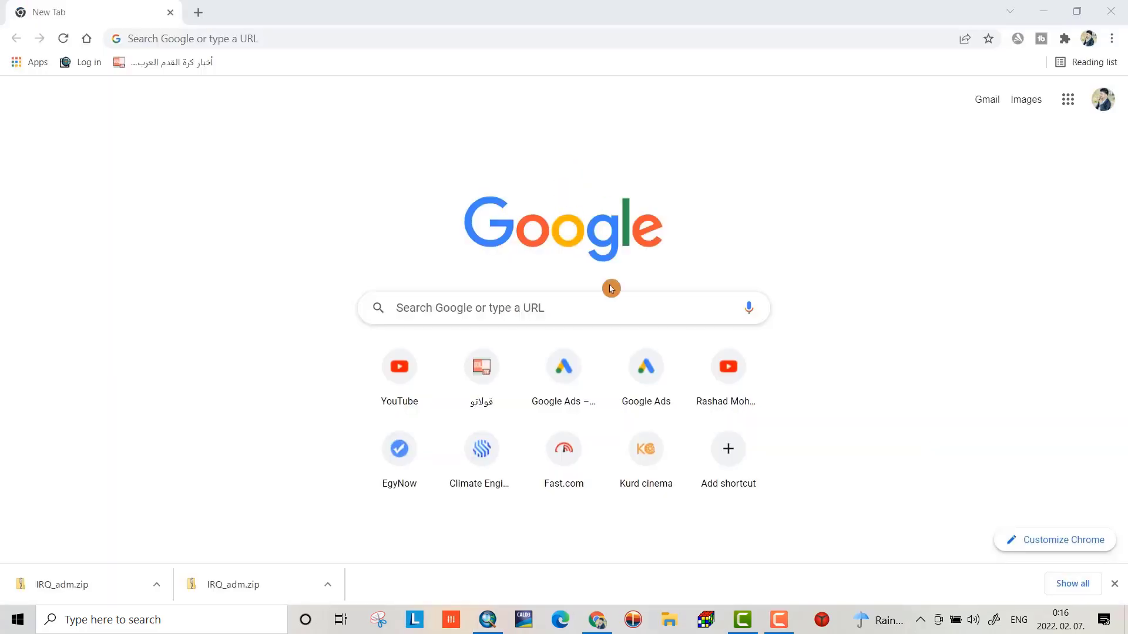
Switch to Chrome and search the web for "diva gis"
click(465, 309)
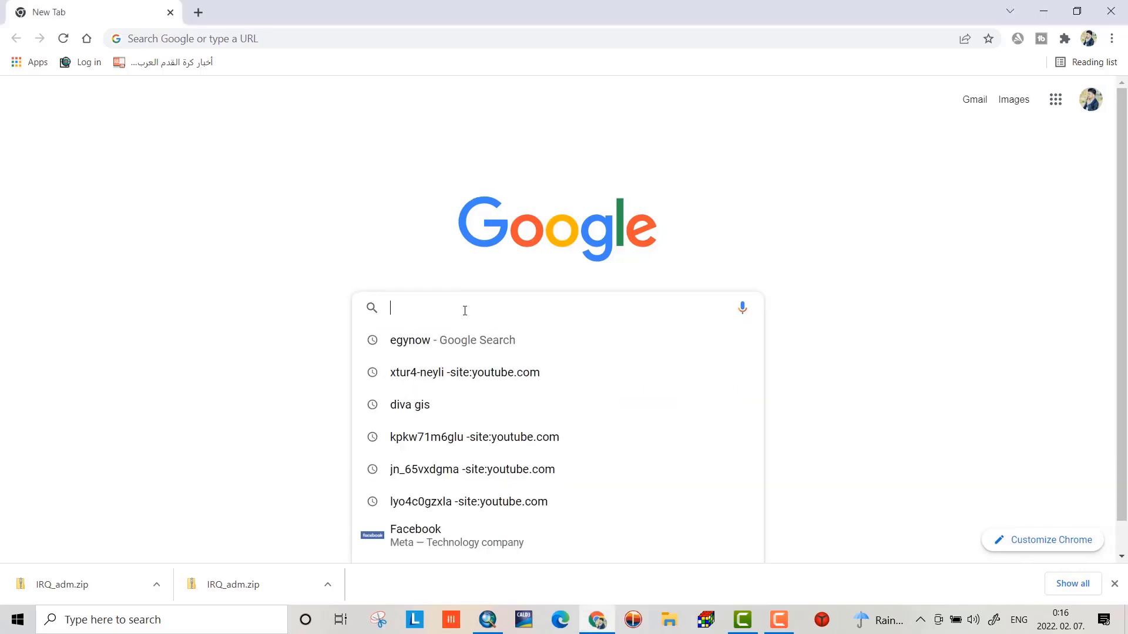
text(di)
click(441, 338)
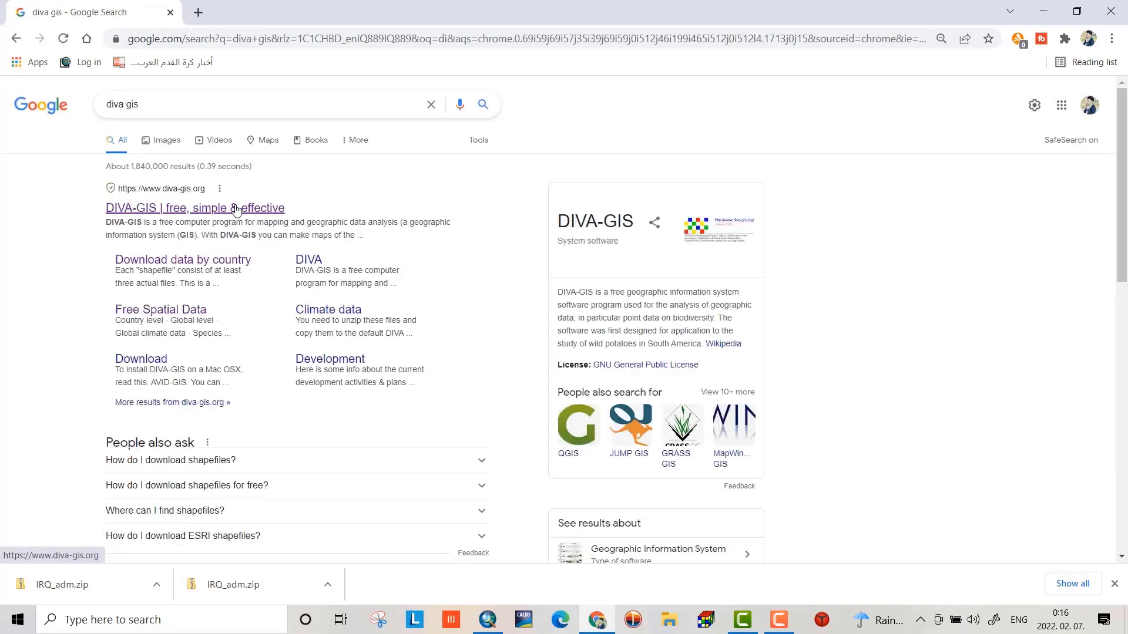
Open the DIVA-GIS website and go to its country-level data page in the free spatial data section
click(171, 216)
click(433, 174)
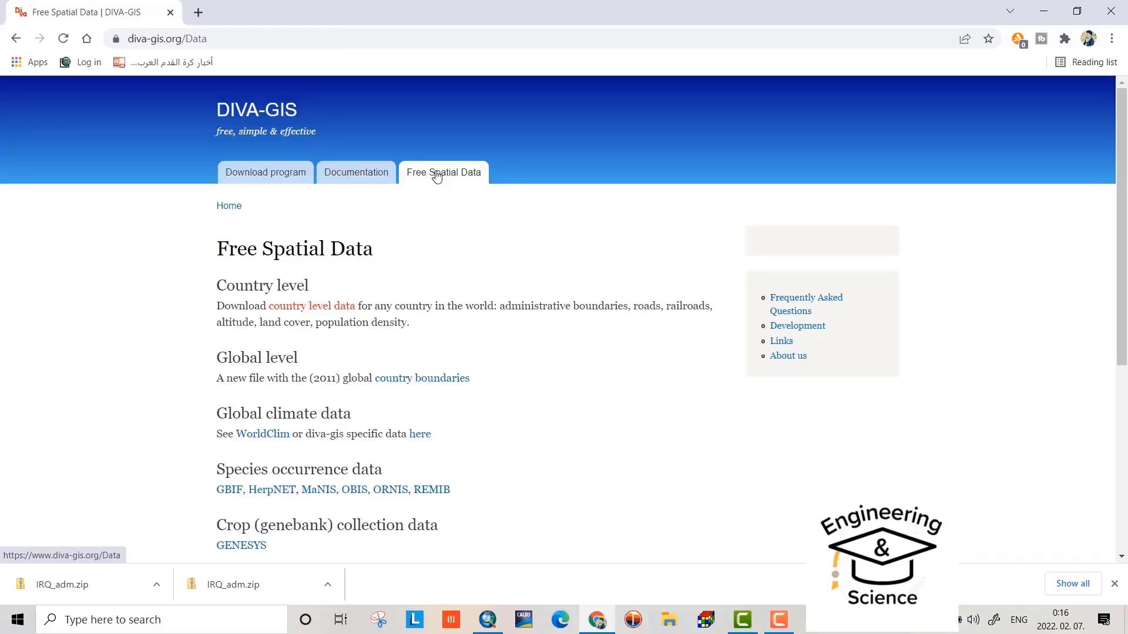
click(315, 311)
Download the Administrative areas data for Iraq
click(316, 331)
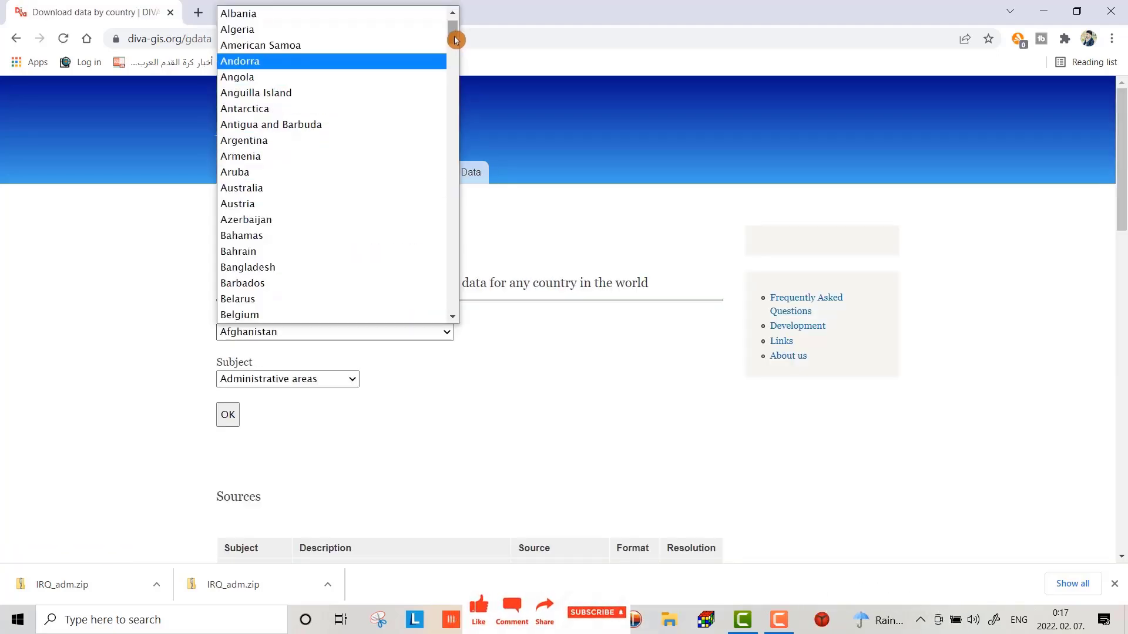
drag(456, 36, 450, 143)
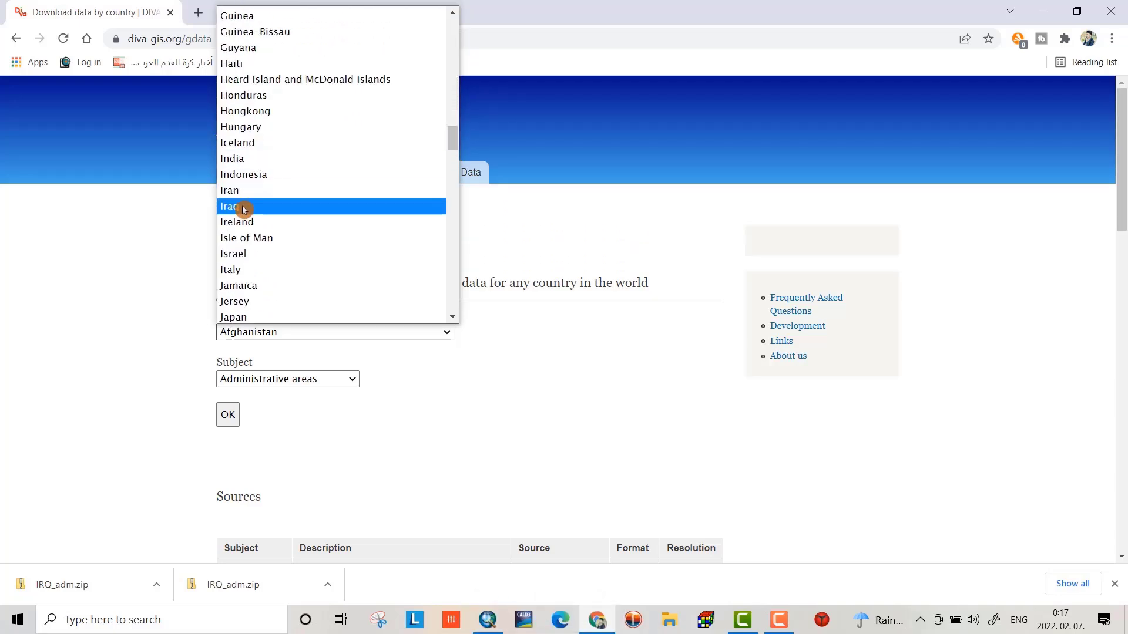
click(274, 206)
click(297, 379)
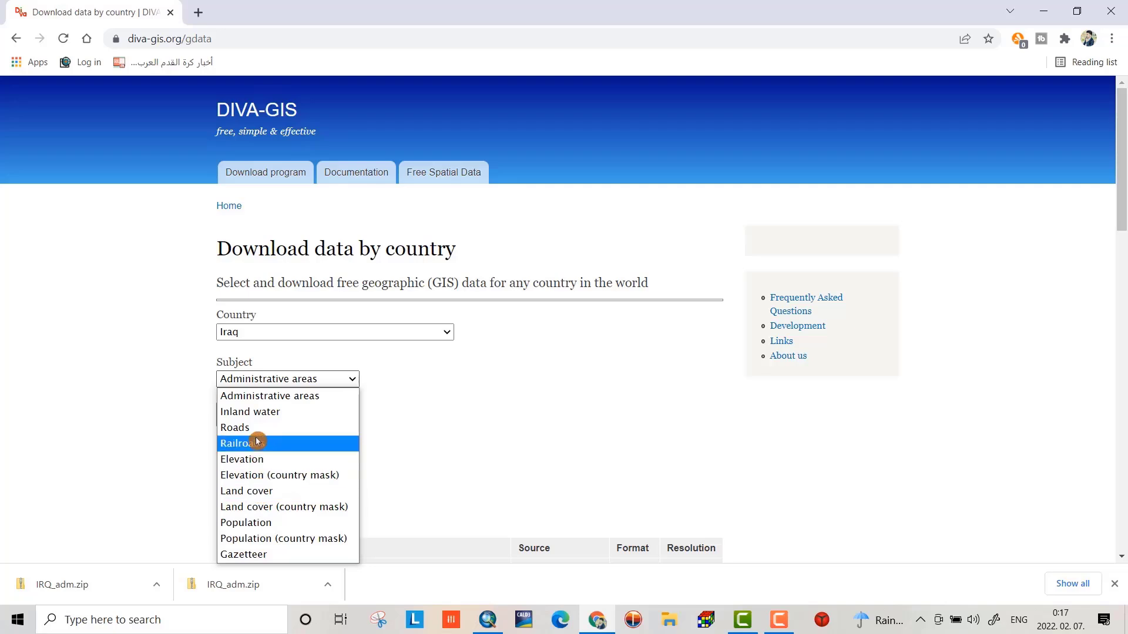
click(272, 400)
click(227, 415)
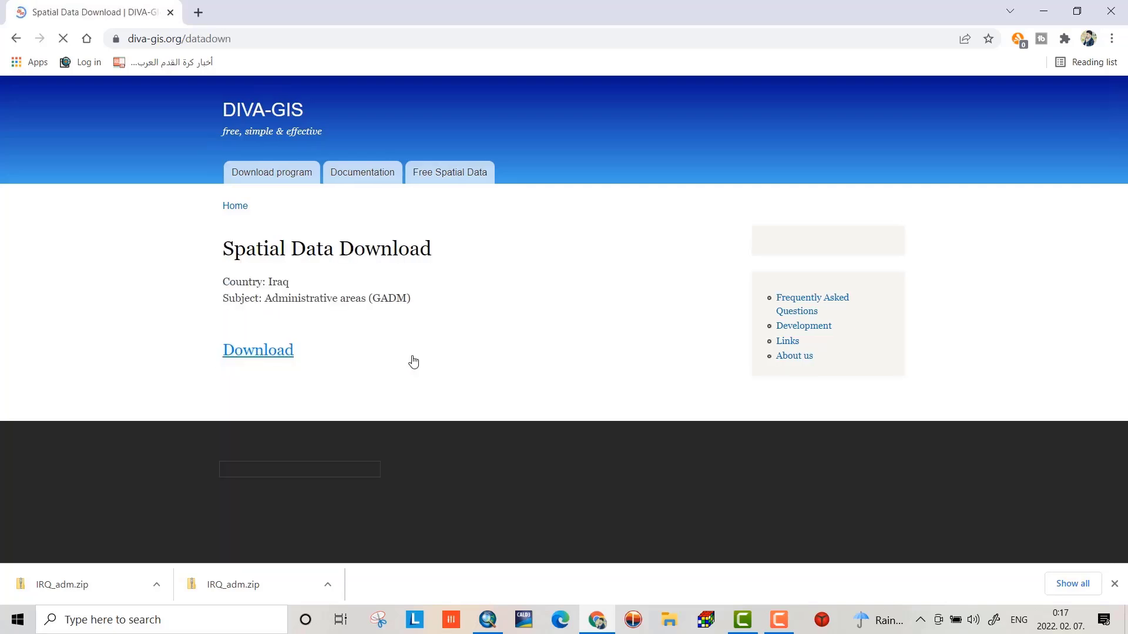
click(295, 340)
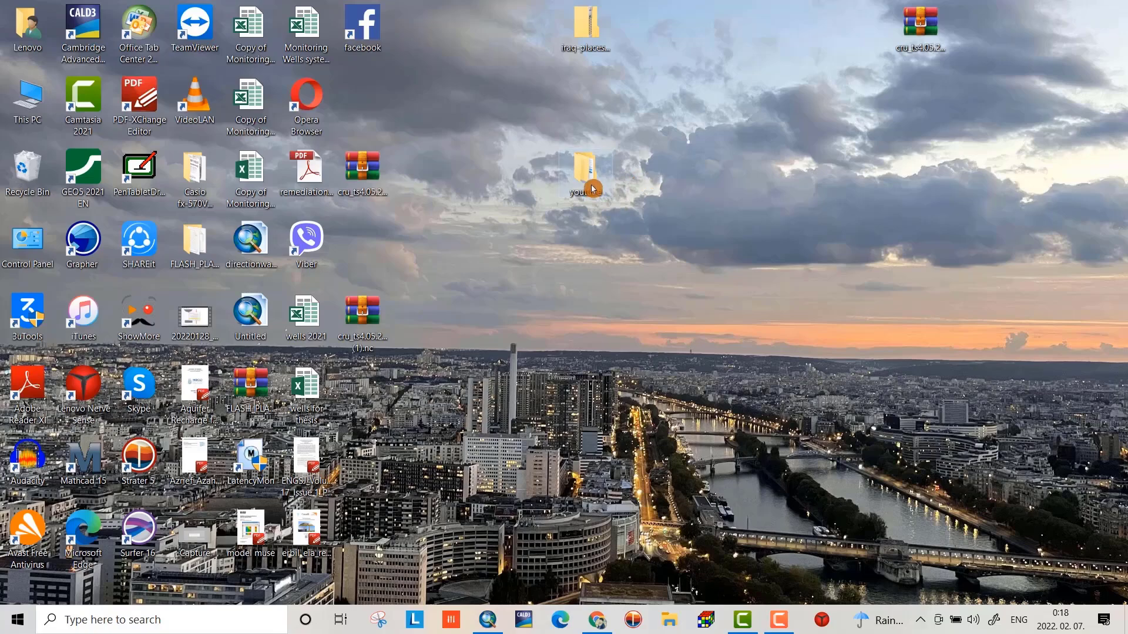
Open the youtube folder on the desktop and extract the IRQ_adm archive directly into it
double_click(592, 188)
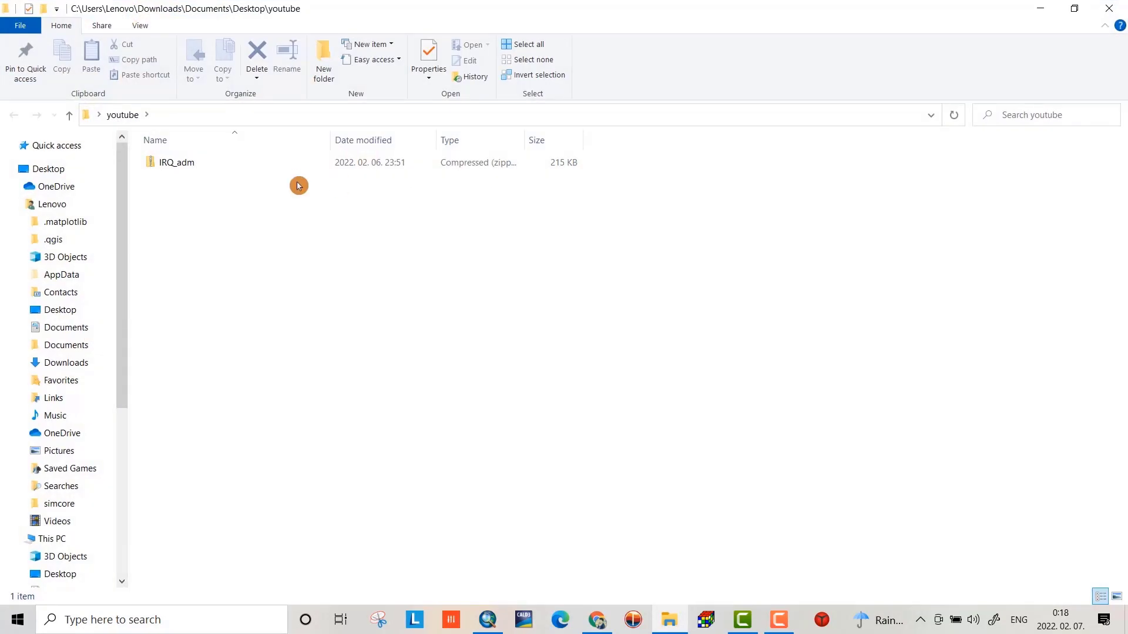
right_click(196, 164)
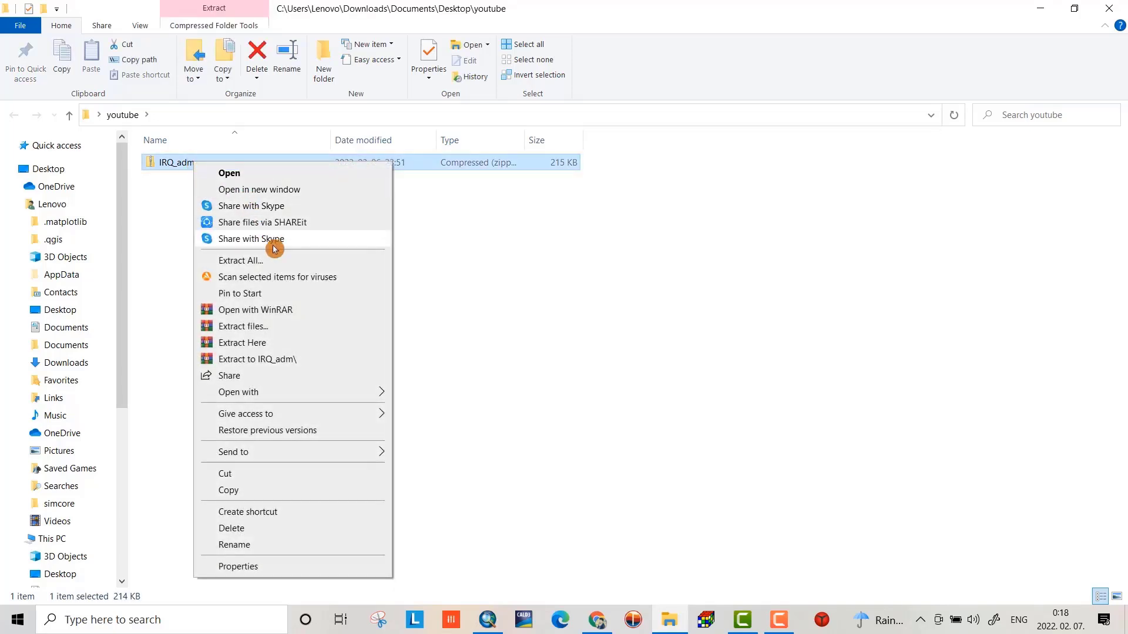
click(251, 342)
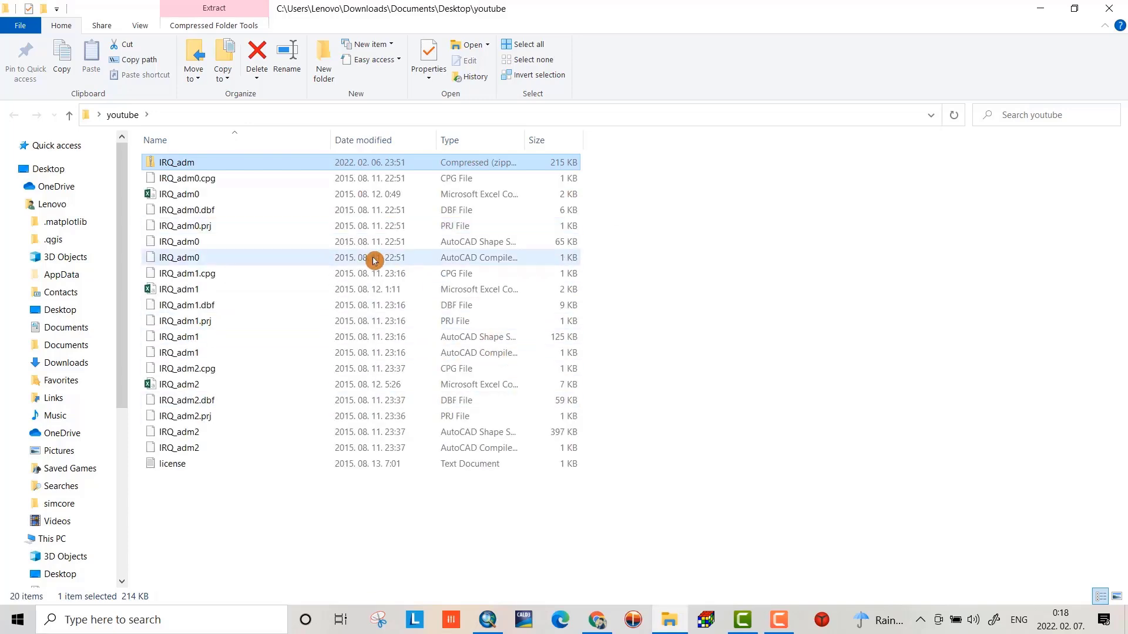
Switch to ArcMap and add the IRQ_adm0, IRQ_adm1 and IRQ_adm2 shapefiles and CSV tables to the map
click(487, 619)
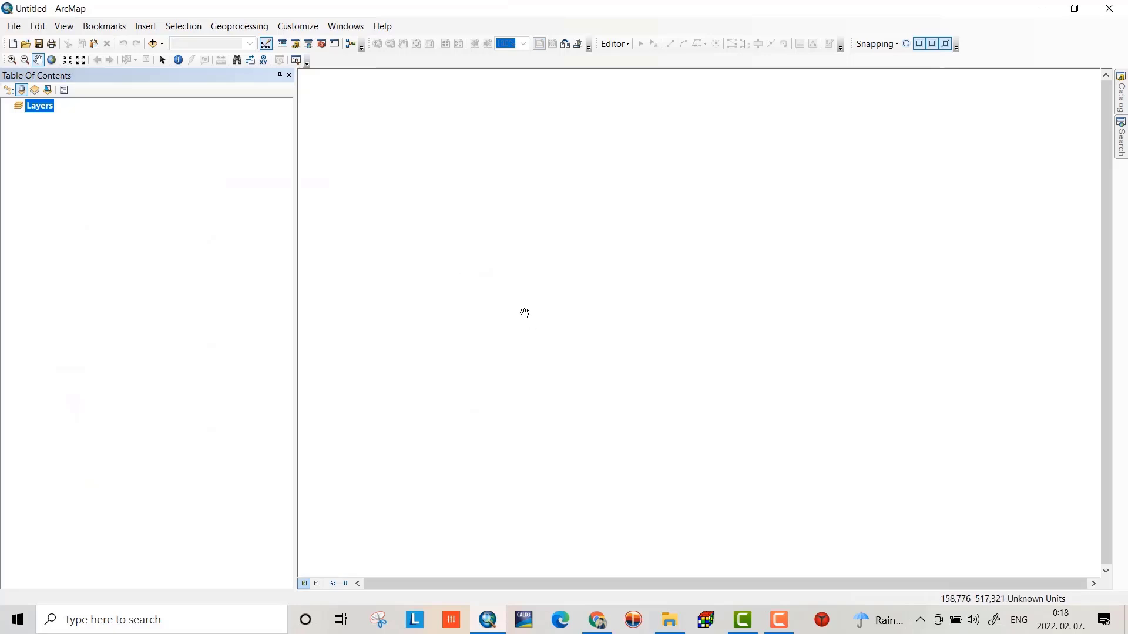
click(157, 47)
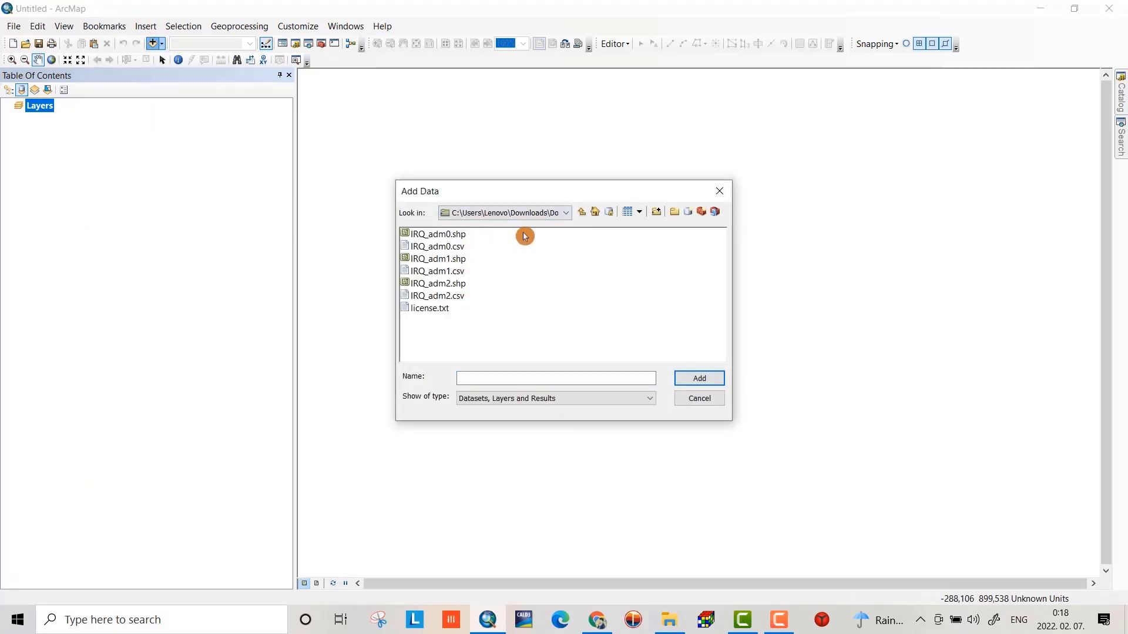
drag(524, 235, 473, 305)
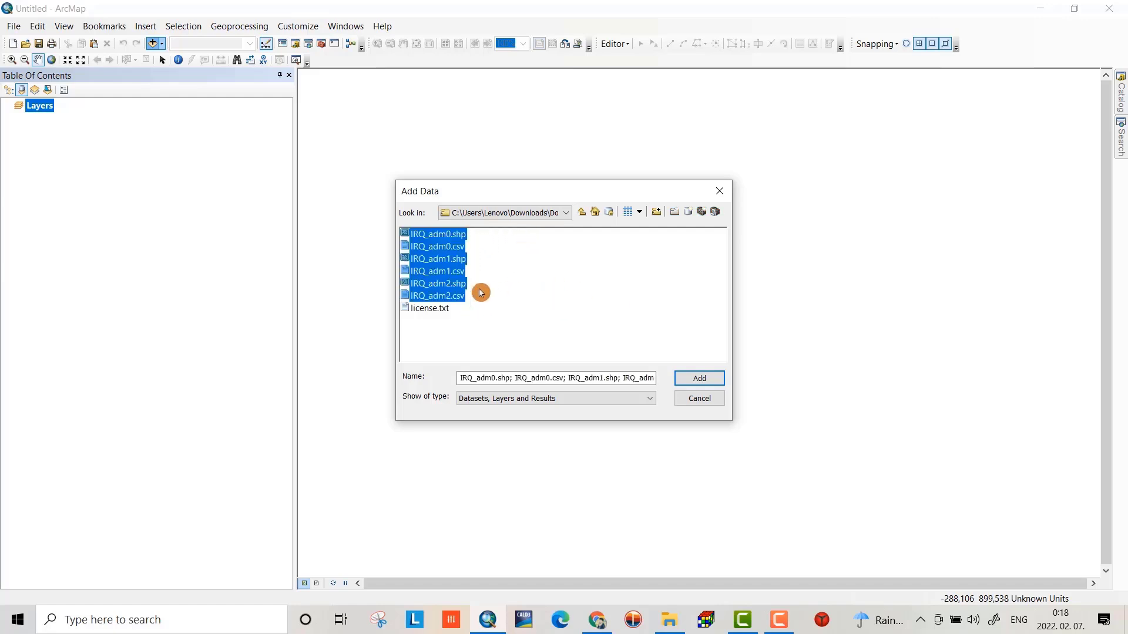
click(685, 379)
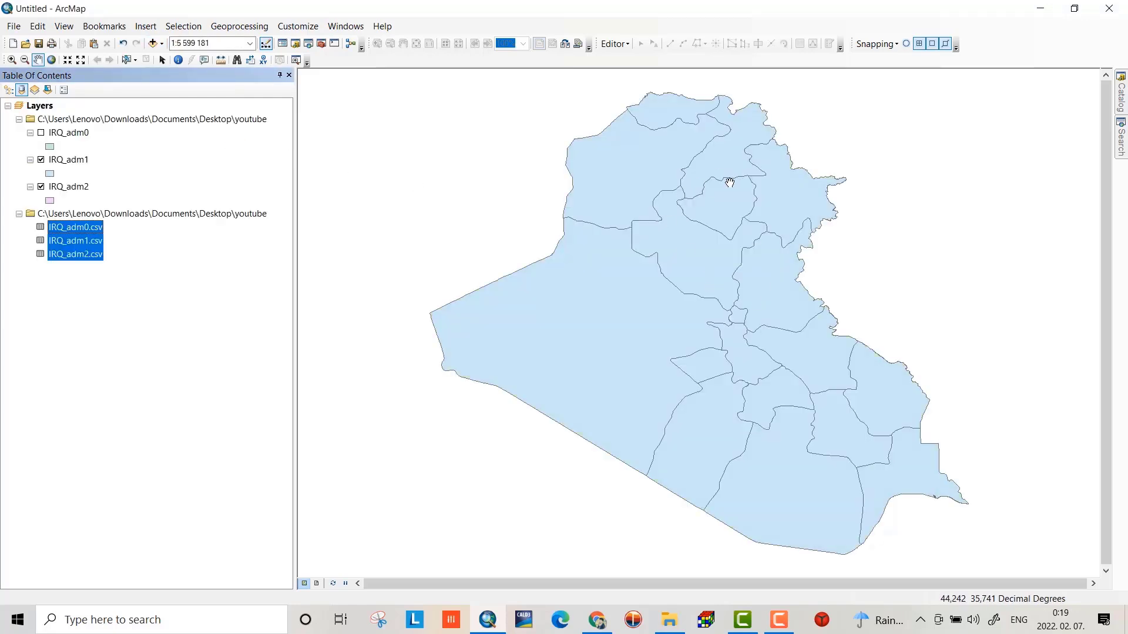
Show only the IRQ_adm1 layer and select the Erbil governorate polygon in northern Iraq with Select by Rectangle
click(41, 159)
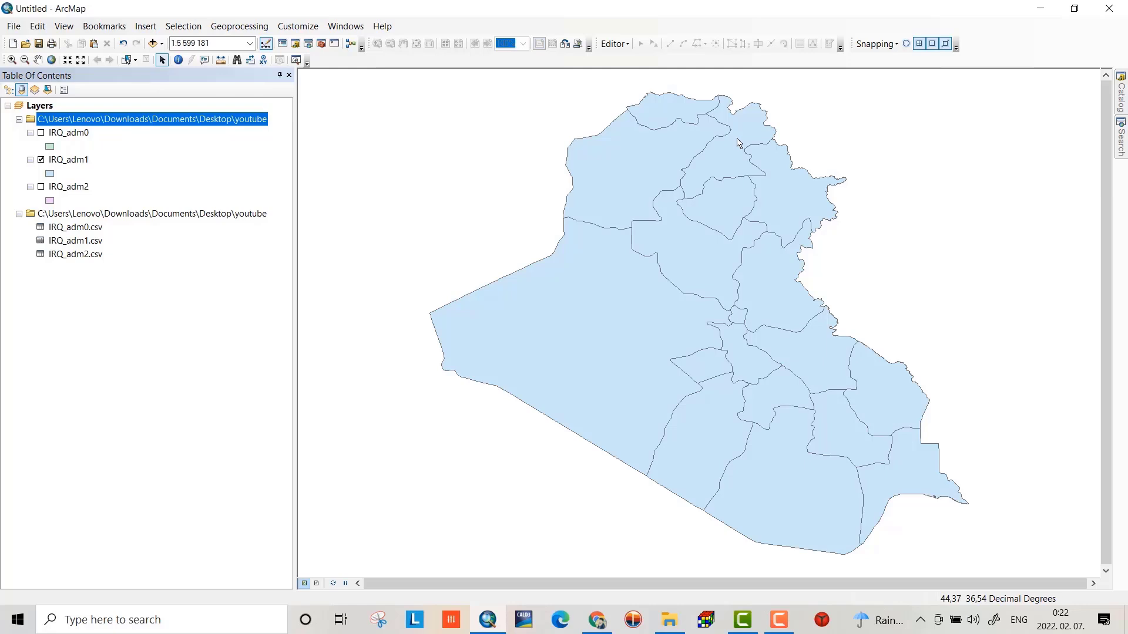
click(137, 62)
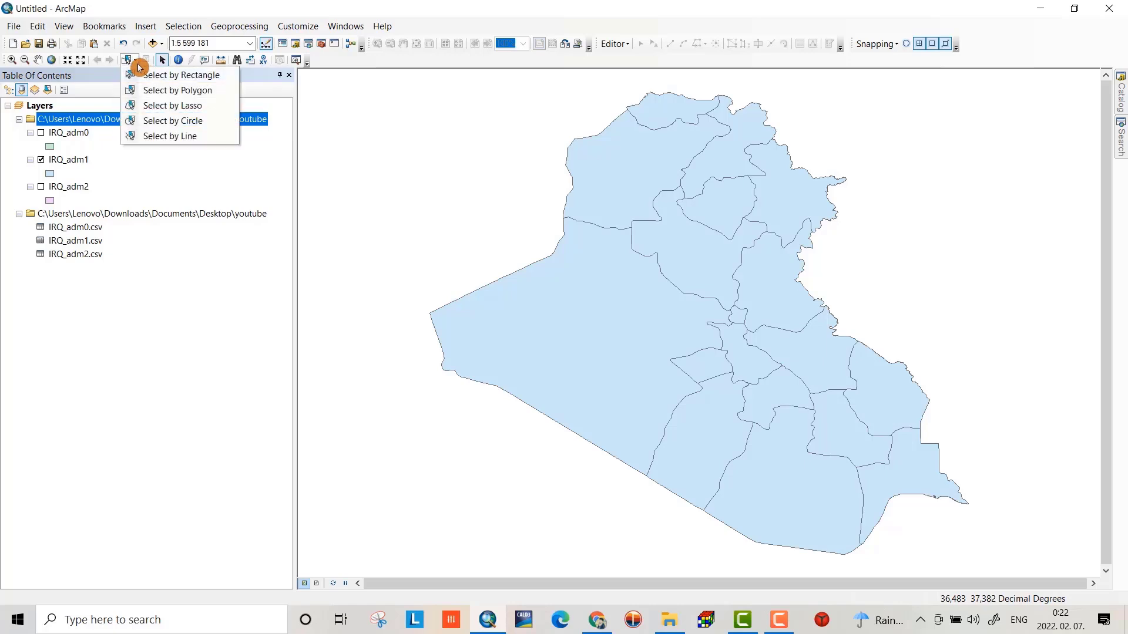
click(168, 81)
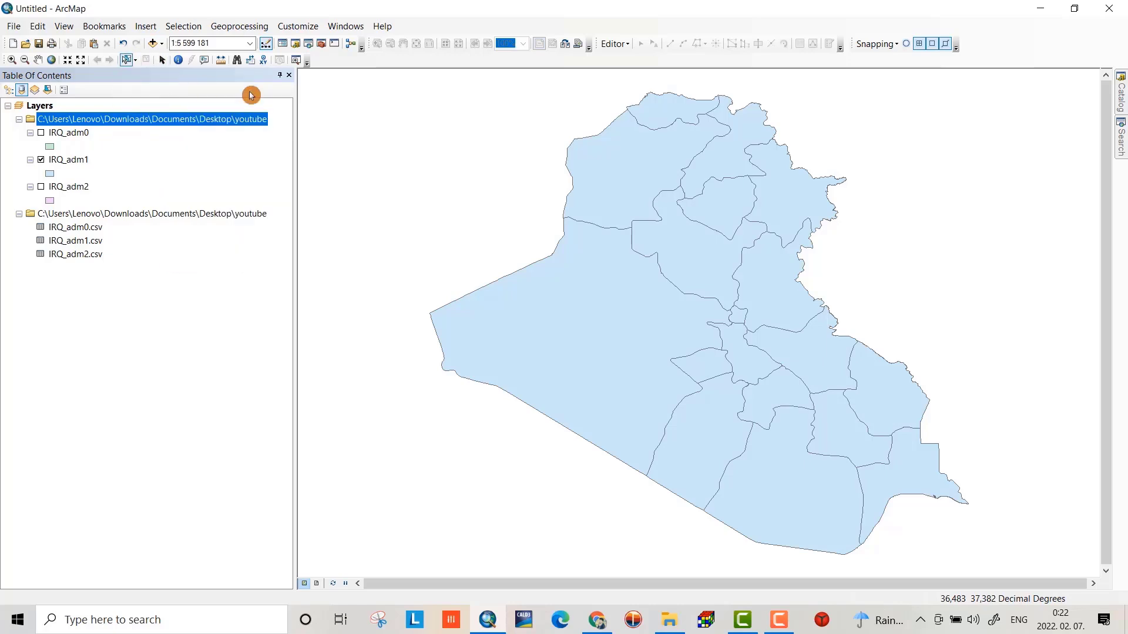
click(711, 165)
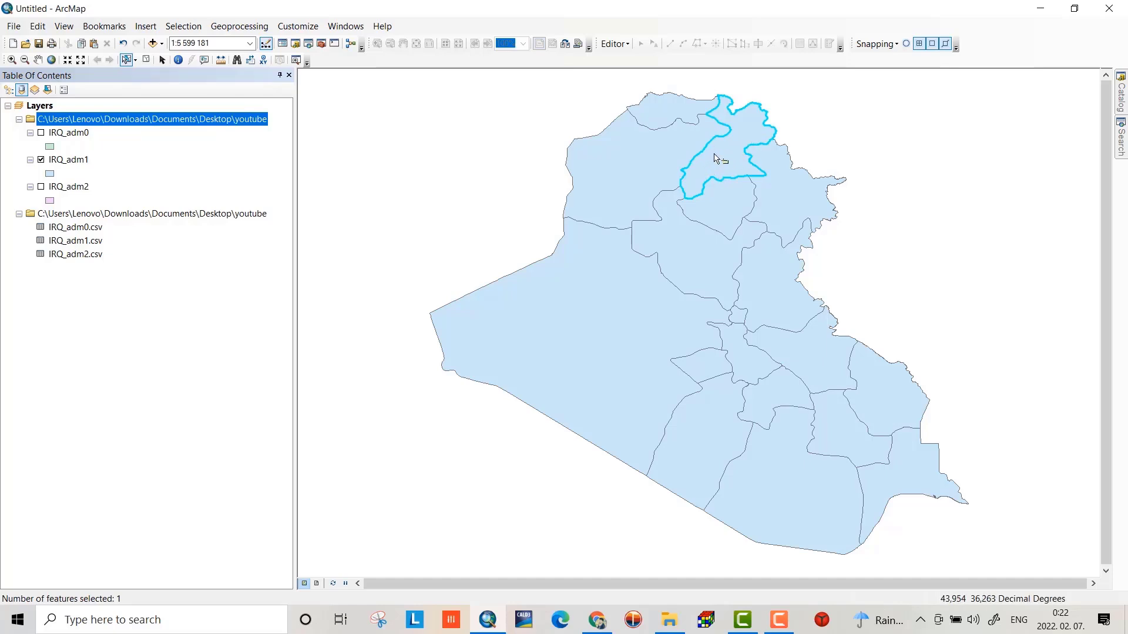
Start the Clip geoprocessing tool with IRQ_adm1 as both the input features and the clip features
click(246, 26)
click(245, 55)
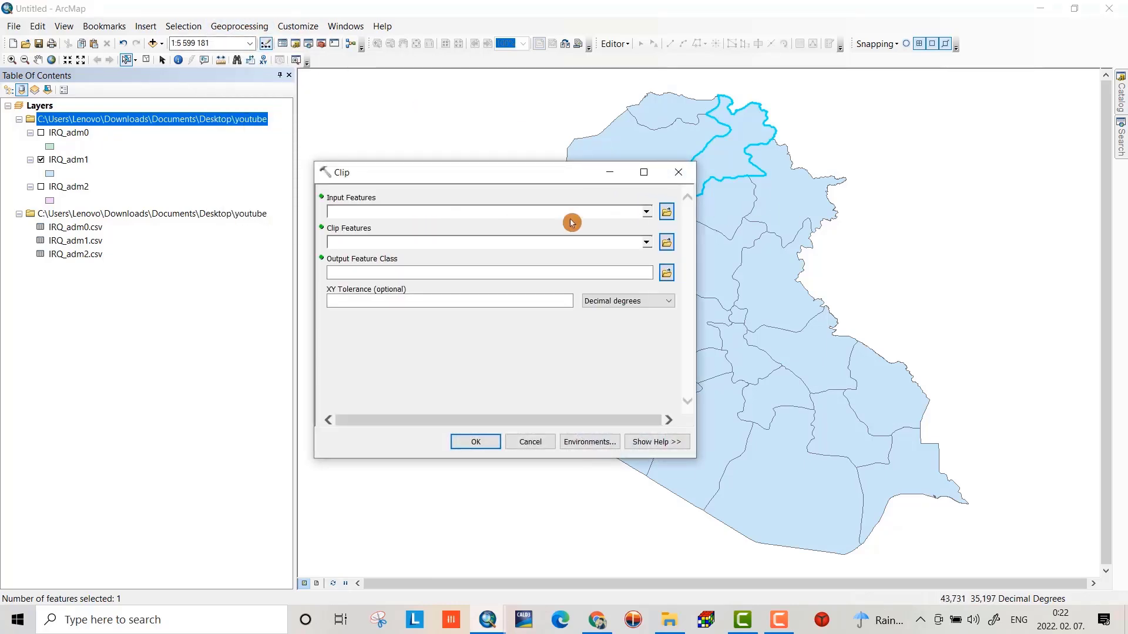
click(646, 212)
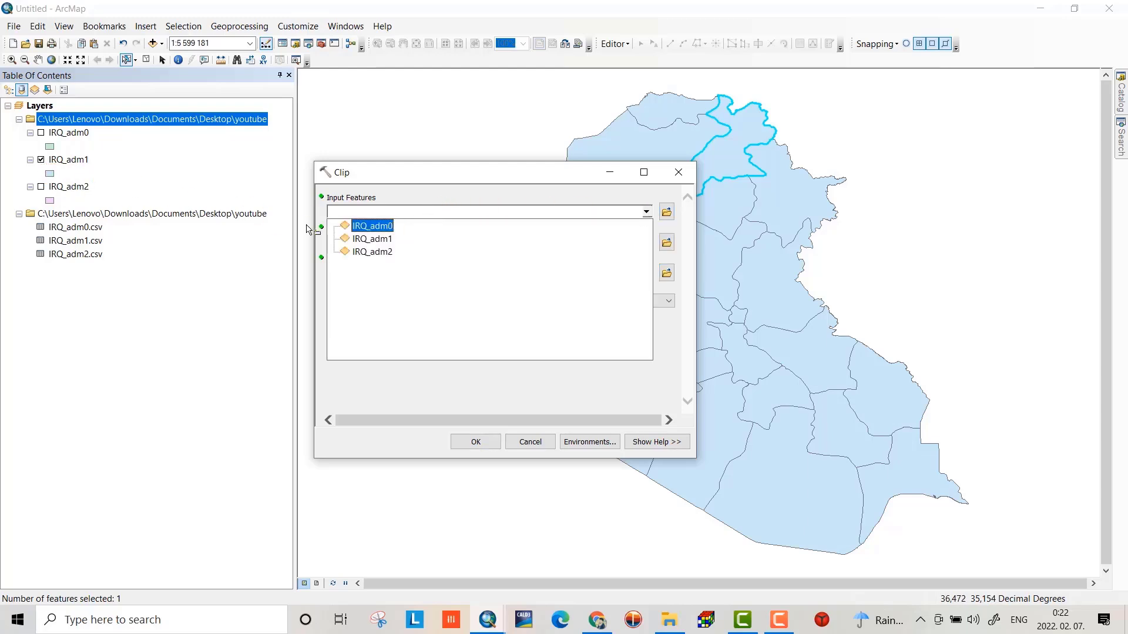
click(372, 238)
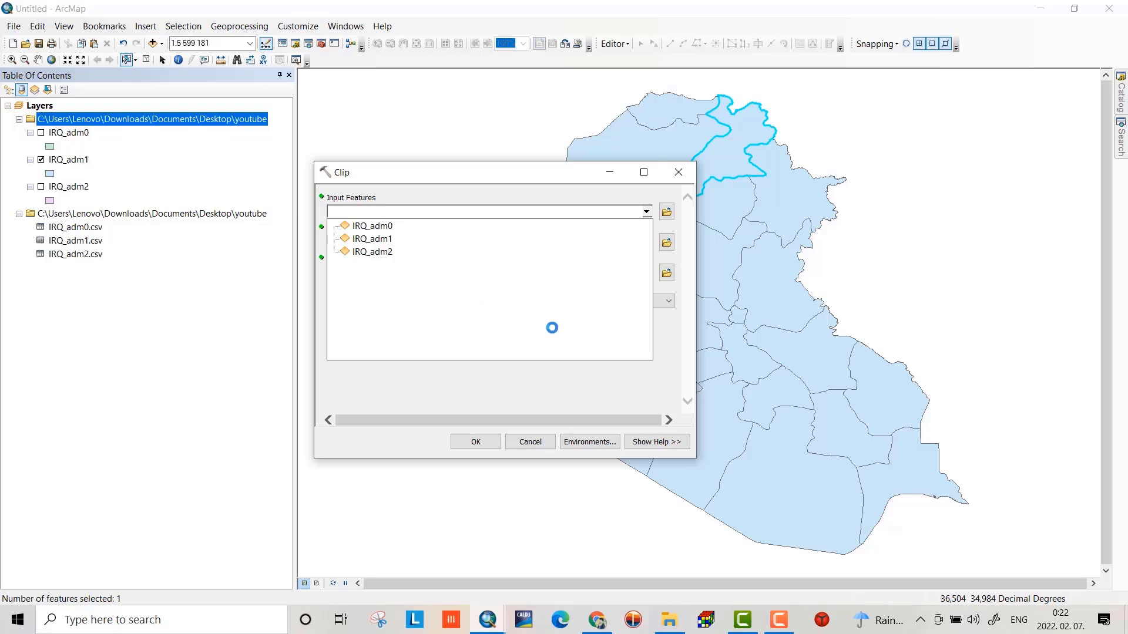
click(647, 243)
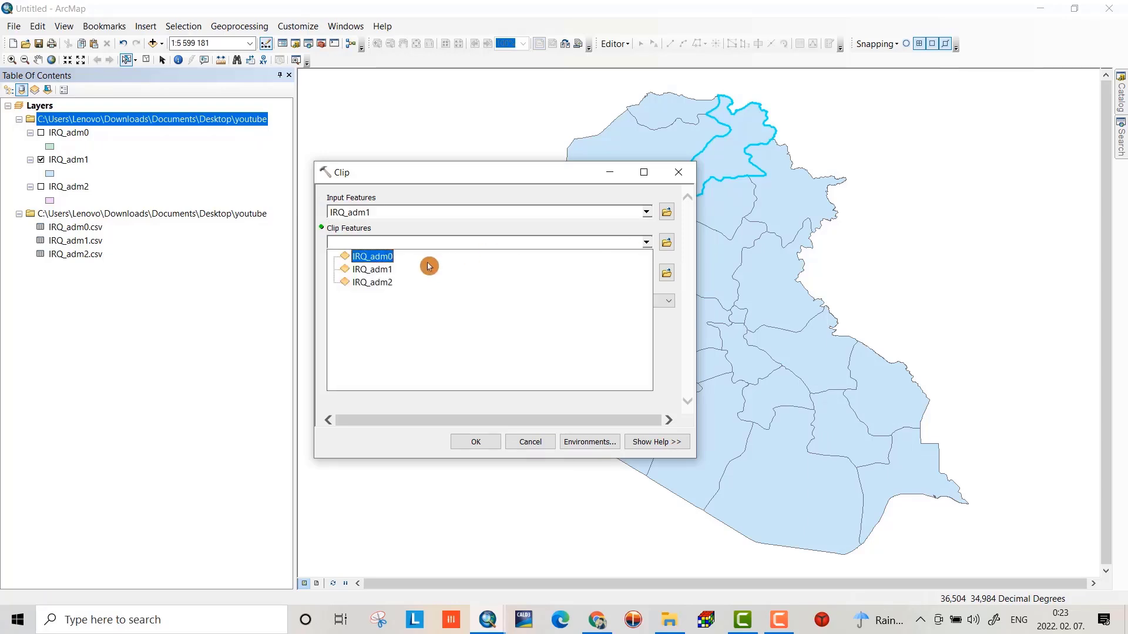
click(373, 270)
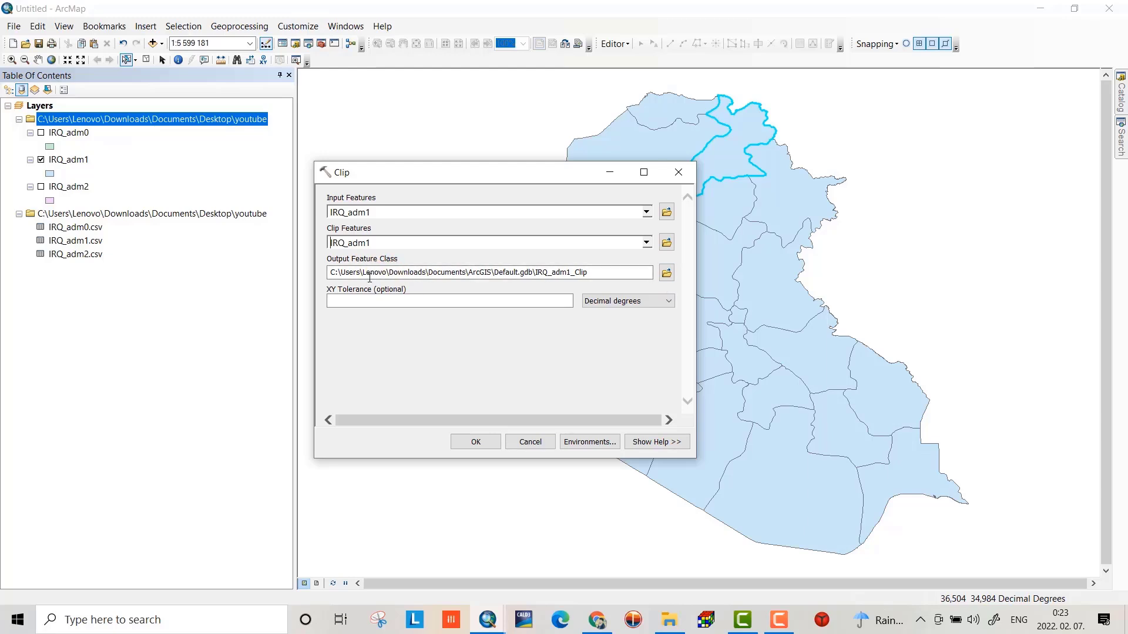
Set the clip output to erbil_governorate in the youtube folder and run the tool
click(667, 276)
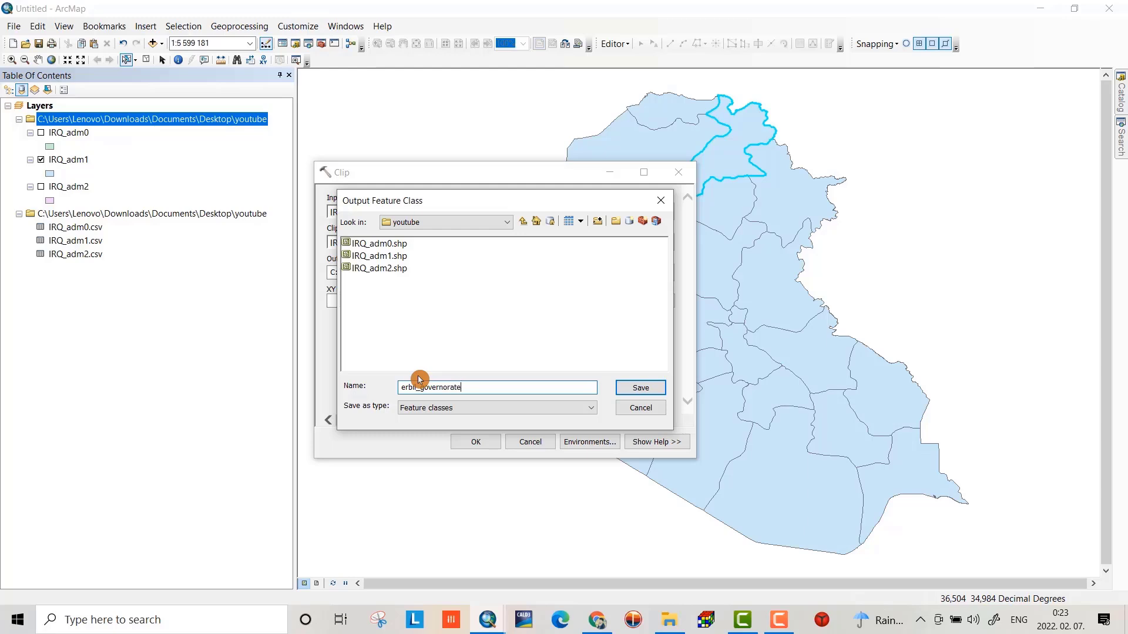
click(643, 387)
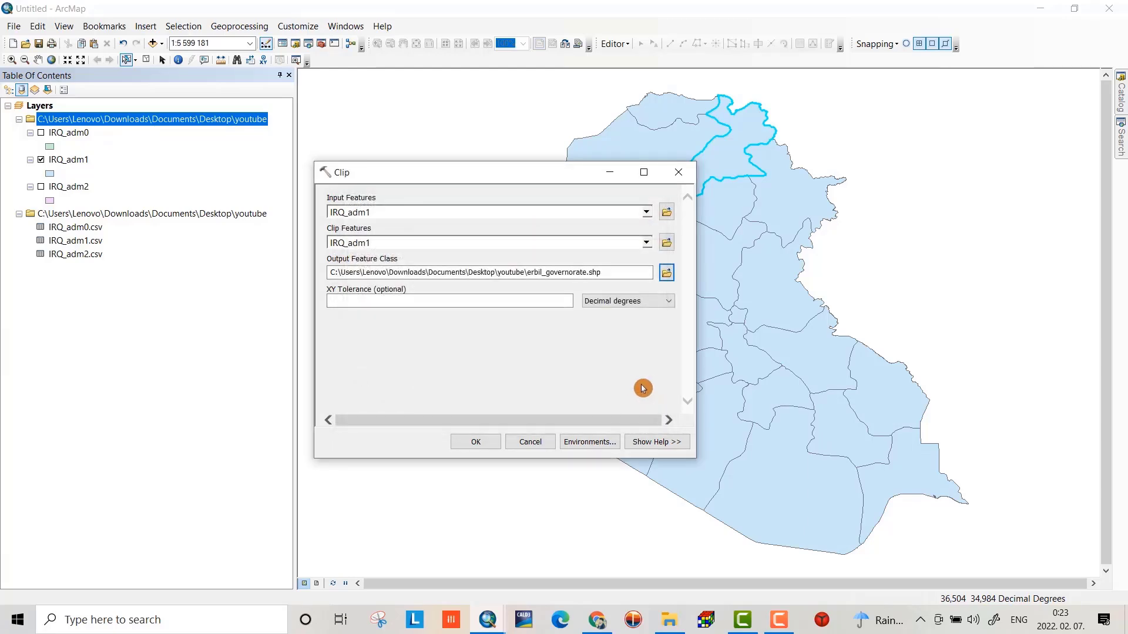
click(466, 444)
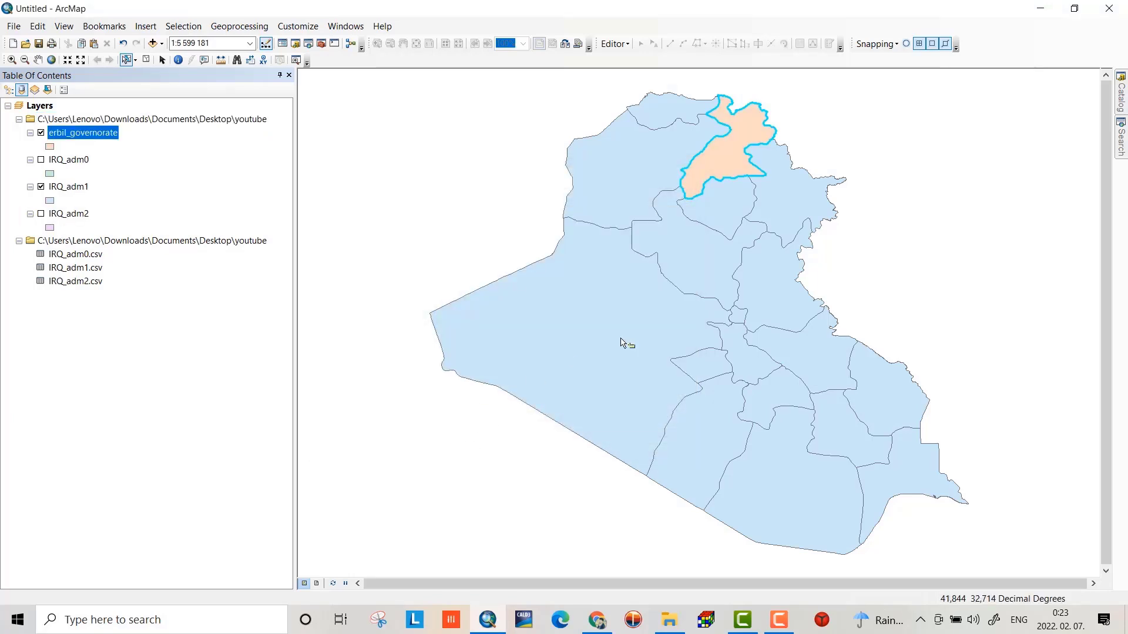
Toggle the erbil_governorate layer off and on, and hide IRQ_adm1 to leave the clipped governorate alone on the map
click(42, 133)
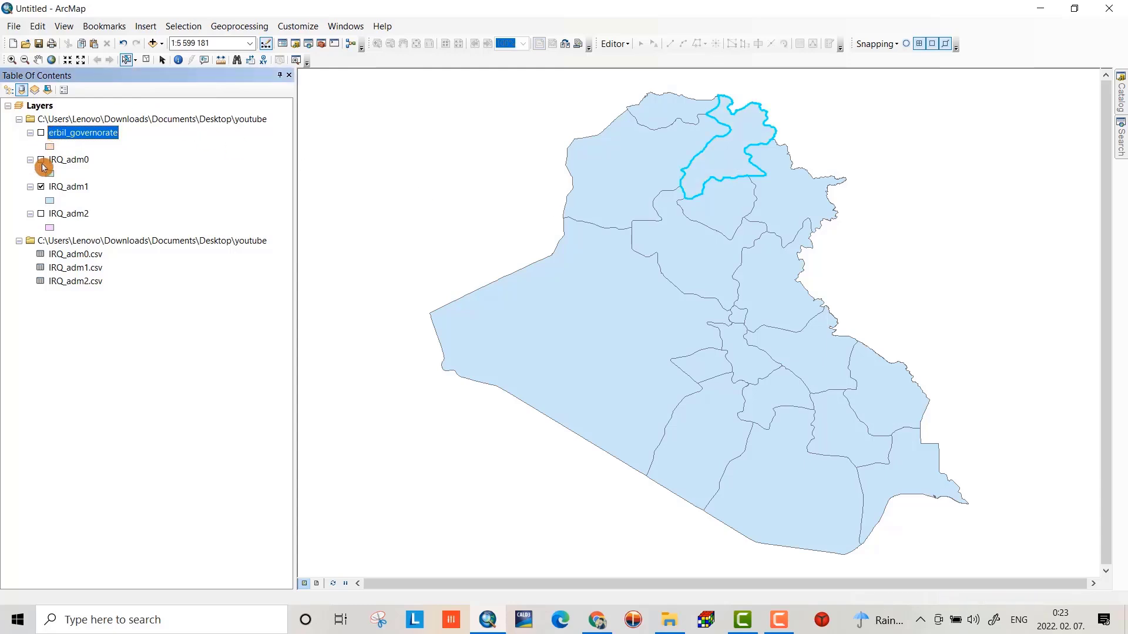
click(41, 132)
click(41, 187)
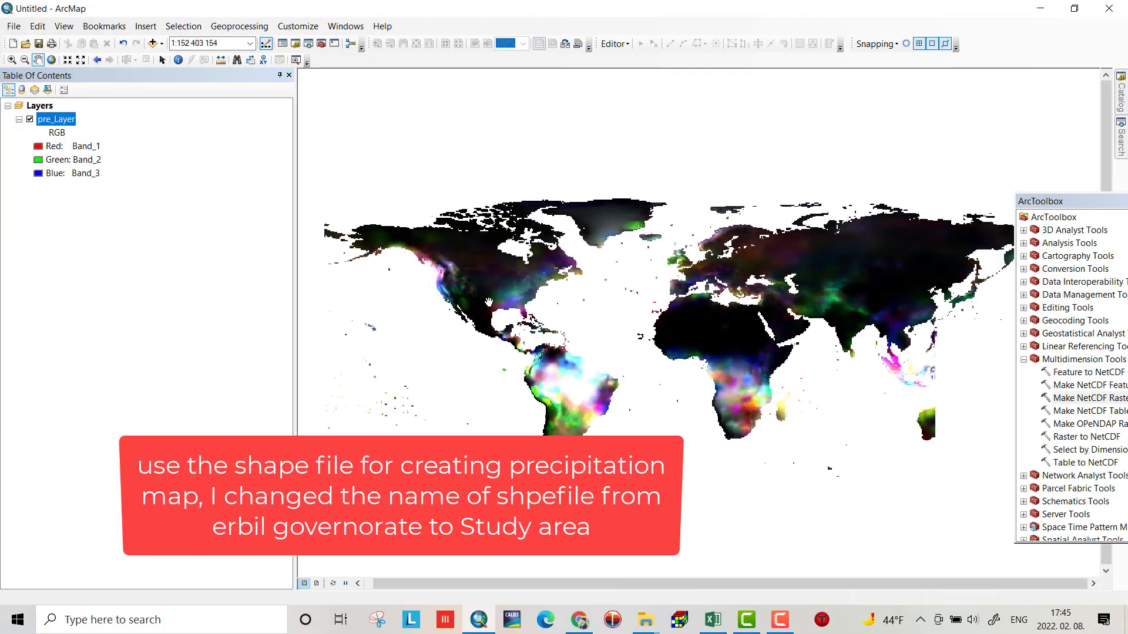
Add the Studyarea.shp shapefile from the Documents\ArcGIS home folder to the map containing pre_Layer
click(192, 89)
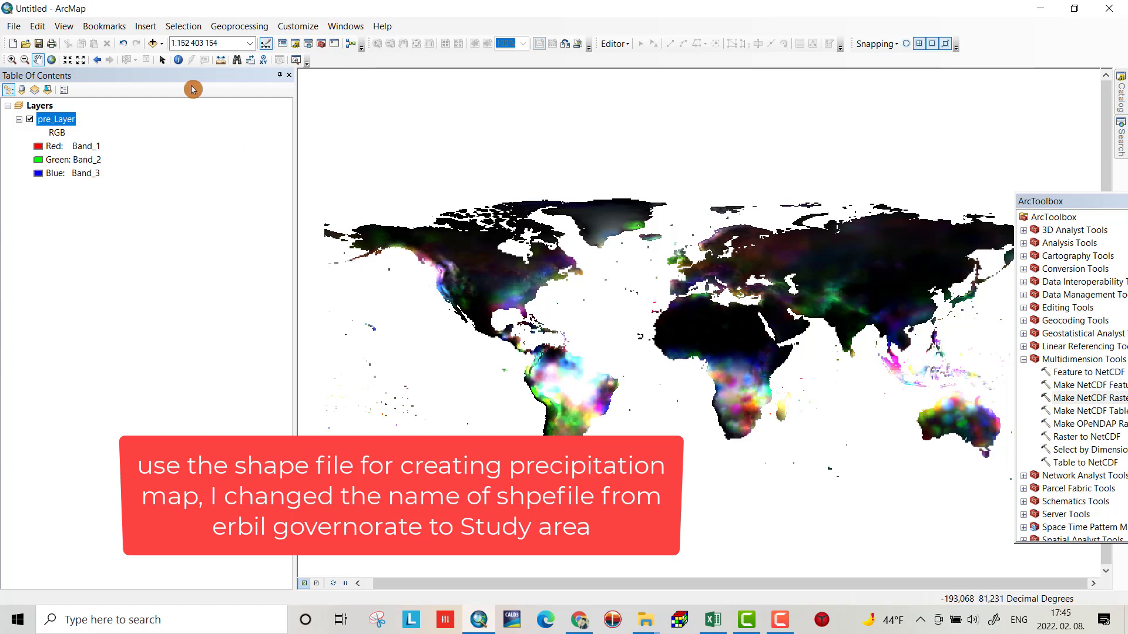
click(151, 42)
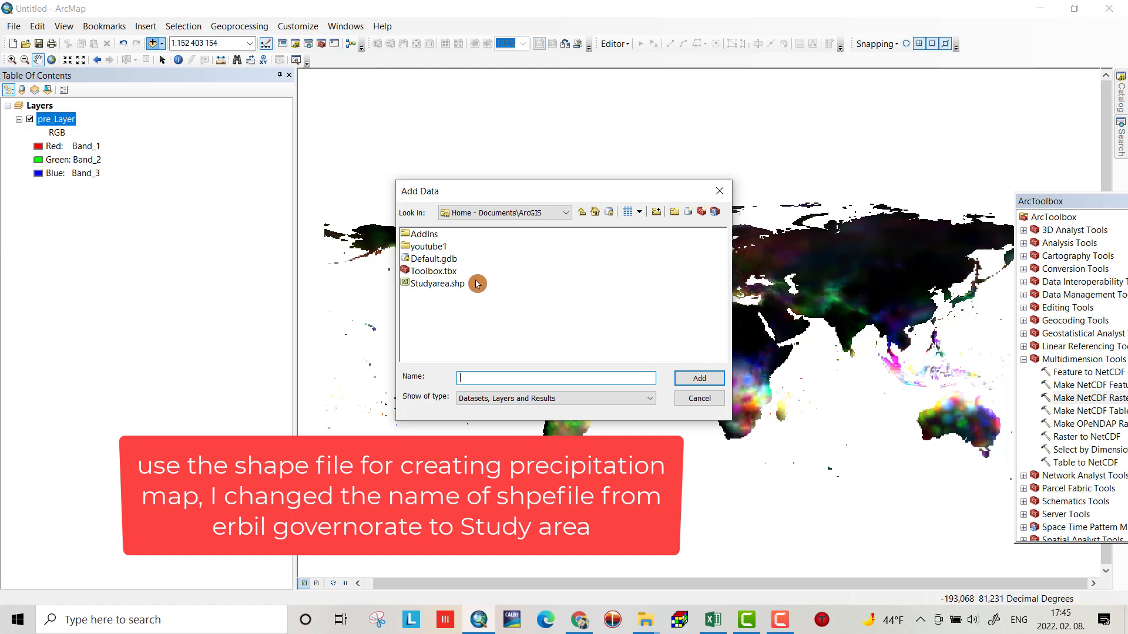
click(443, 284)
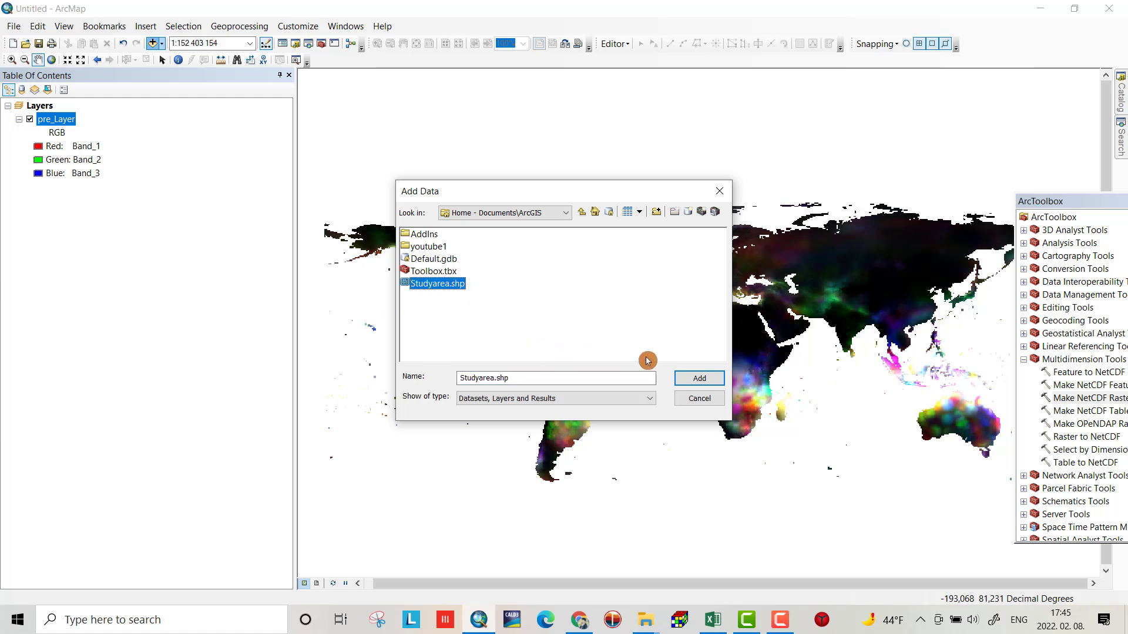
click(695, 380)
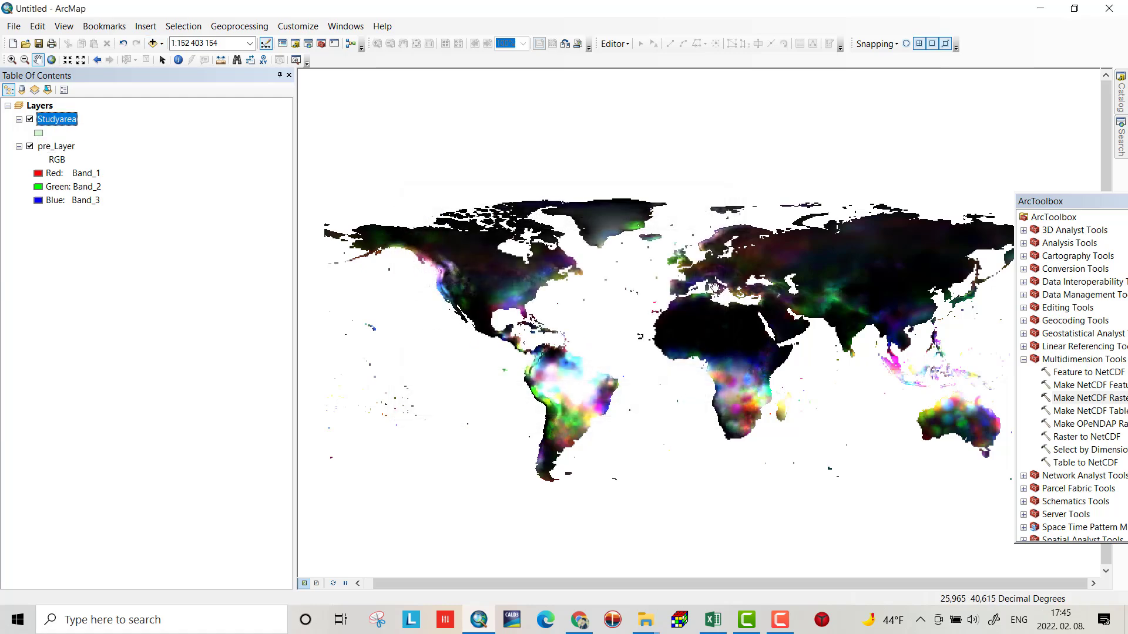
Zoom to the Studyarea layer and view it over the surrounding precipitation cells at a scale of 1:2 500 000
right_click(50, 122)
click(94, 192)
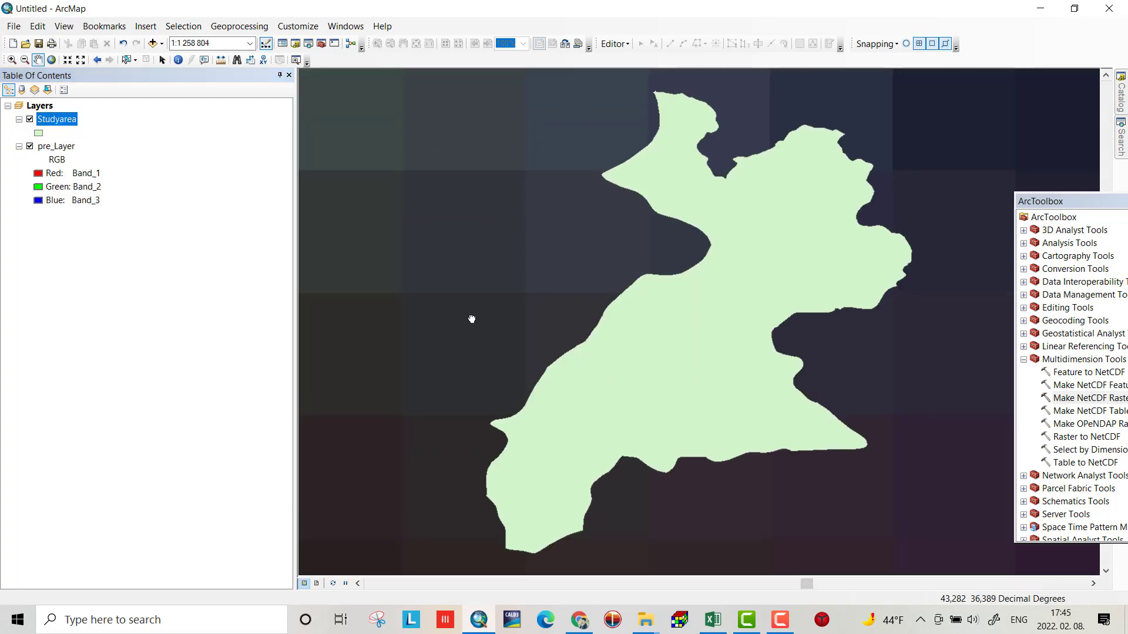
drag(471, 317, 476, 280)
scroll(477, 282, up, 1)
scroll(477, 282, up, 2)
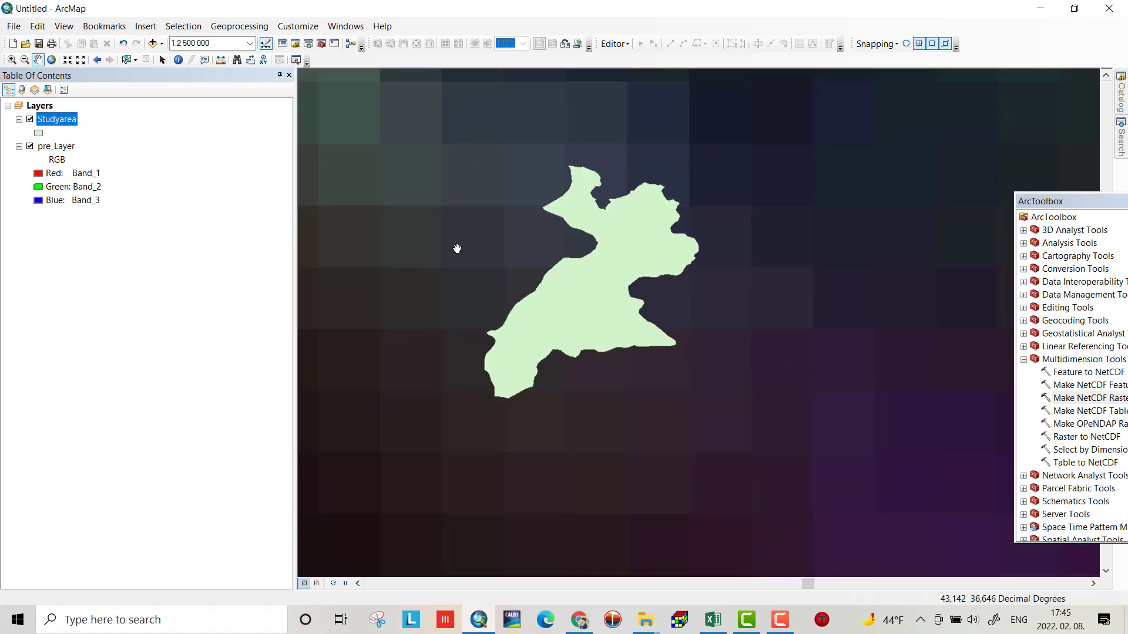
Start a raster data export of pre_Layer with the extent set to Data Frame (Current)
click(61, 147)
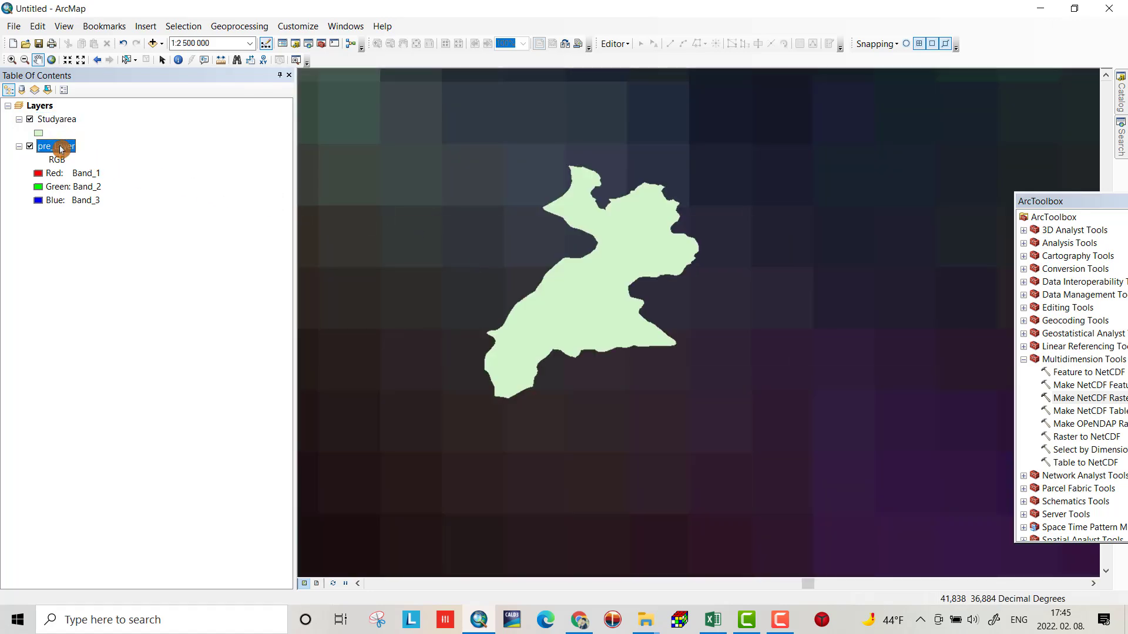
right_click(61, 148)
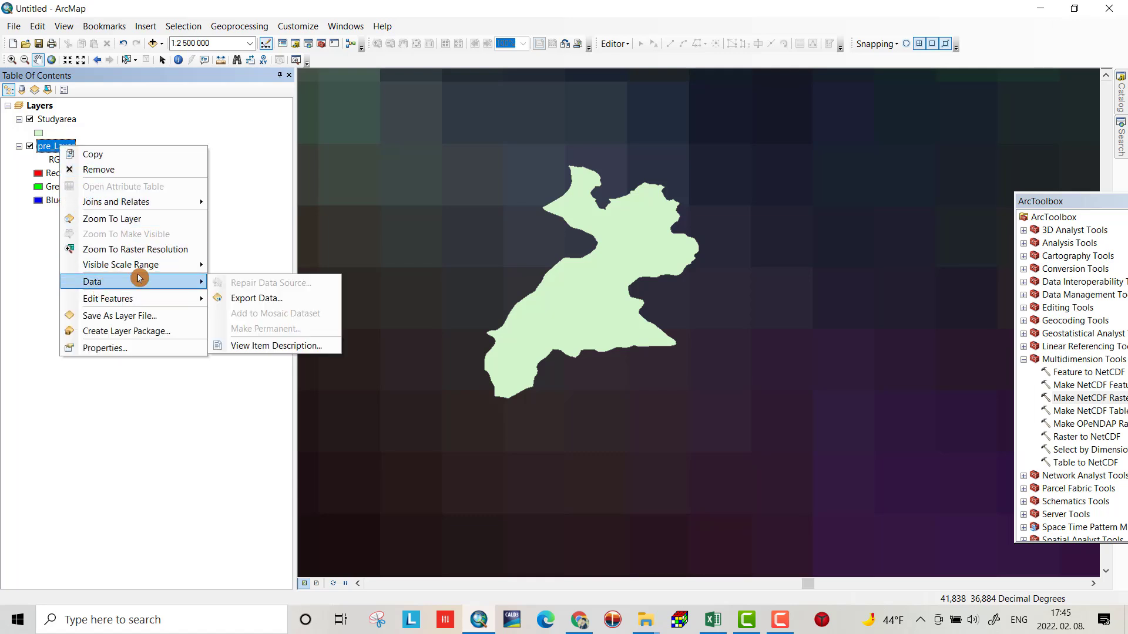
mouse_move(139, 288)
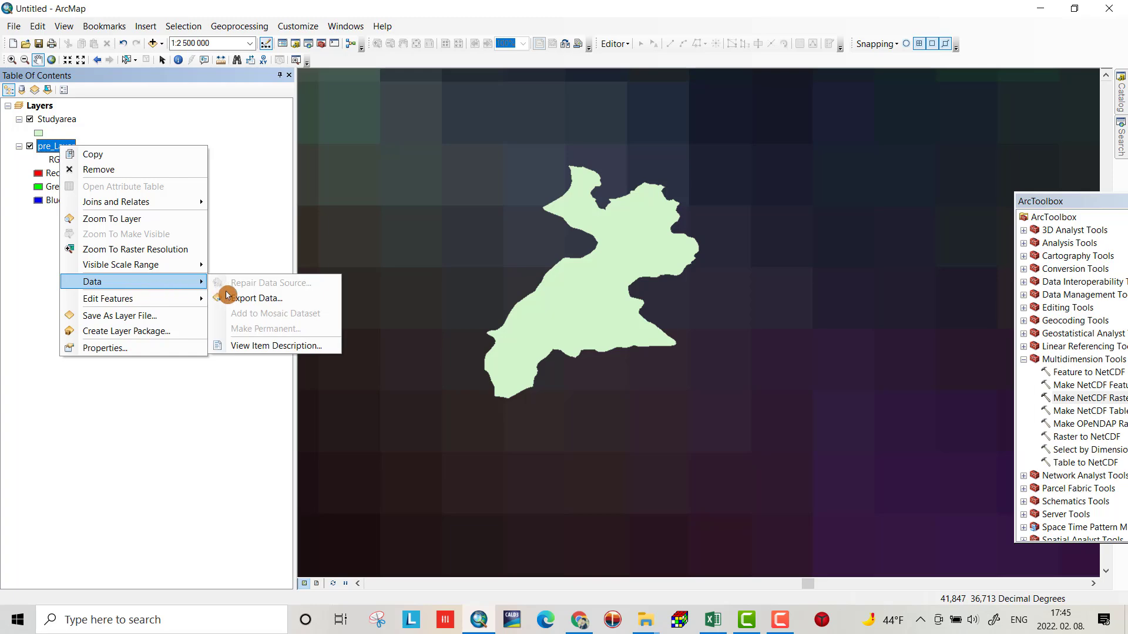
click(229, 298)
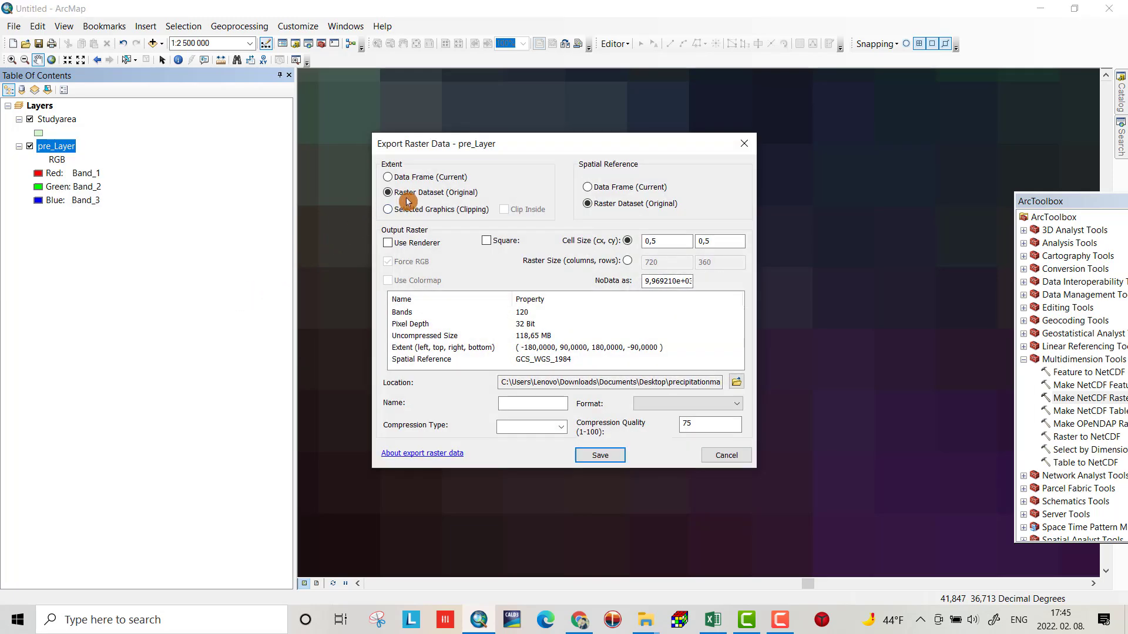
click(400, 178)
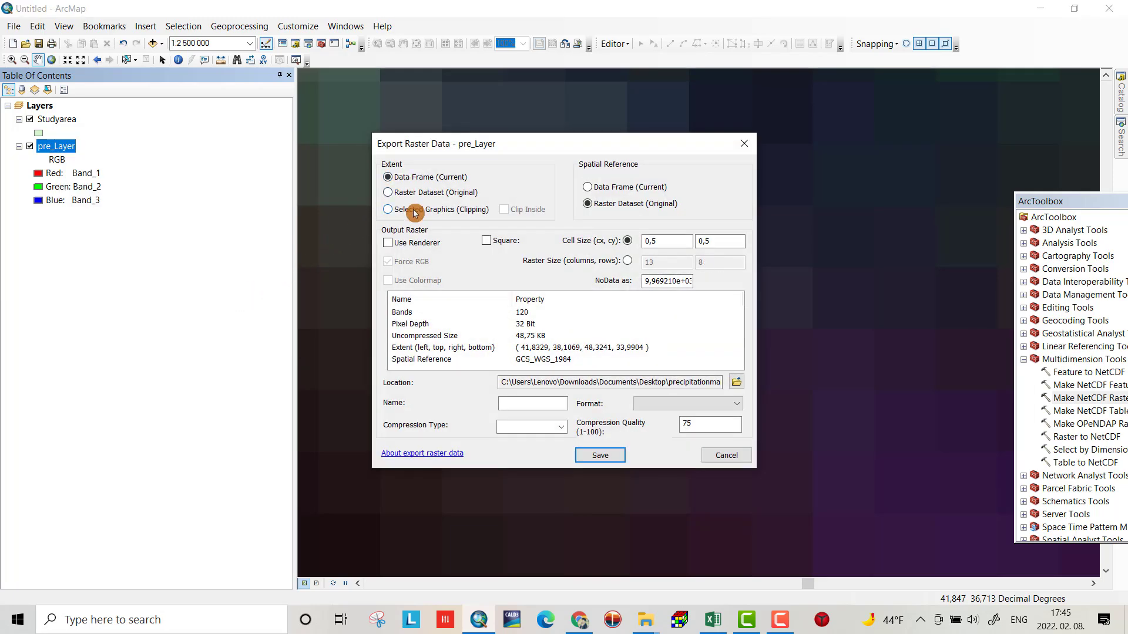
Create a new folder inside the desktop precipitation map folder and choose it as the export location
click(738, 382)
click(517, 213)
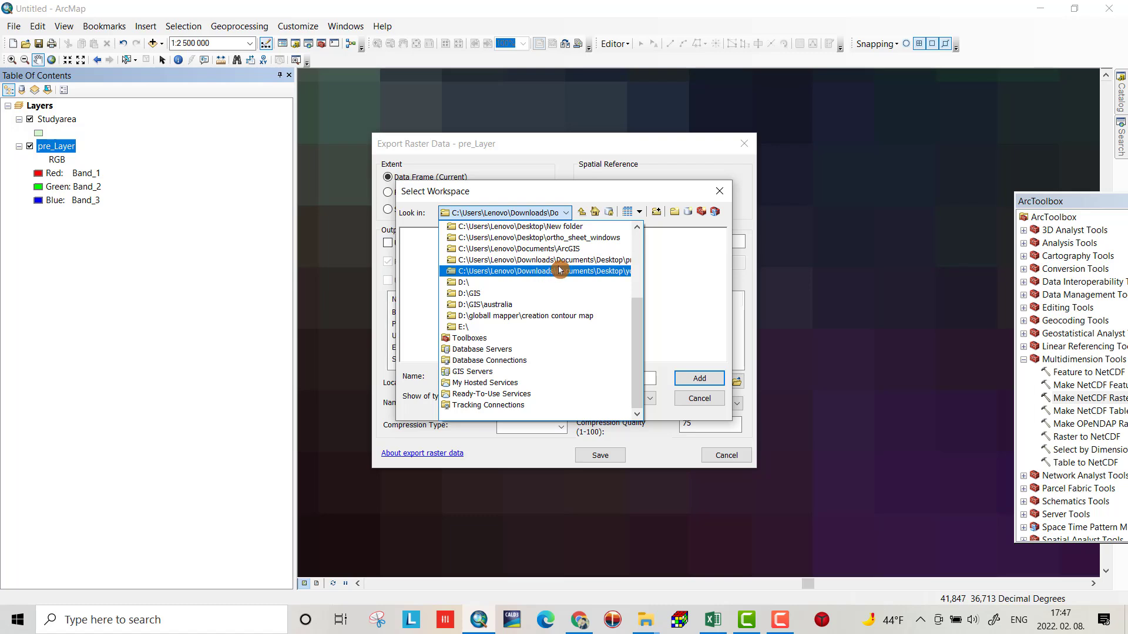
click(602, 262)
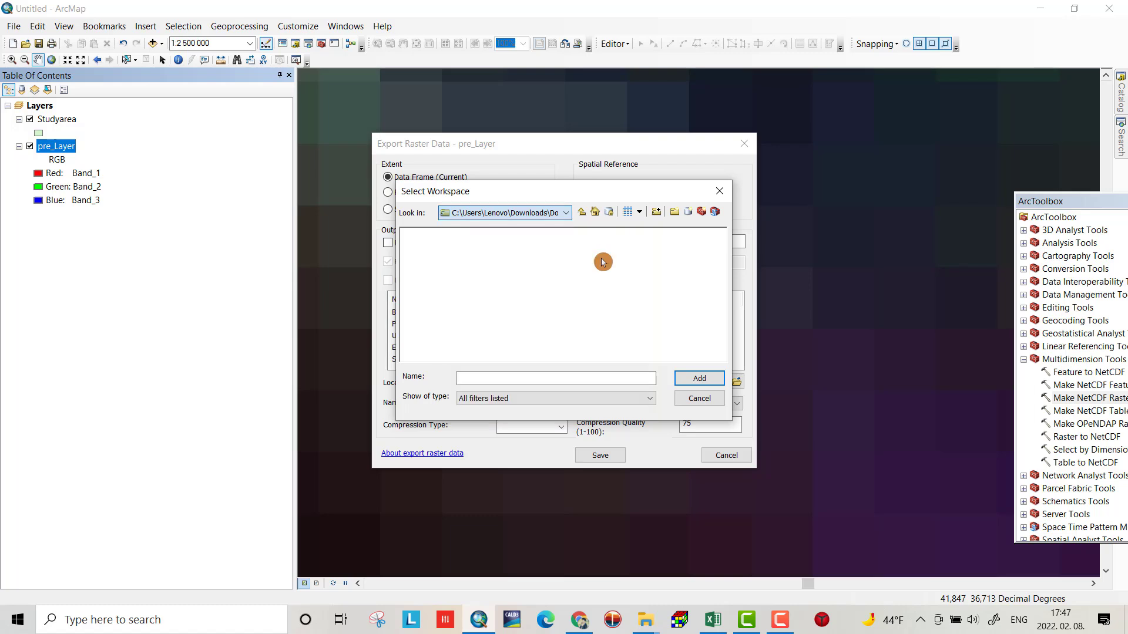
click(675, 216)
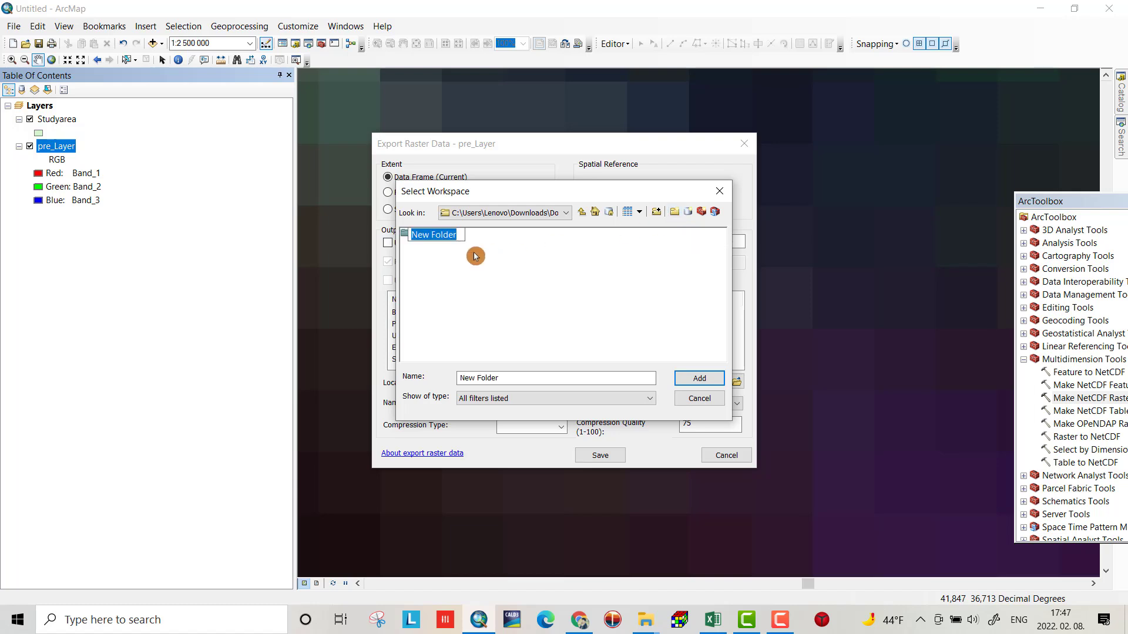
click(472, 272)
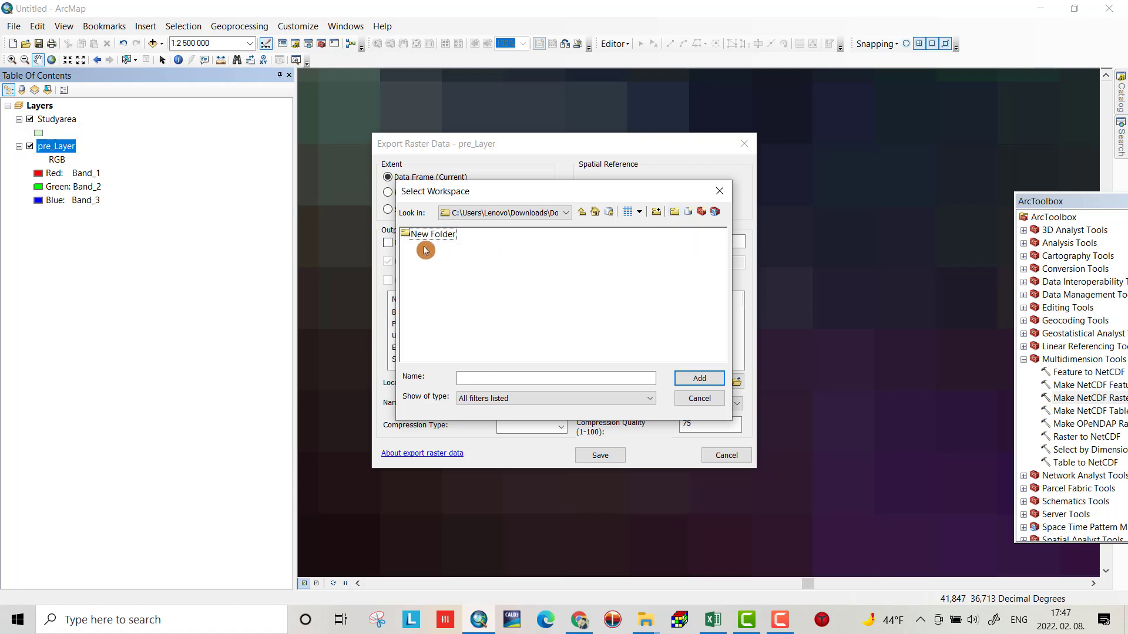
click(452, 235)
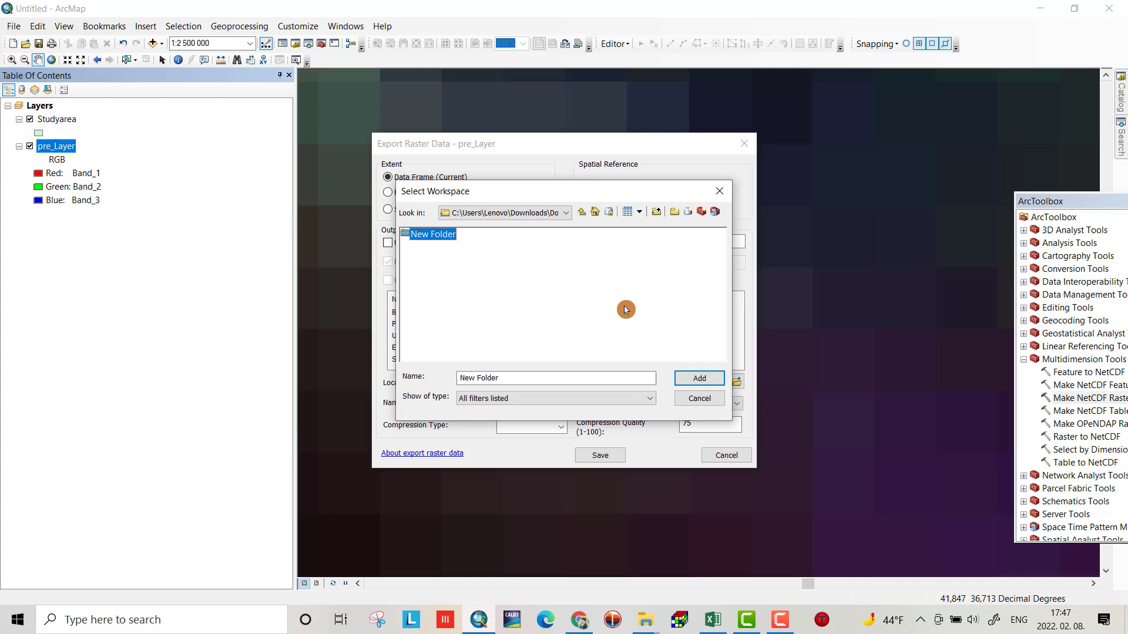
click(699, 380)
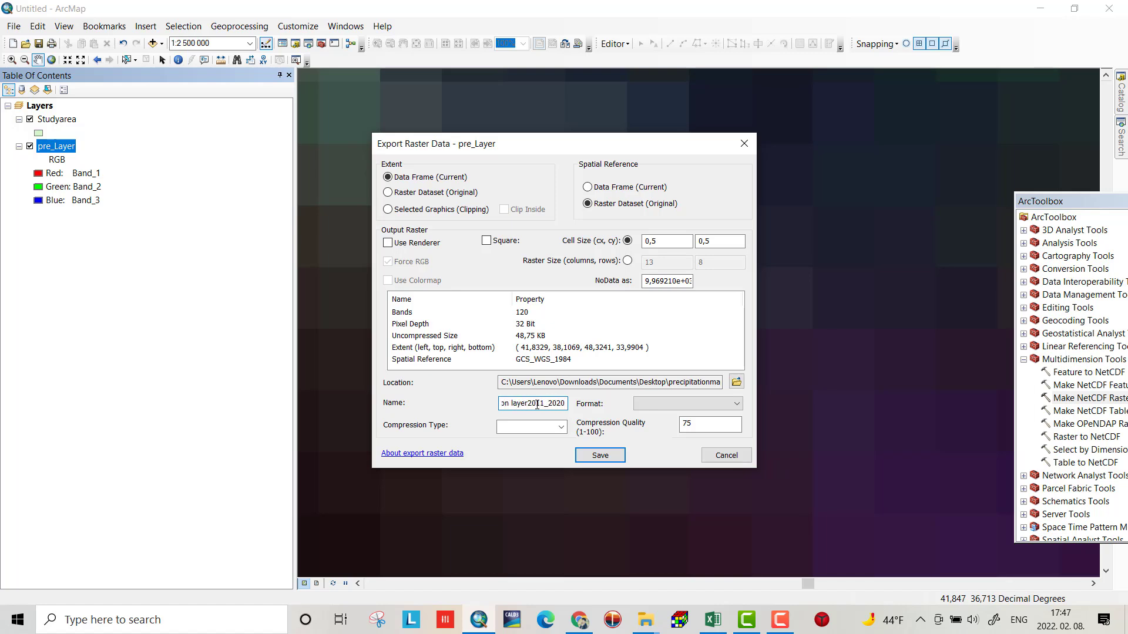
Name the exported raster Precipitationlayer2011_2020 and set its format to TIFF
click(738, 409)
click(662, 422)
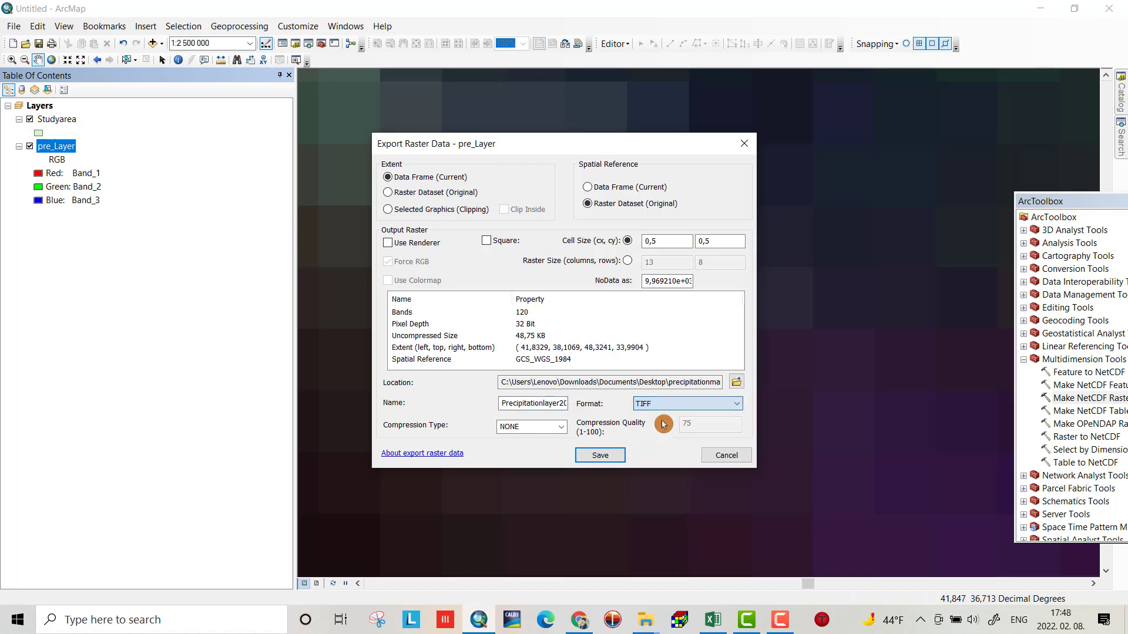
click(515, 405)
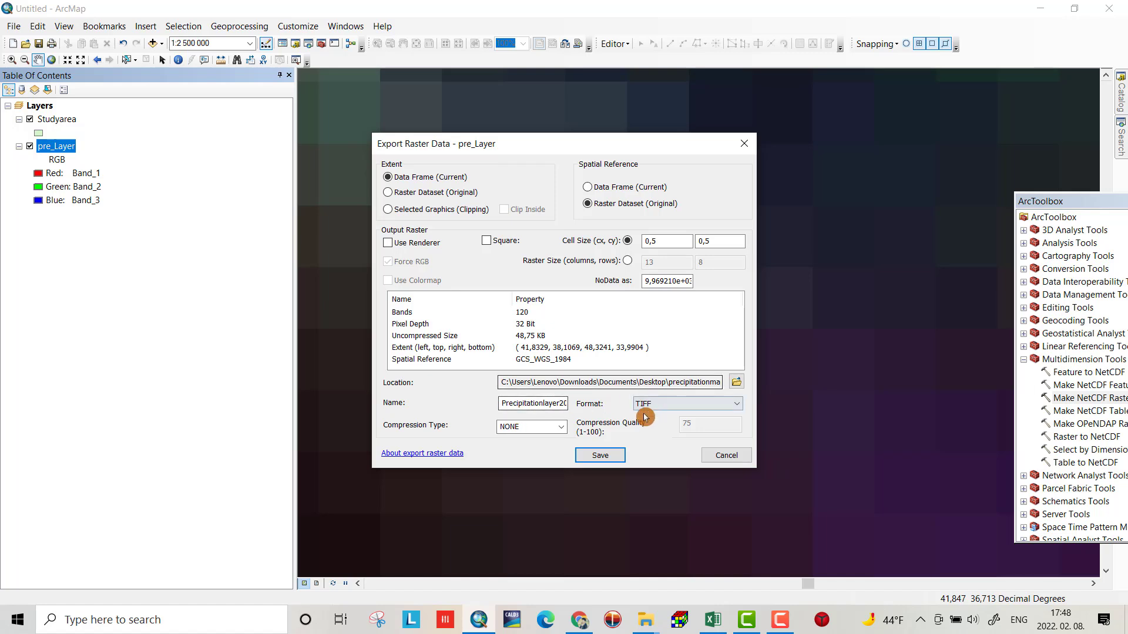
Save the exported raster, adding it to the map as a layer, and move Studyarea above it
click(600, 455)
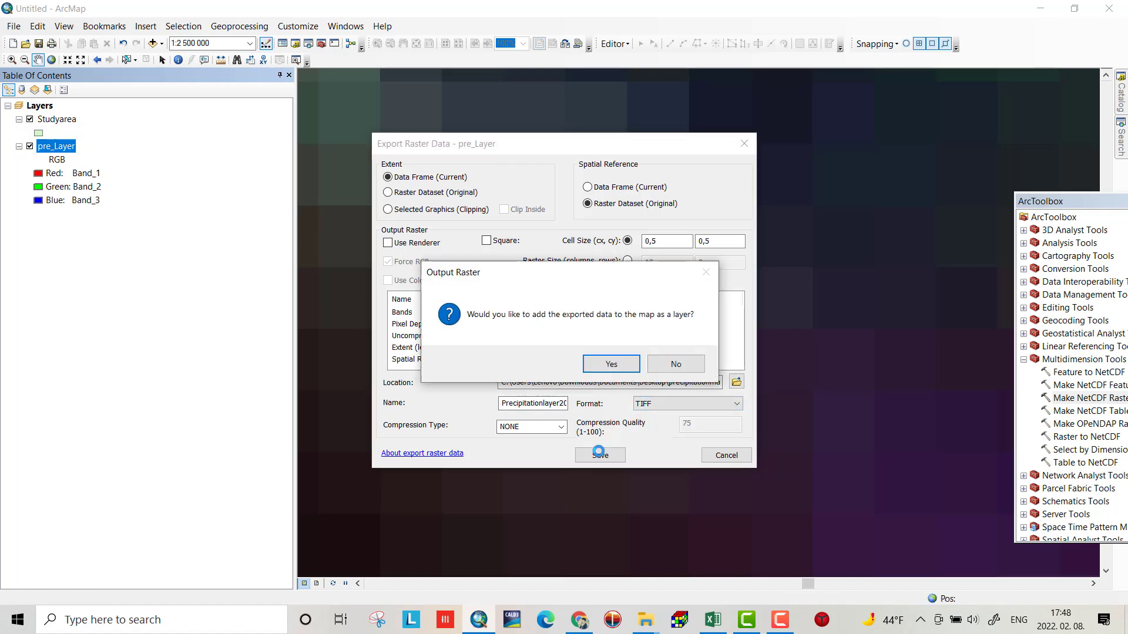
click(605, 366)
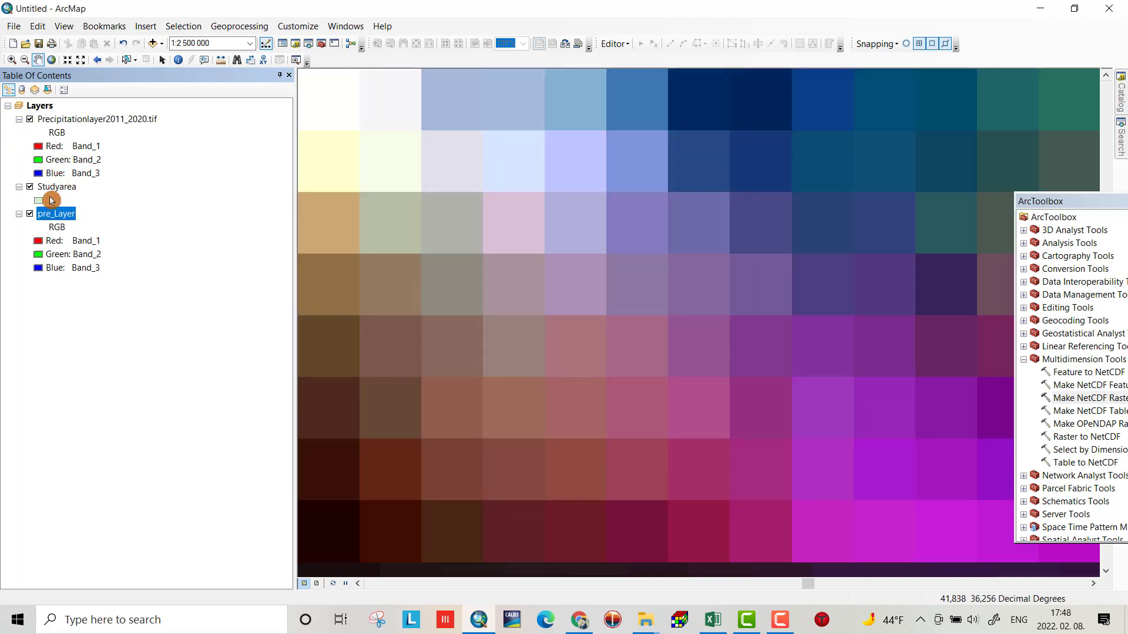
drag(51, 201, 47, 116)
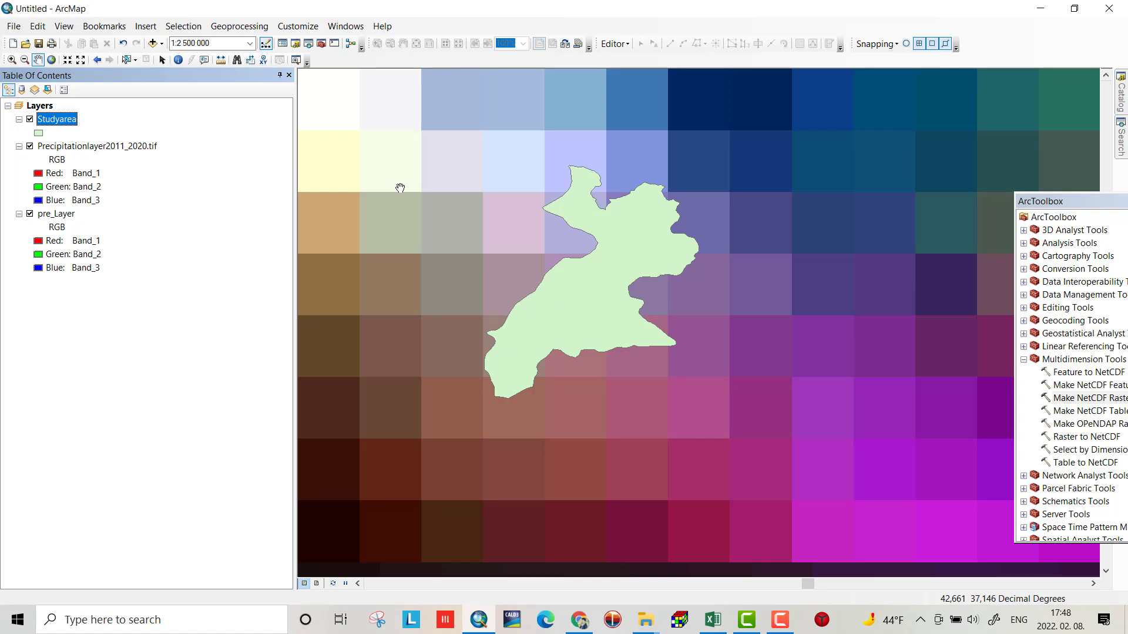
Set the data frame's coordinate system to the projected WGS 1984 UTM Zone 38N, from the Northern Hemisphere group
right_click(391, 154)
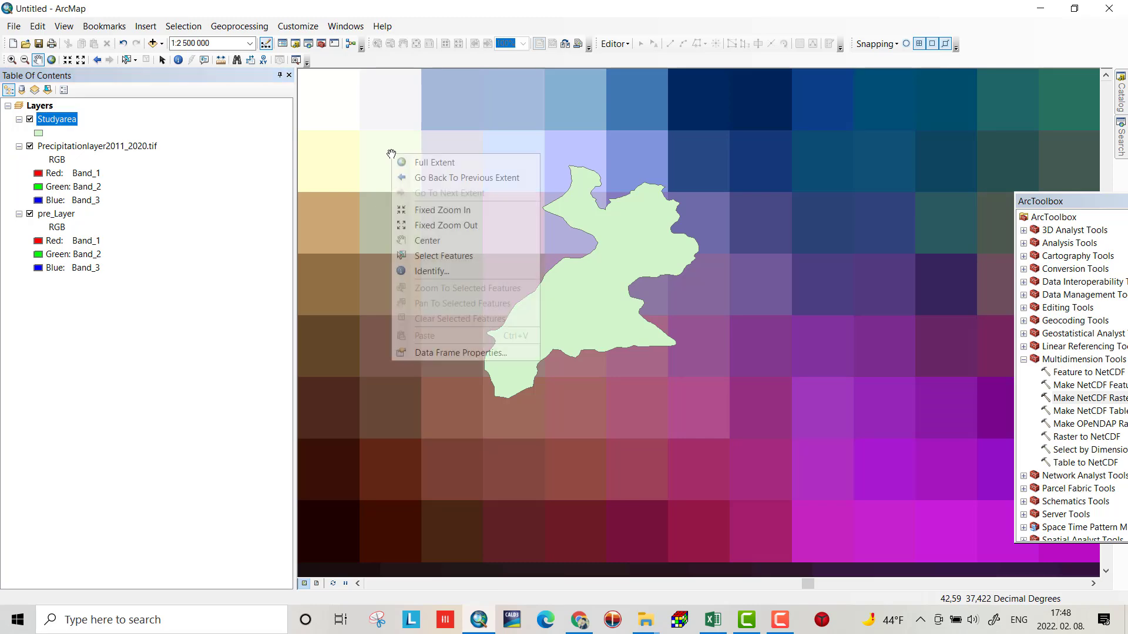
click(457, 353)
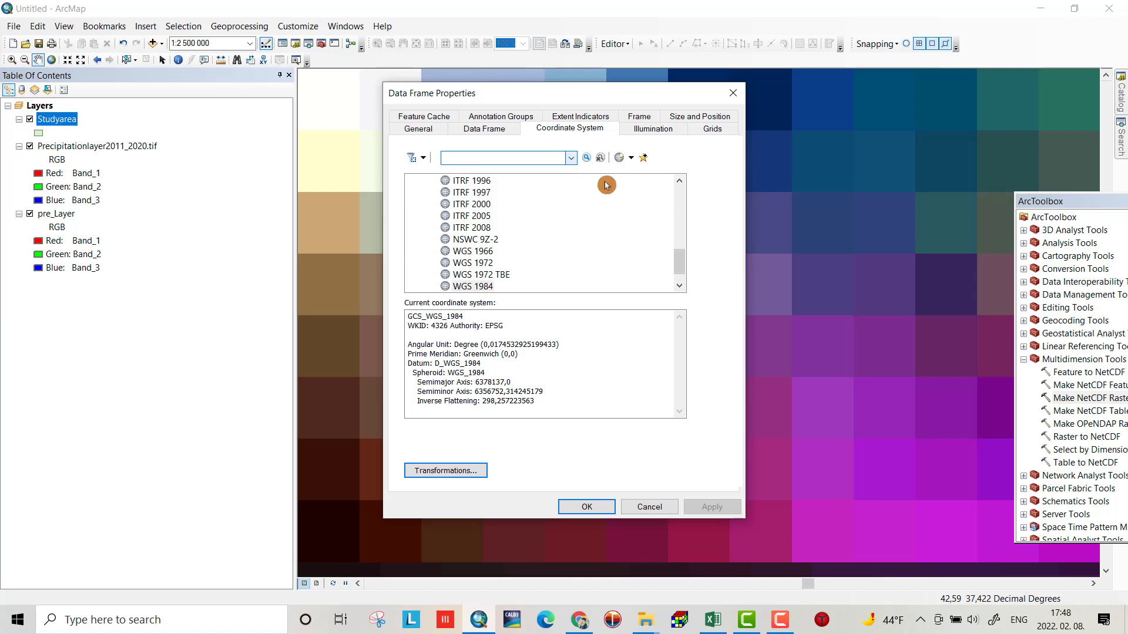
double_click(680, 286)
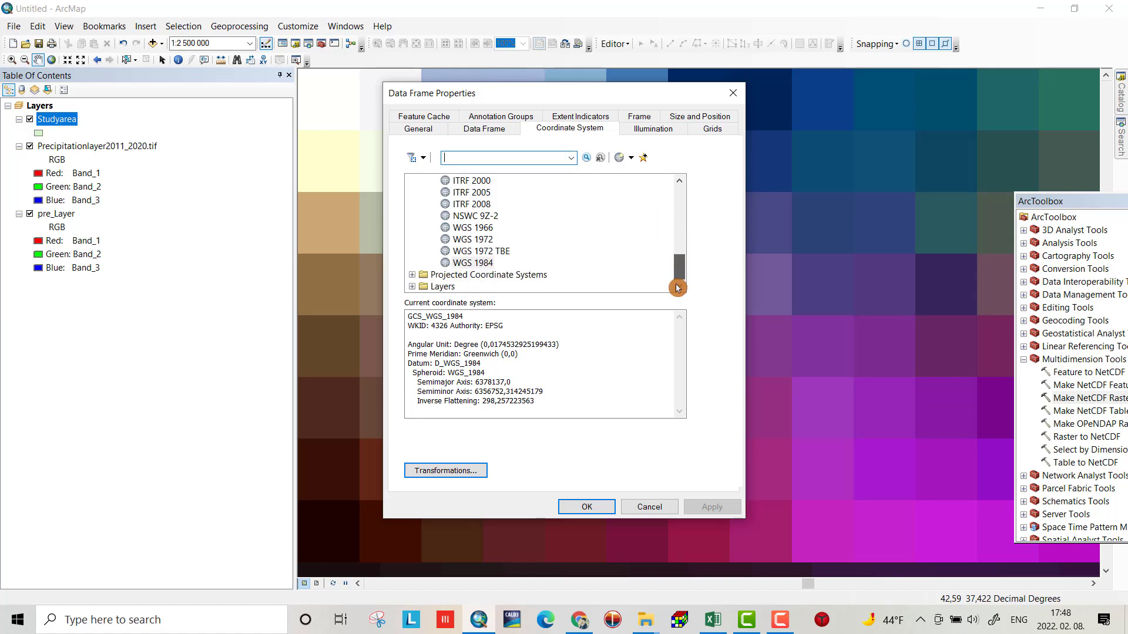
double_click(496, 276)
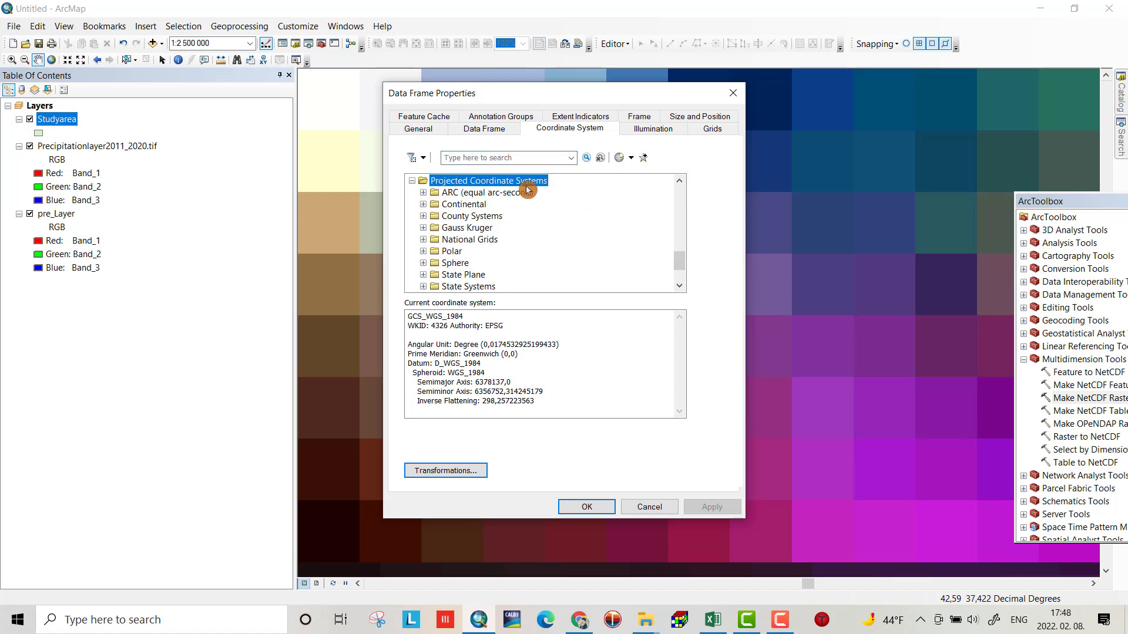
scroll(622, 253, down, 2)
double_click(452, 251)
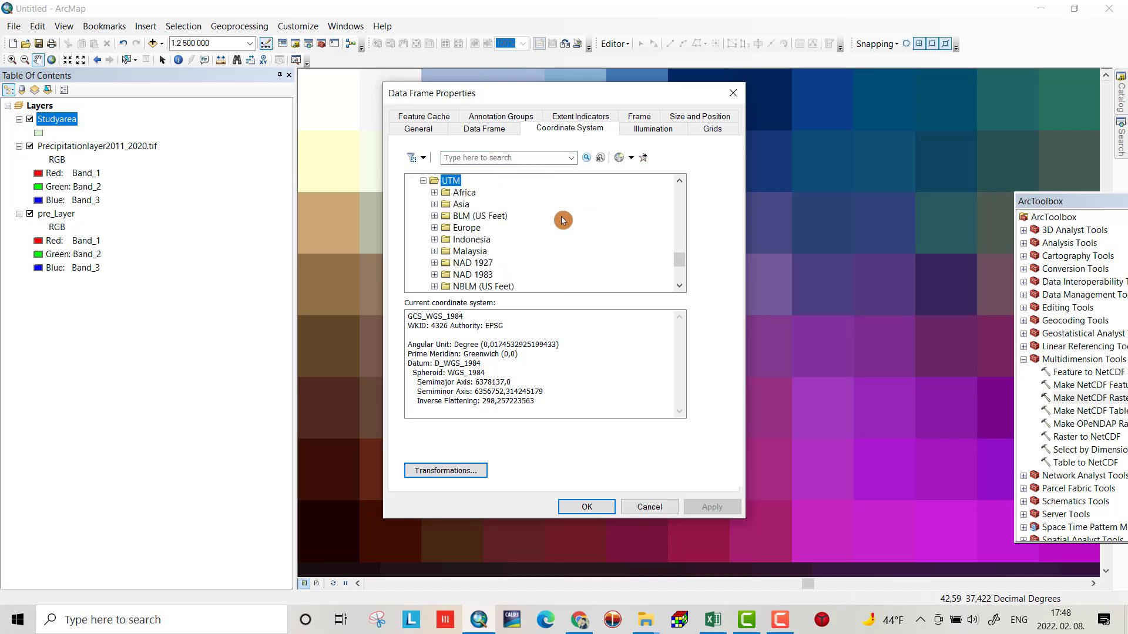
scroll(559, 216, down, 3)
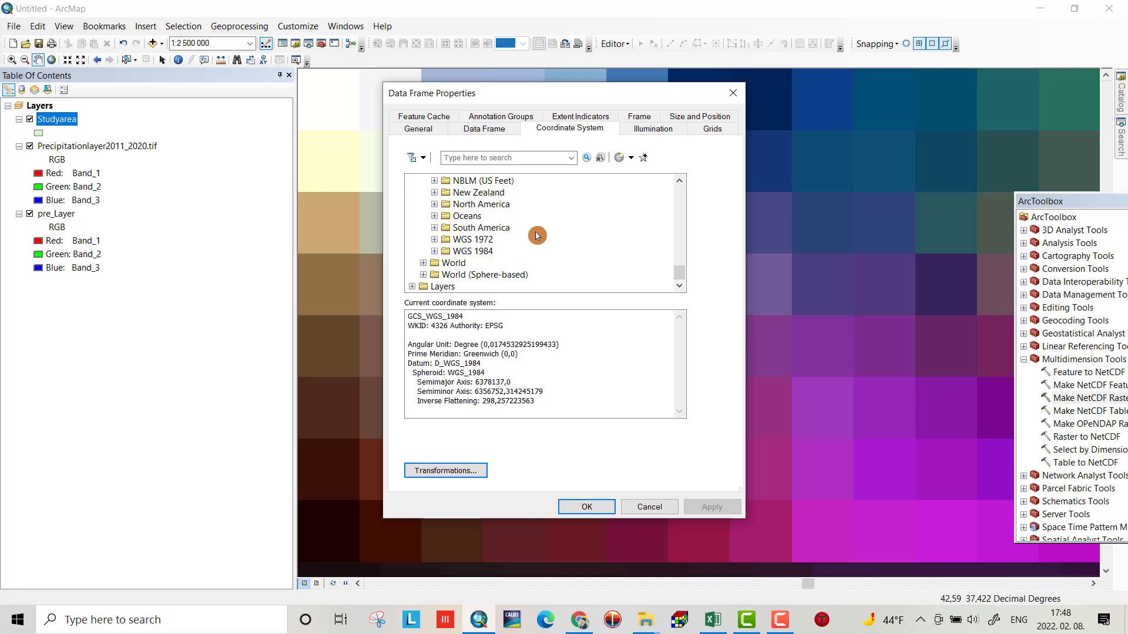
double_click(474, 254)
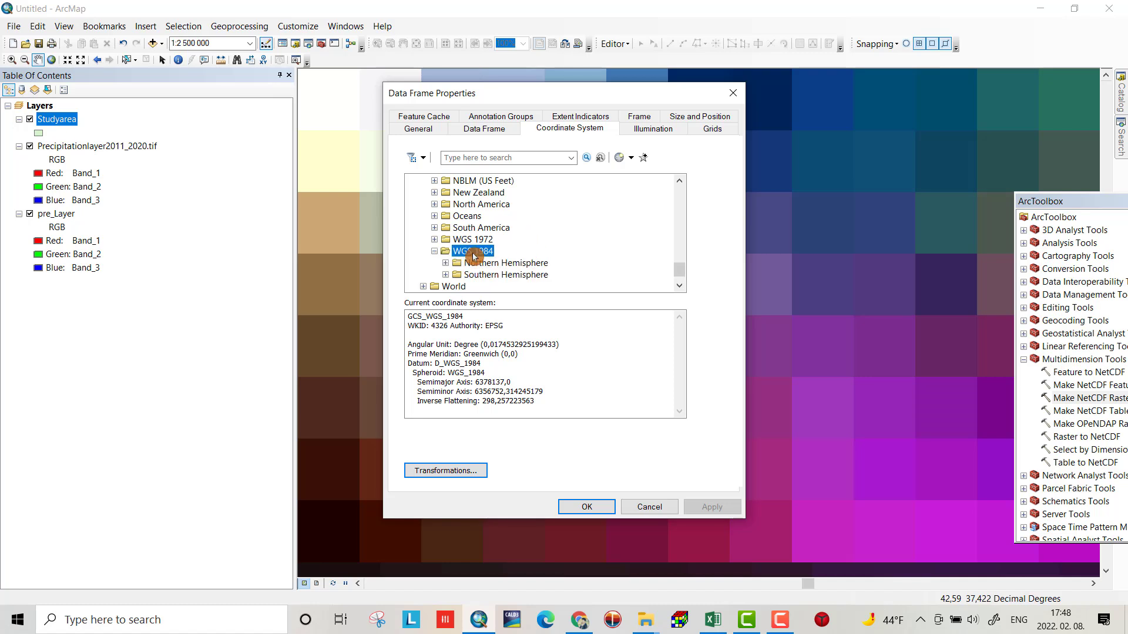
double_click(507, 264)
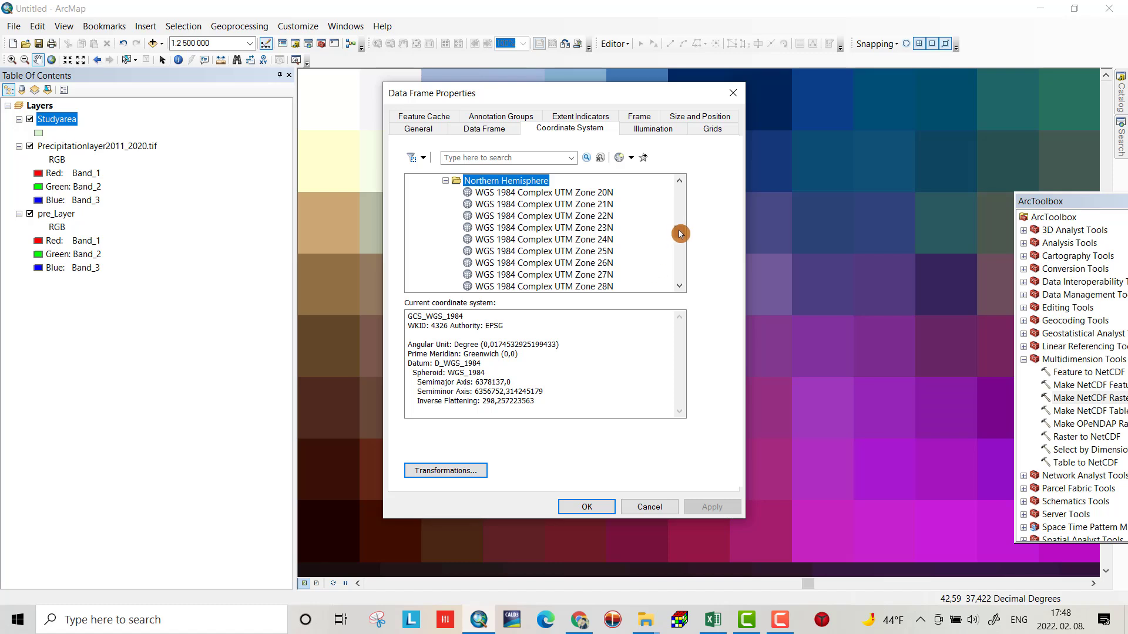
drag(682, 233, 684, 261)
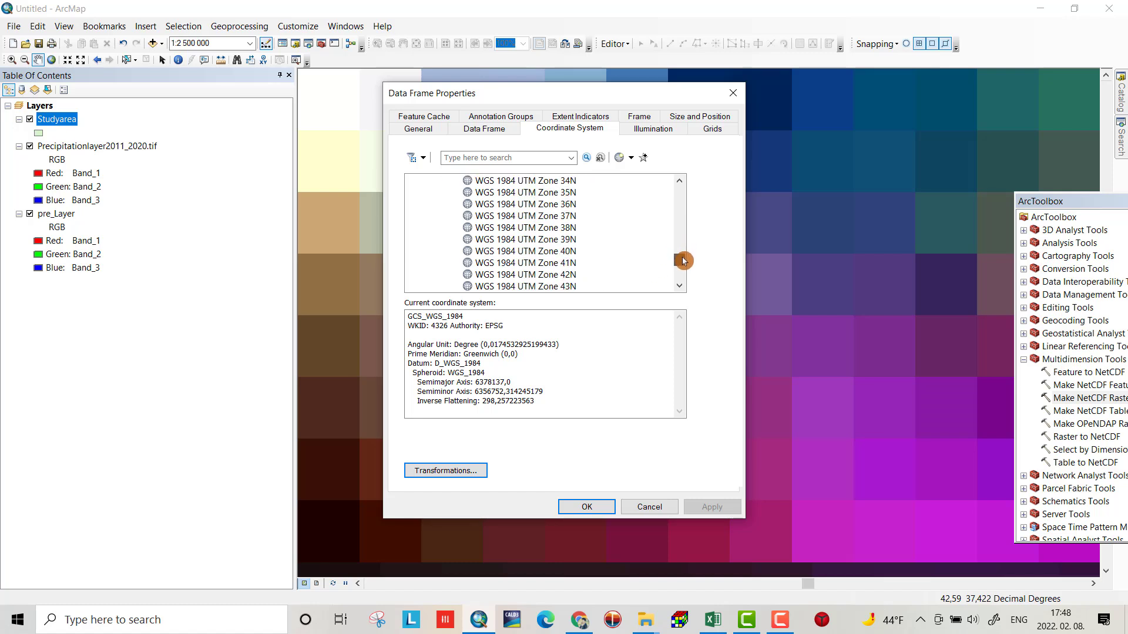
click(533, 232)
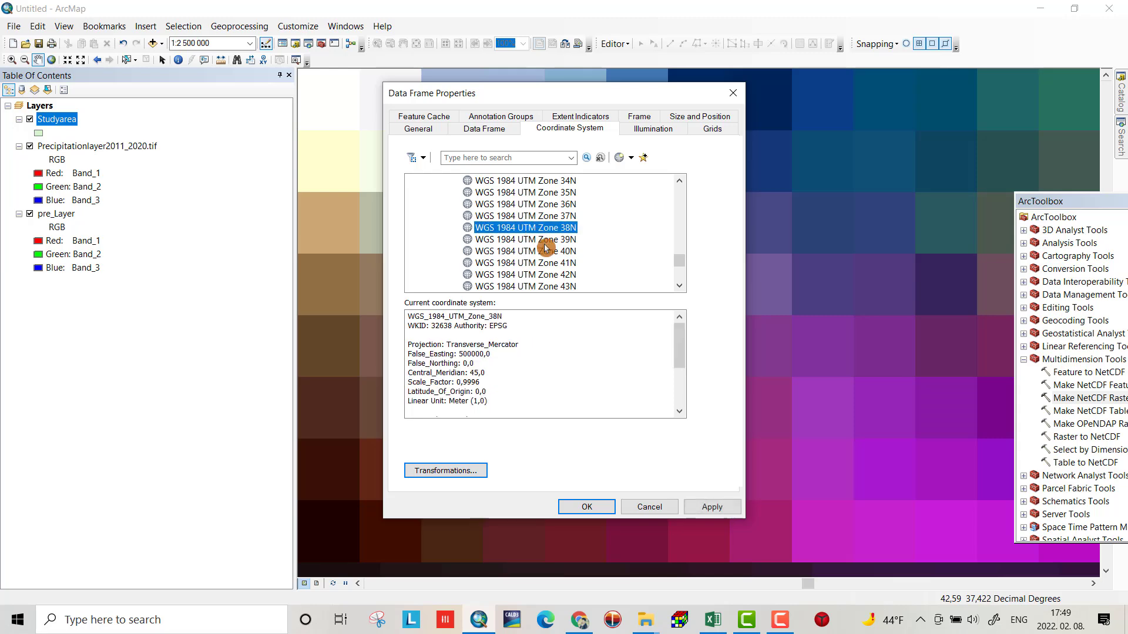
click(587, 505)
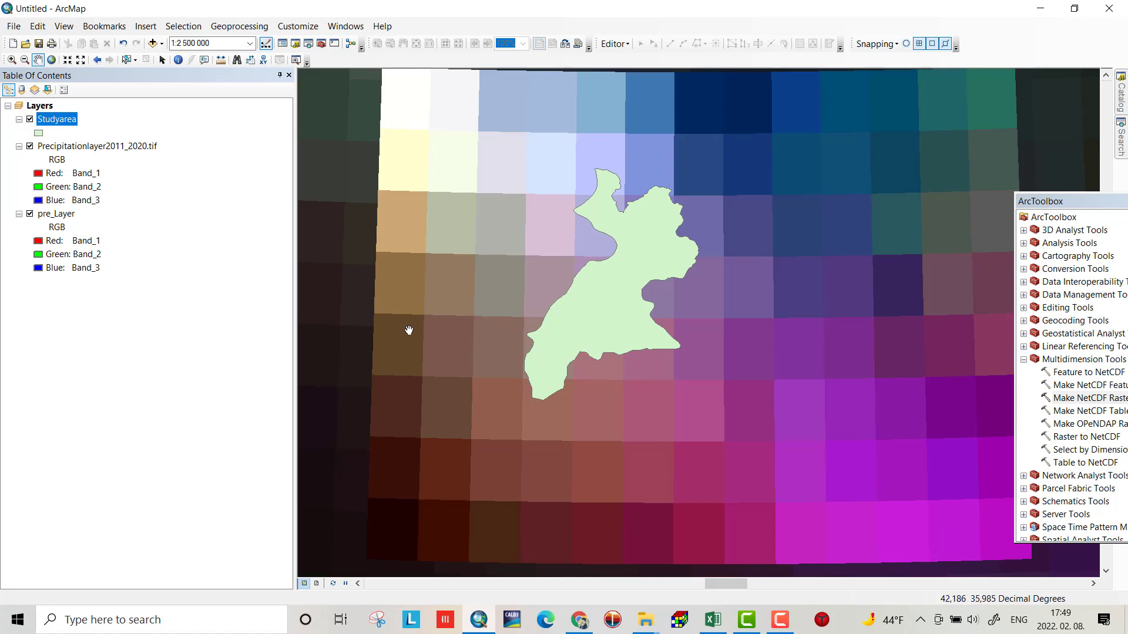
Hide pre_Layer and remove it from the map
click(30, 214)
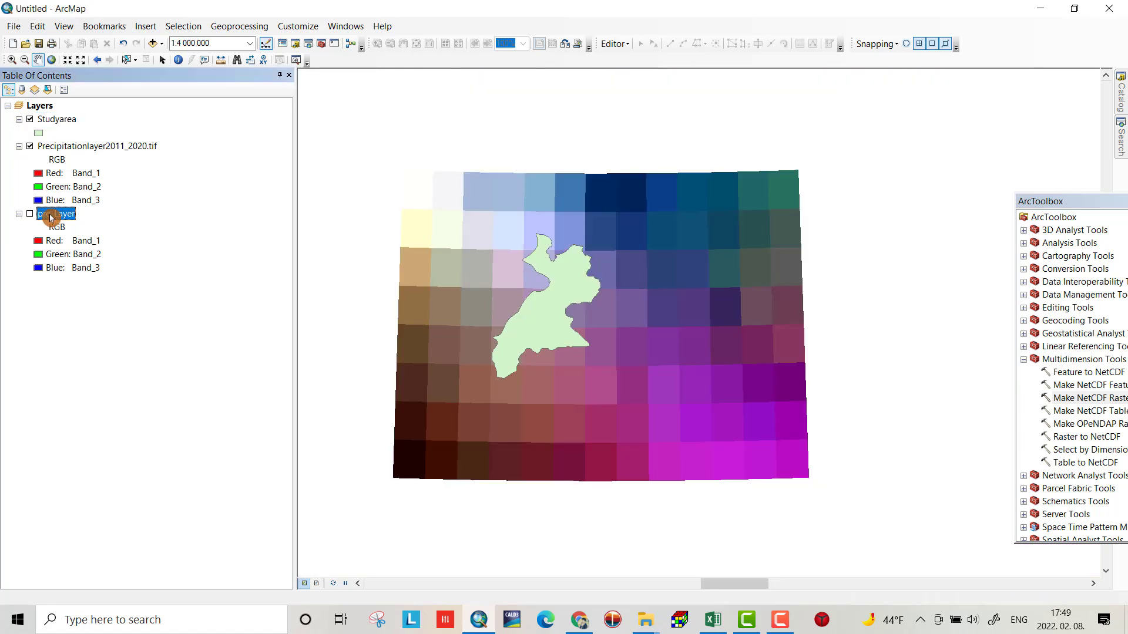
right_click(50, 217)
click(85, 239)
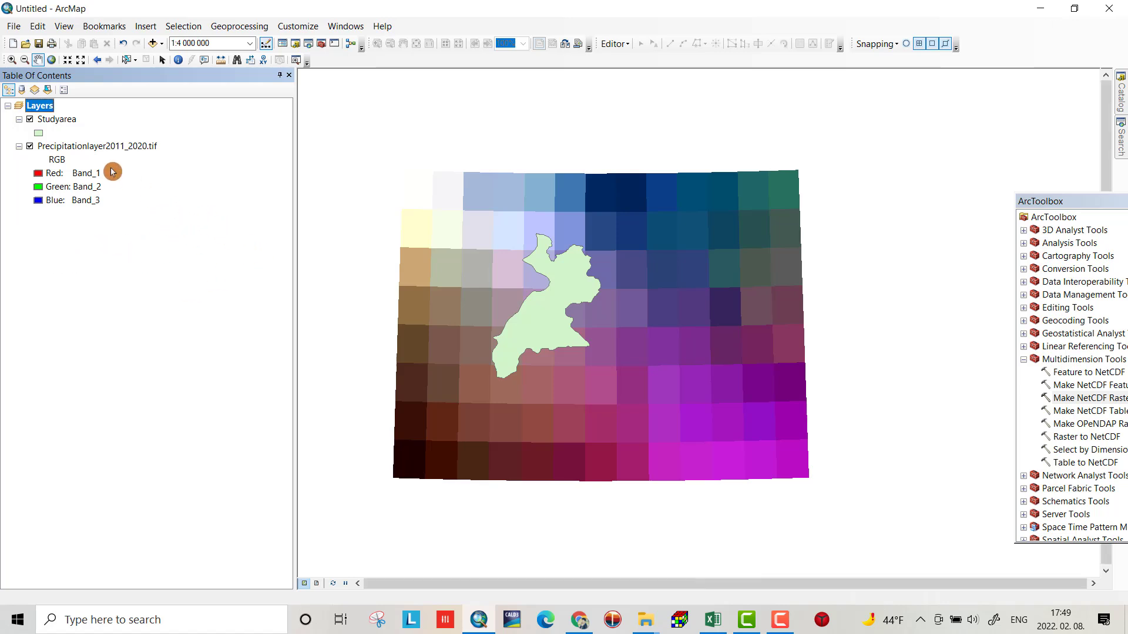
Start exporting the Precipitationlayer2011_2020.tif raster data, using the data frame's current spatial reference
click(81, 151)
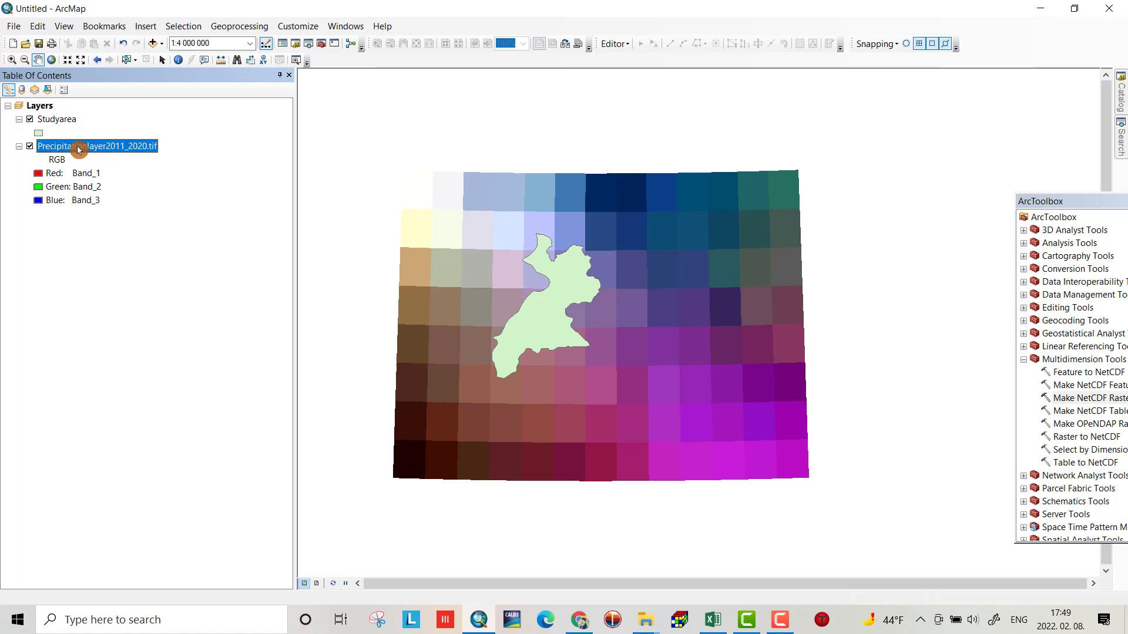
right_click(79, 150)
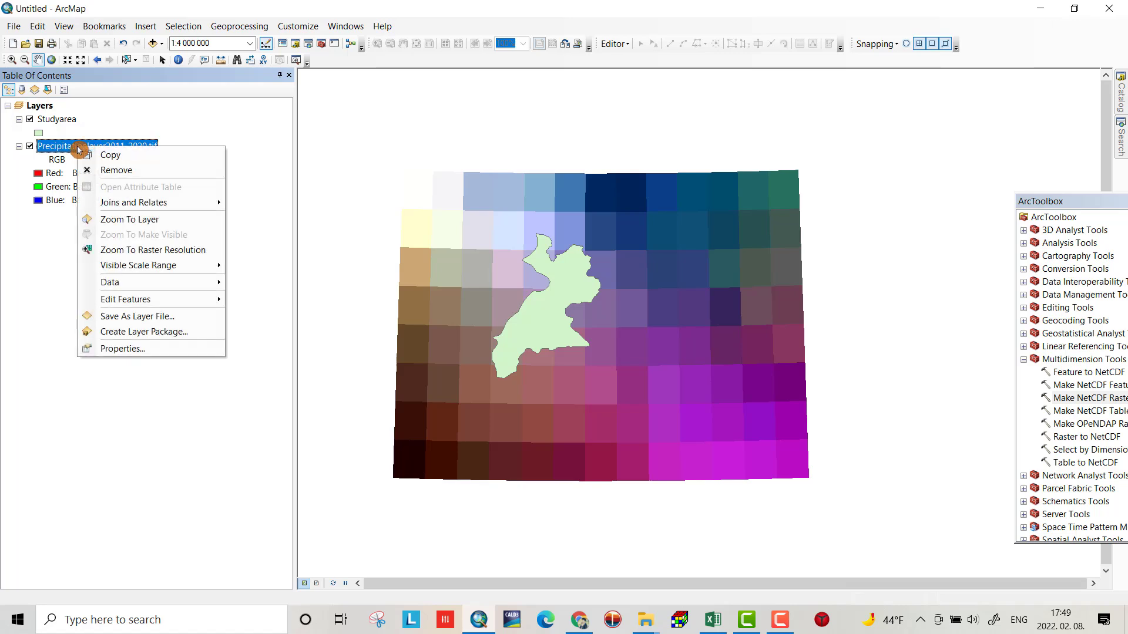
mouse_move(121, 284)
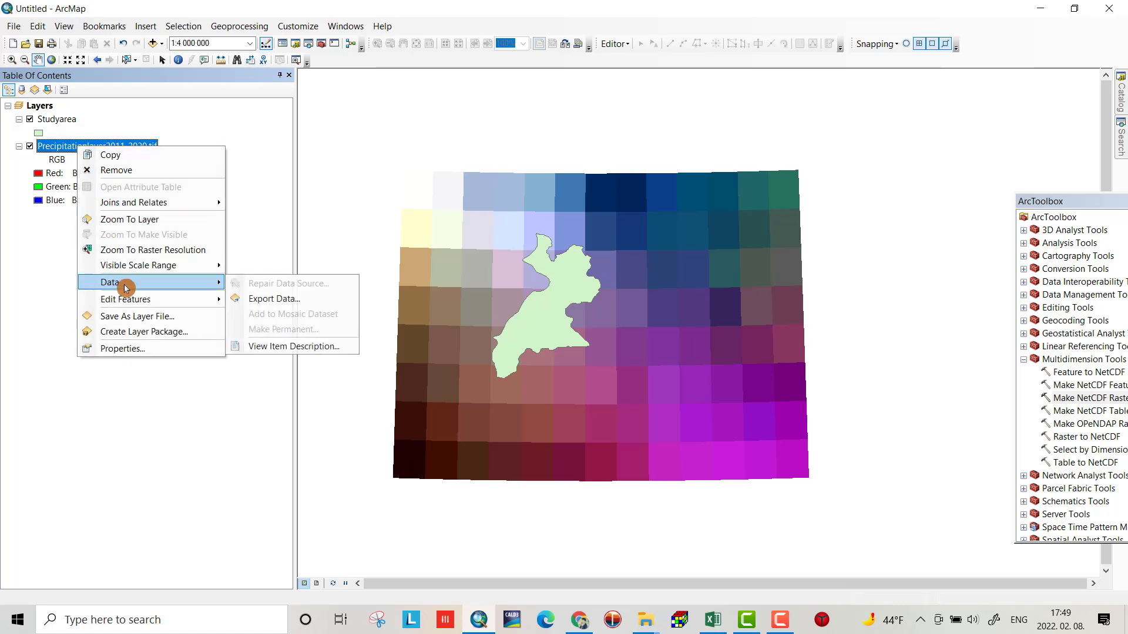
click(281, 297)
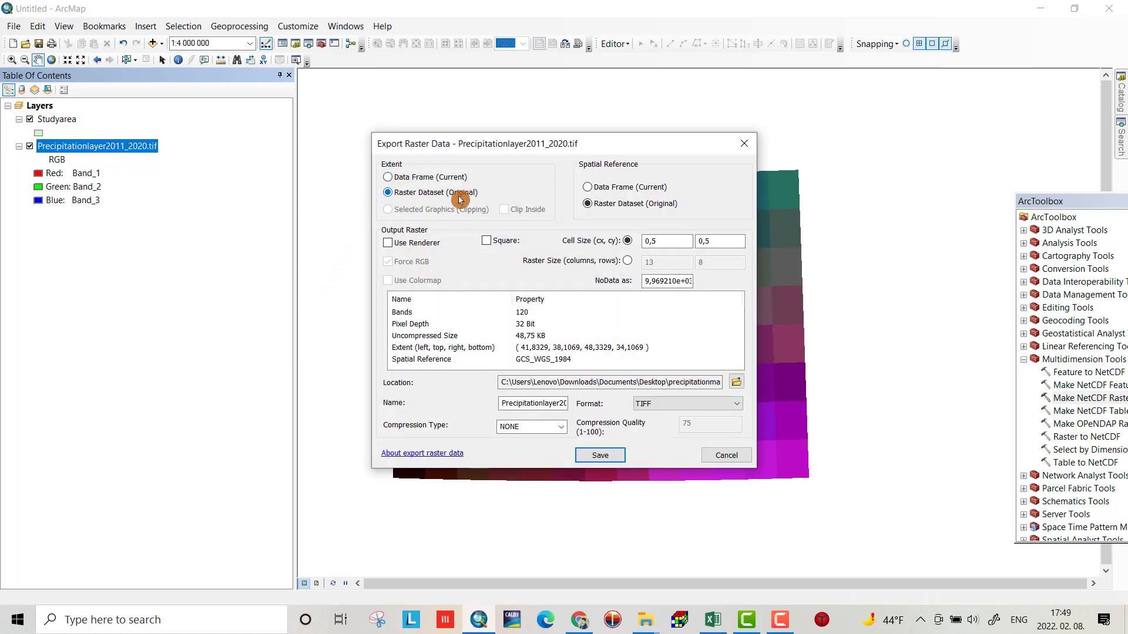
click(588, 187)
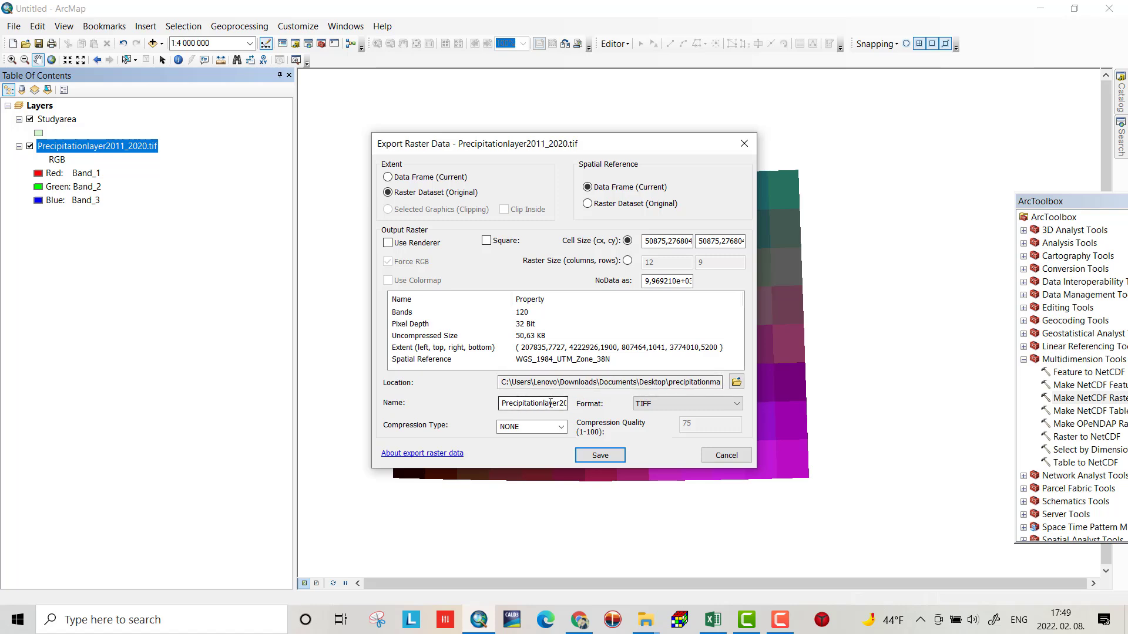
Name the exported raster Precipitationlayer2011_2020projected.tif
mouse_move(568, 405)
mouse_down()
mouse_move(584, 405)
mouse_move(564, 404)
mouse_up()
click(561, 427)
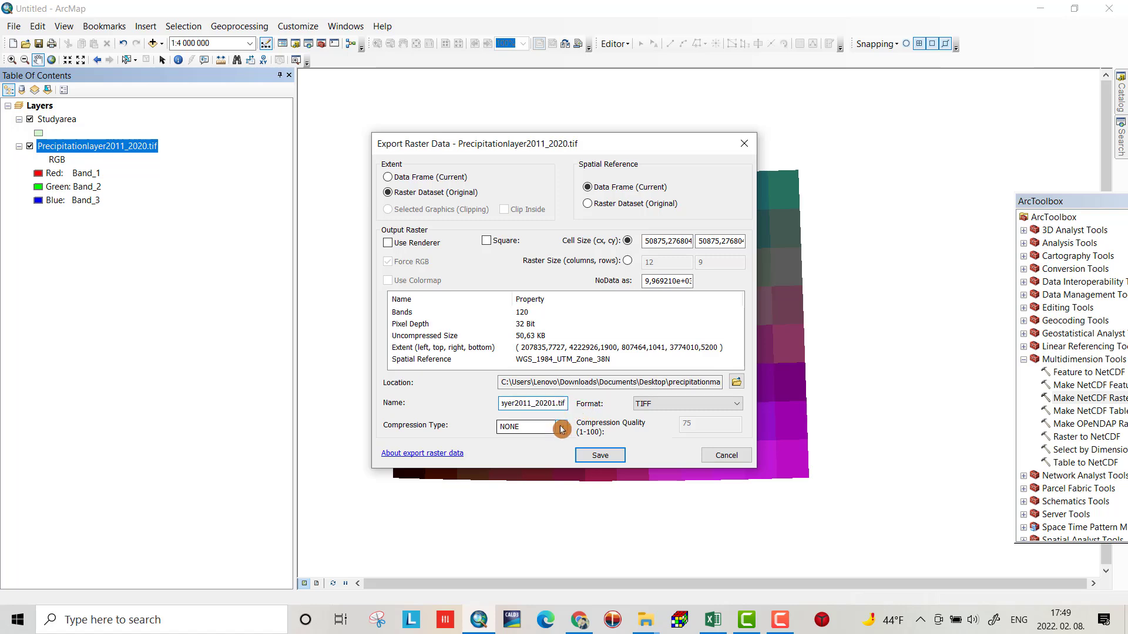
text(rojected)
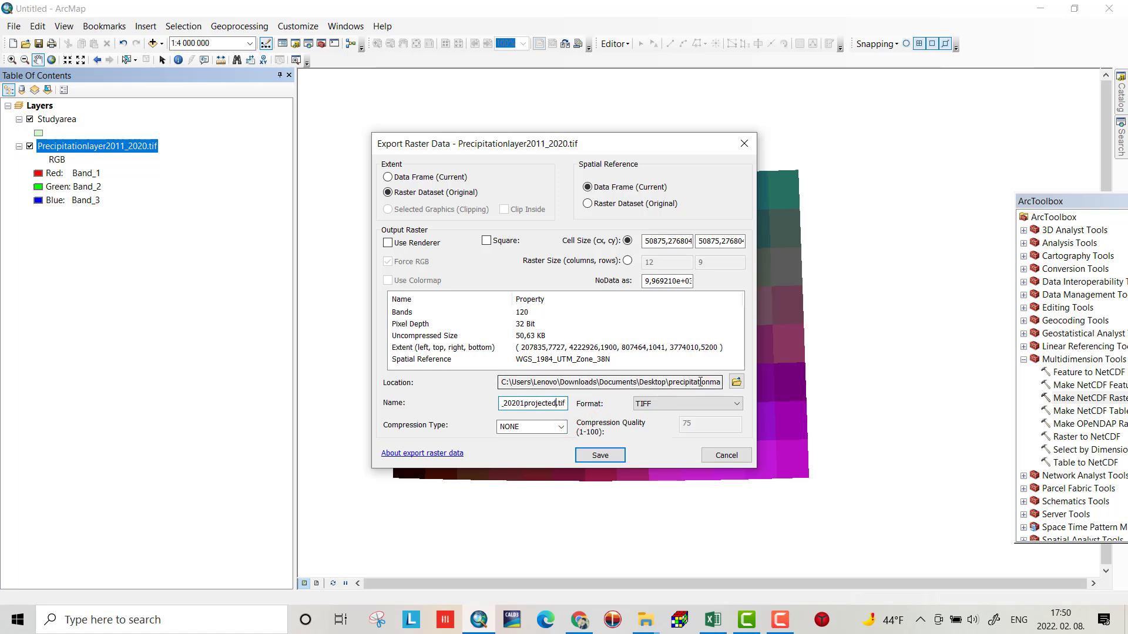
click(731, 384)
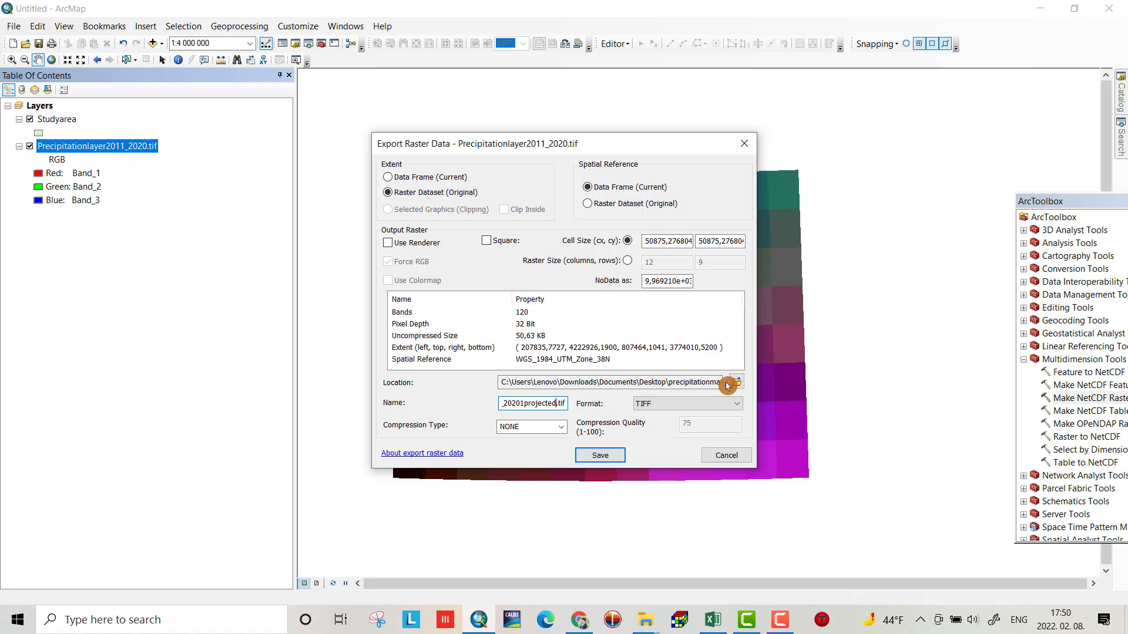
key(Left)
key(Left)
key(Left)
key(Left)
key(Left)
key(Left)
key(Left)
key(Left)
key(Left)
key(BackSpace)
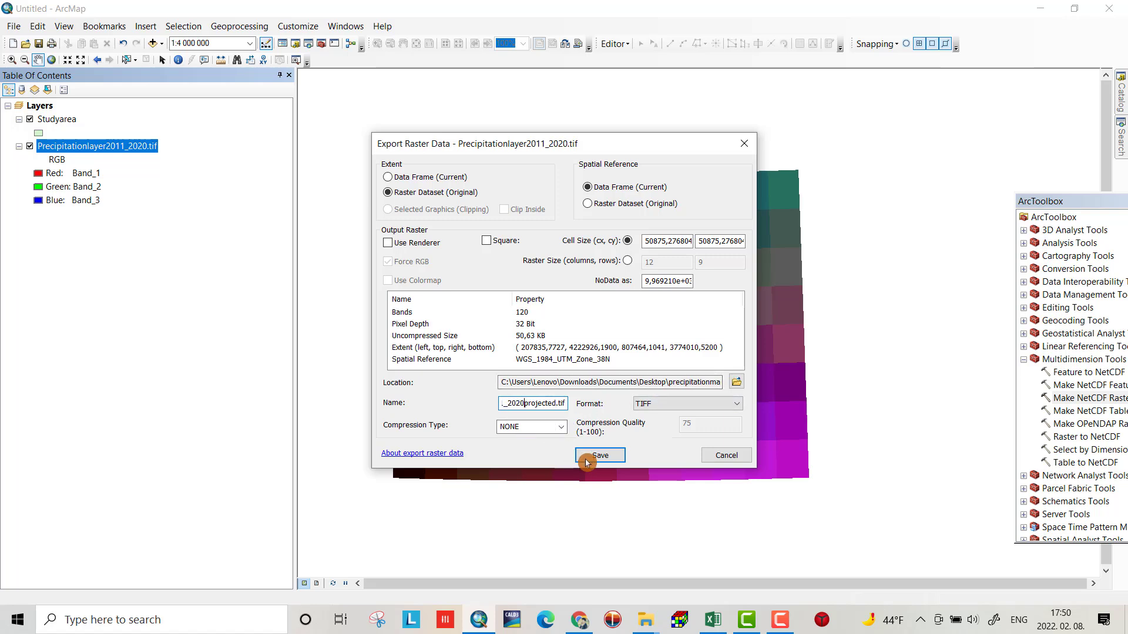
Save the projected raster, adding it to the map as a layer, and move Studyarea above it
click(605, 459)
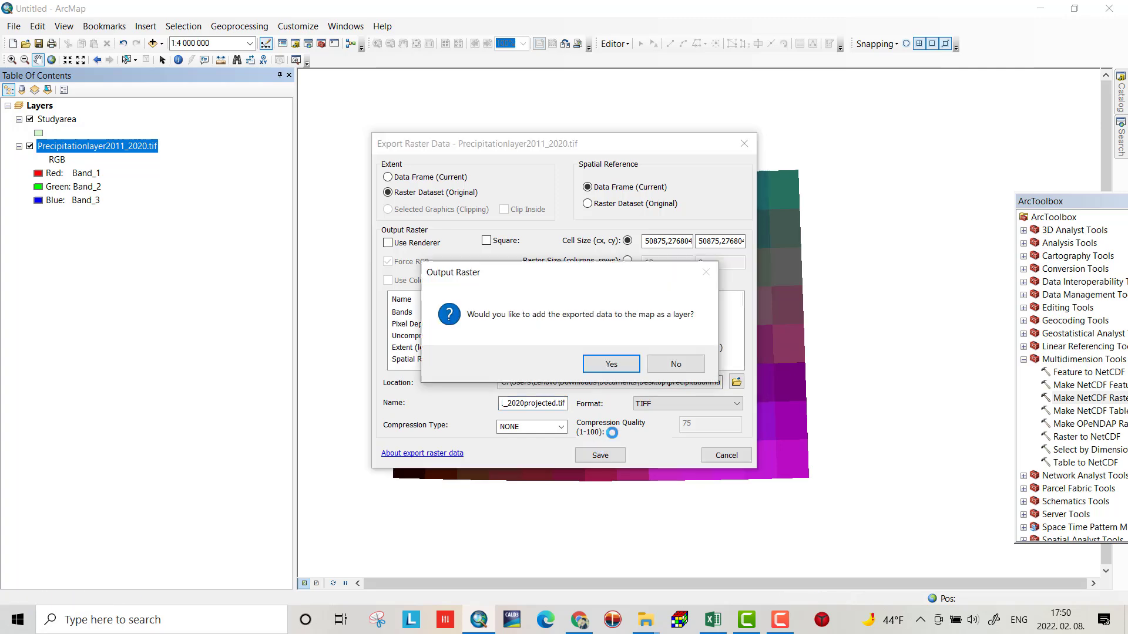
click(611, 364)
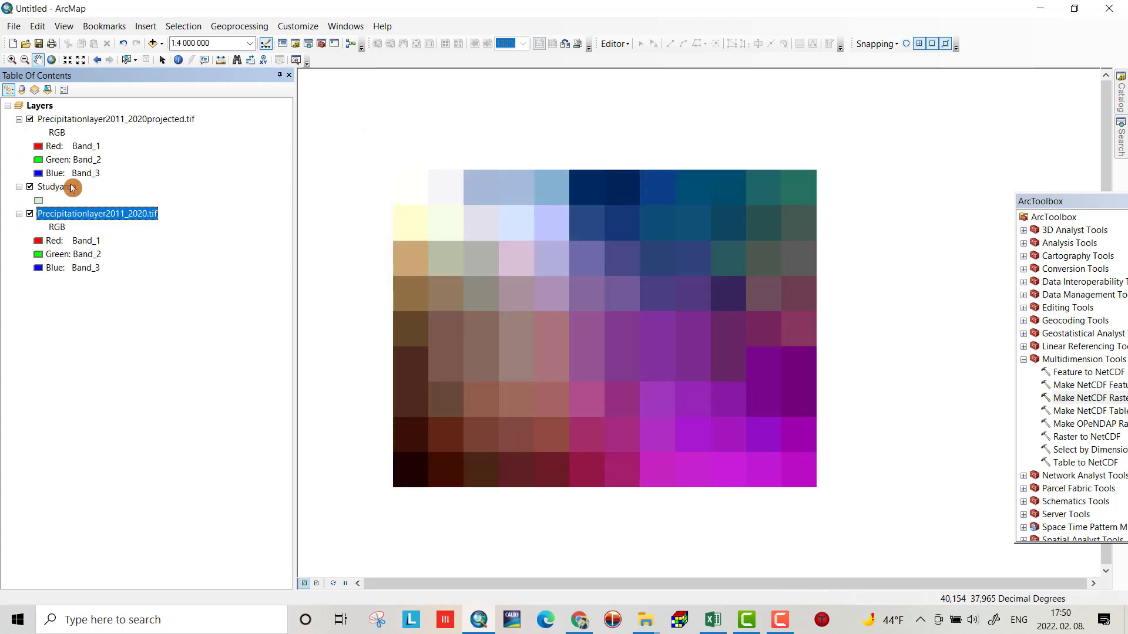
drag(47, 187, 48, 115)
Remove the unprojected Precipitationlayer2011_2020.tif layer from the map
click(73, 216)
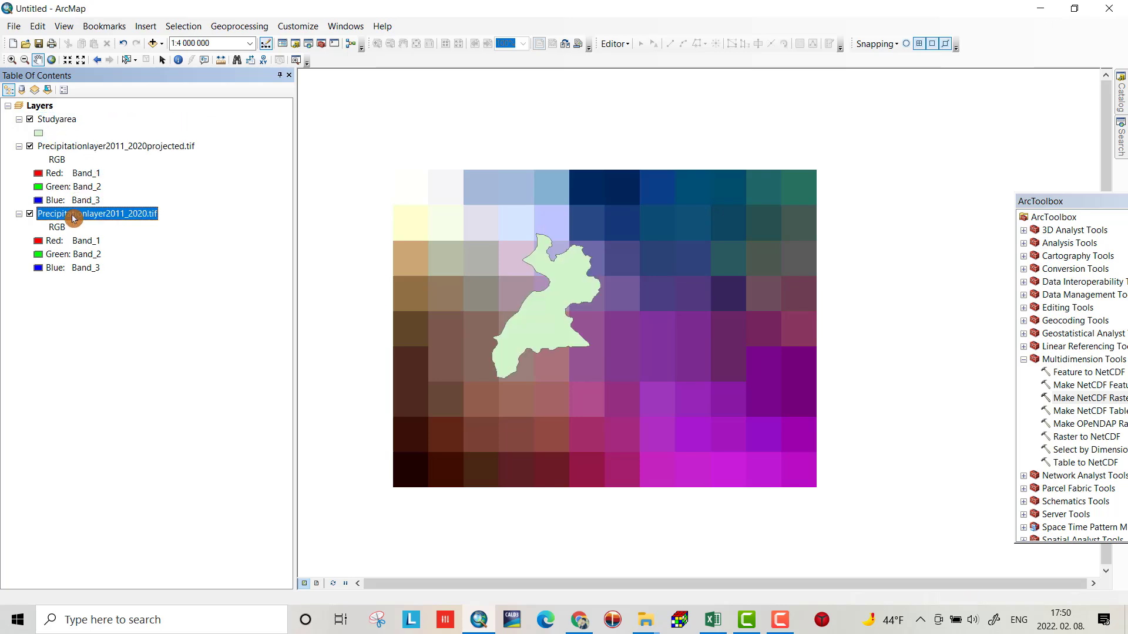
right_click(73, 216)
click(109, 240)
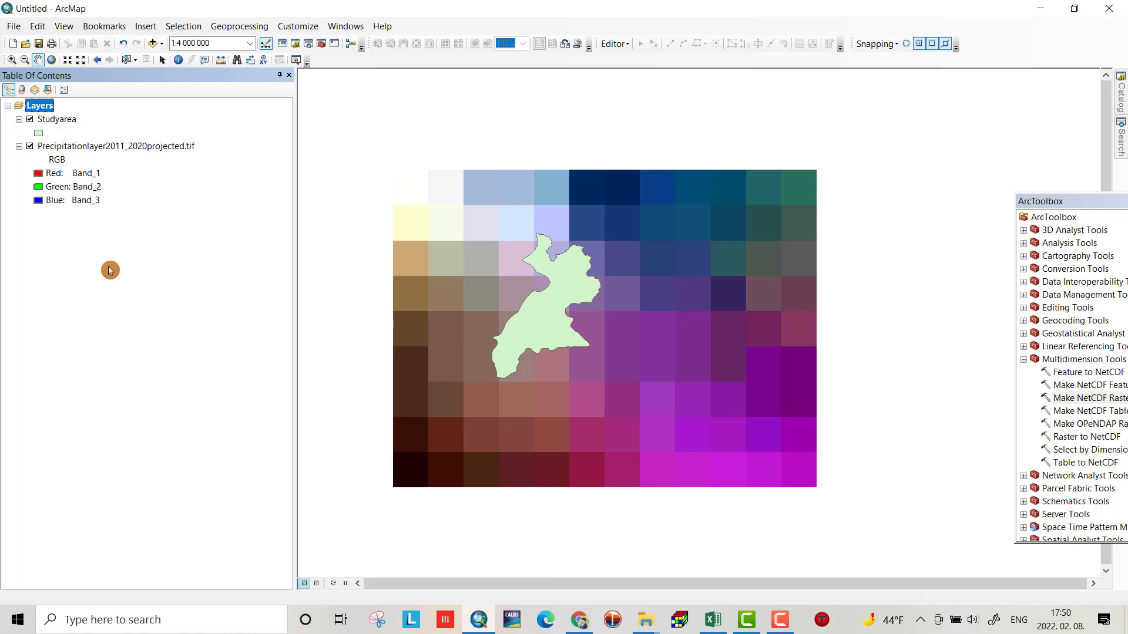
Examine the individual bands stored in Precipitationlayer2011_2020projected.tif and the layer's source properties
click(152, 43)
click(492, 246)
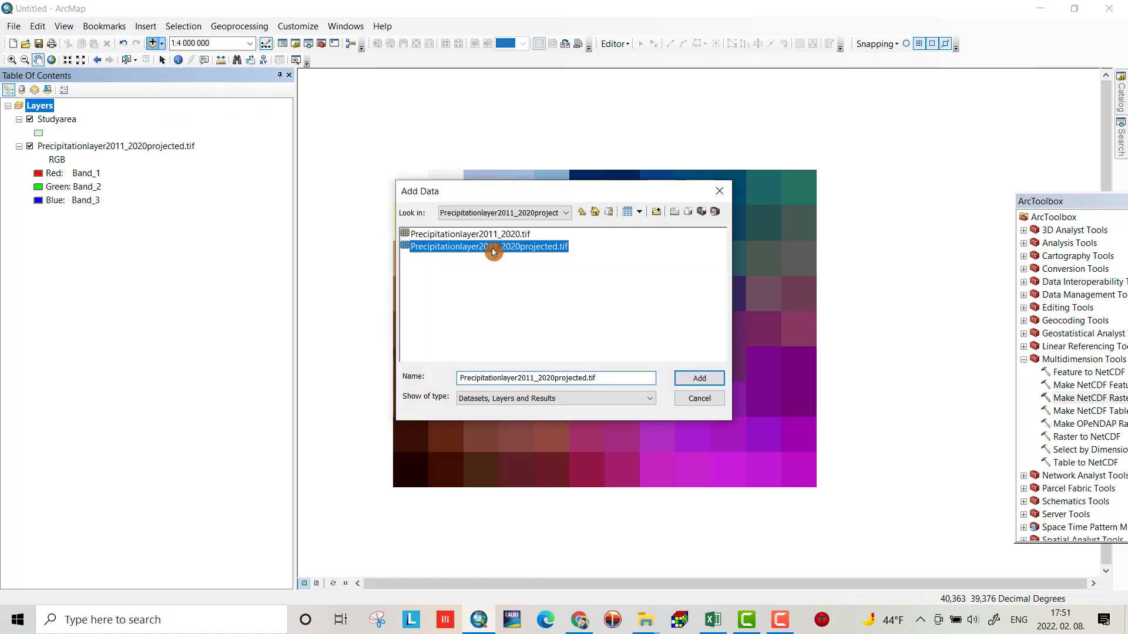
double_click(492, 250)
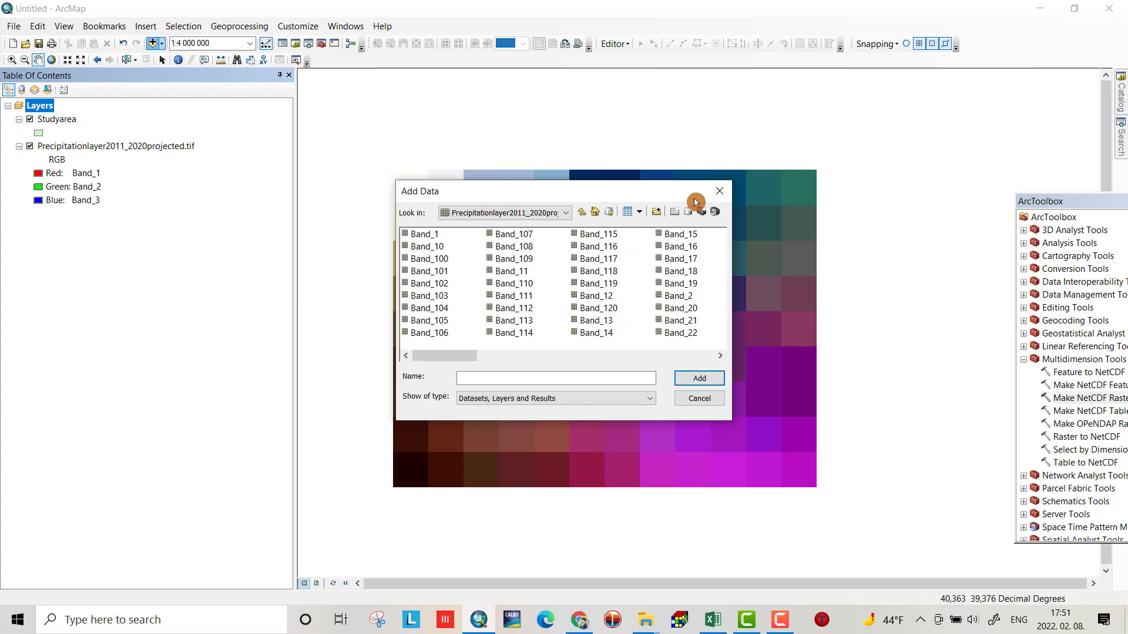
click(720, 191)
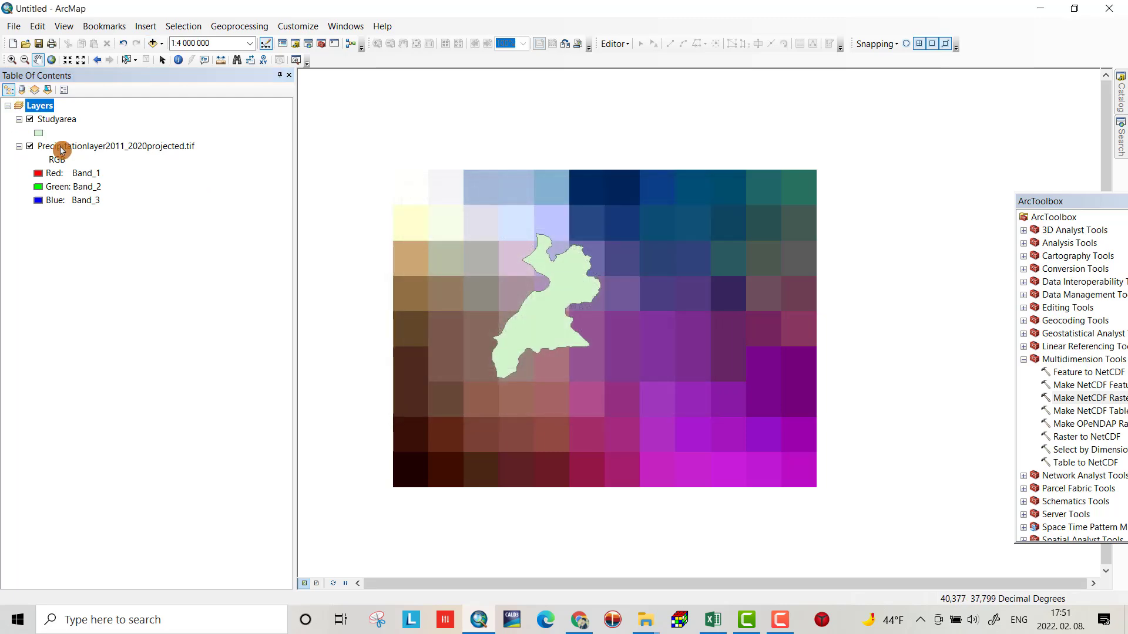
right_click(62, 150)
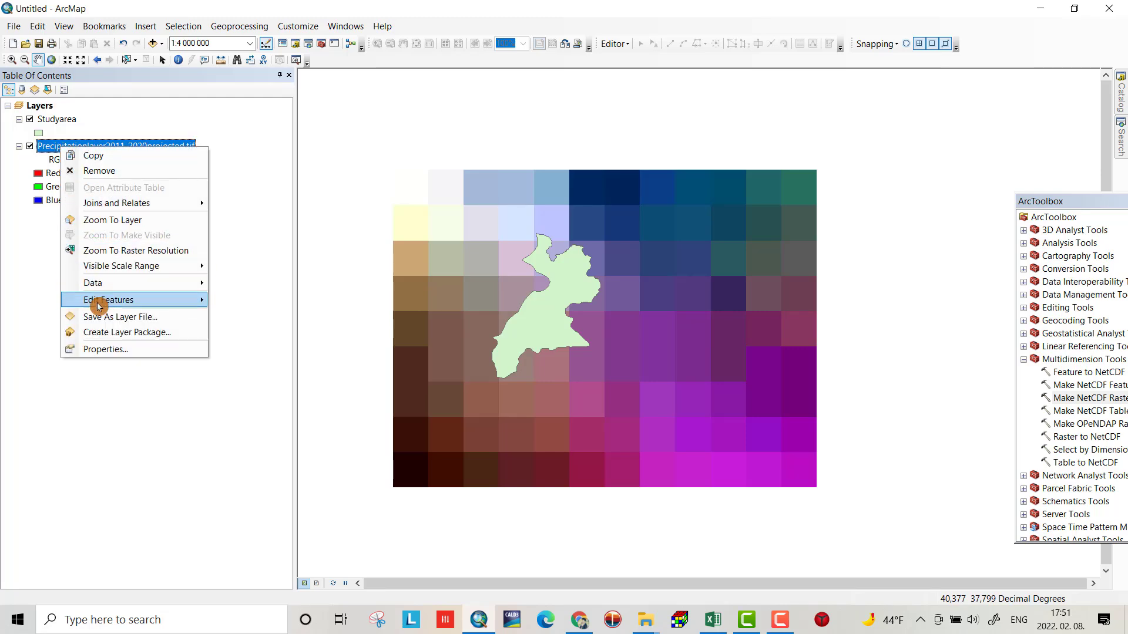
click(106, 350)
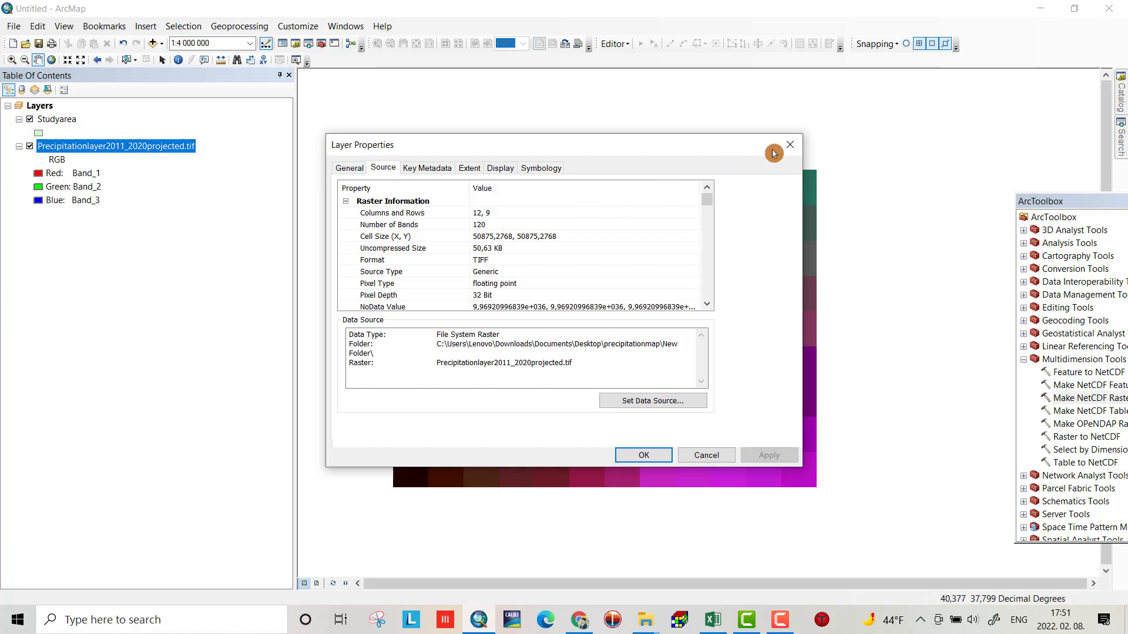
click(790, 144)
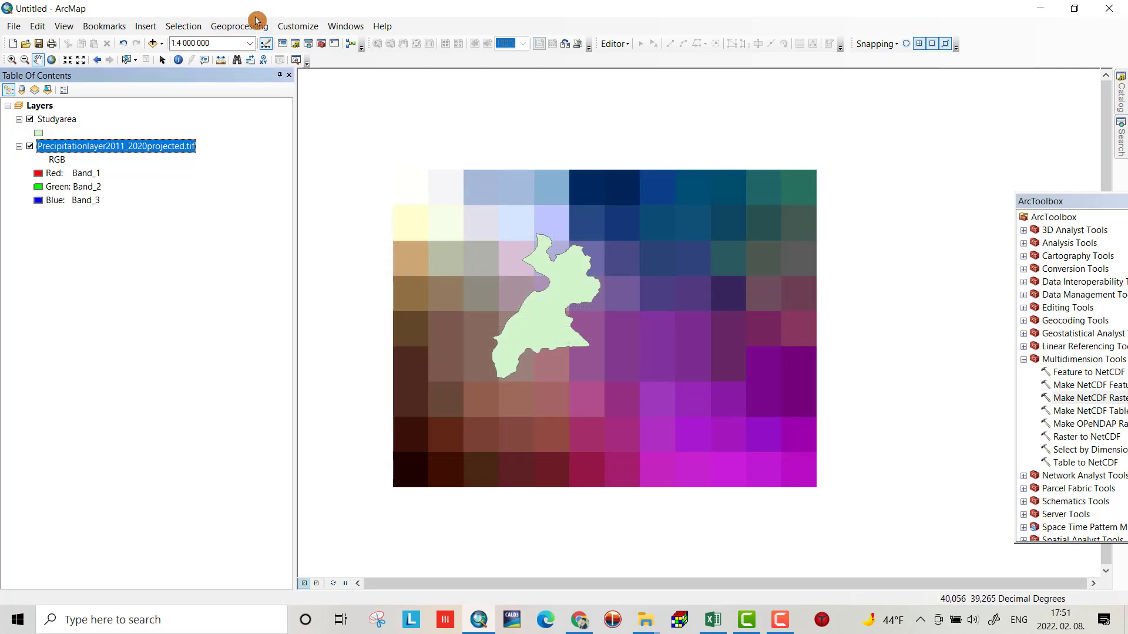
Add all bands of Precipitationlayer2011_2020projected.tif, from Band_1 through the last listed Band_99, to the map as separate layers
click(154, 43)
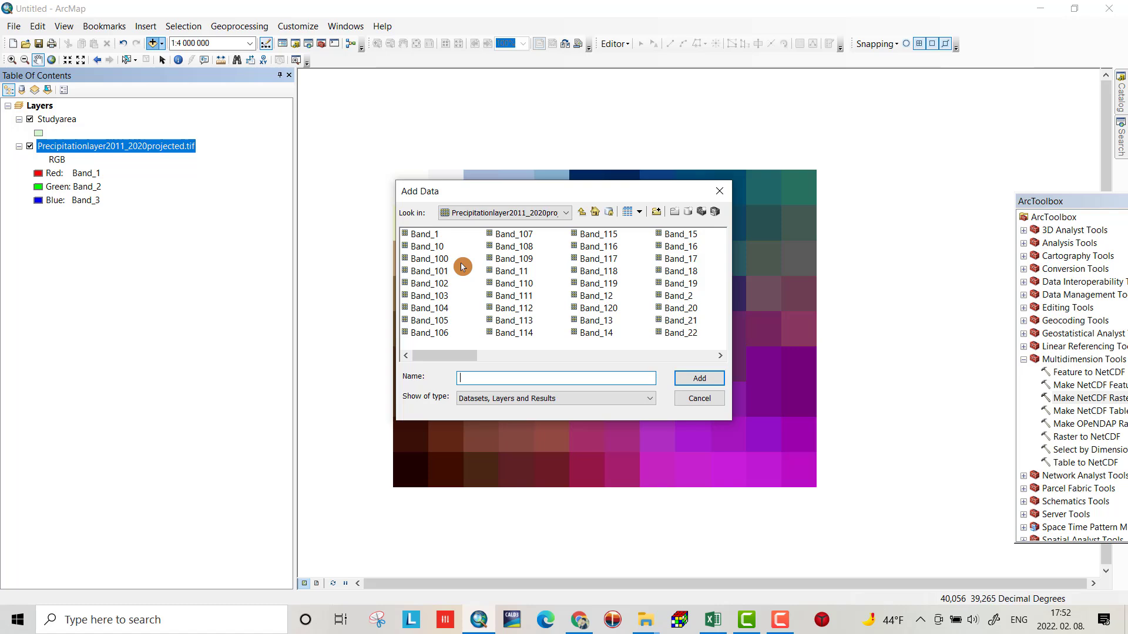
click(419, 235)
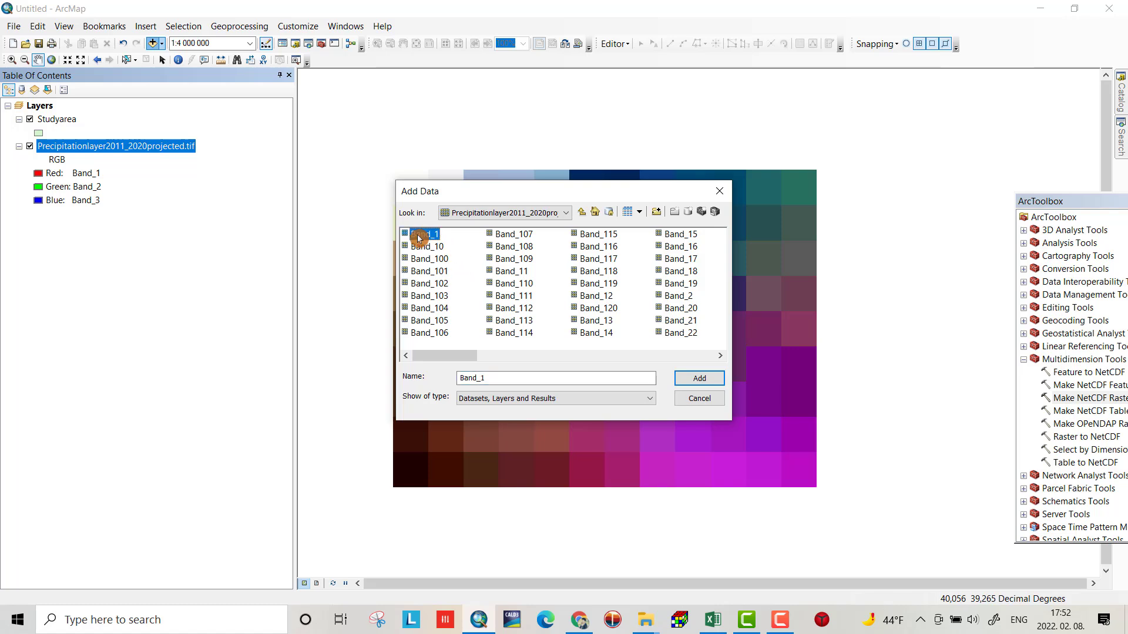
drag(445, 356, 709, 370)
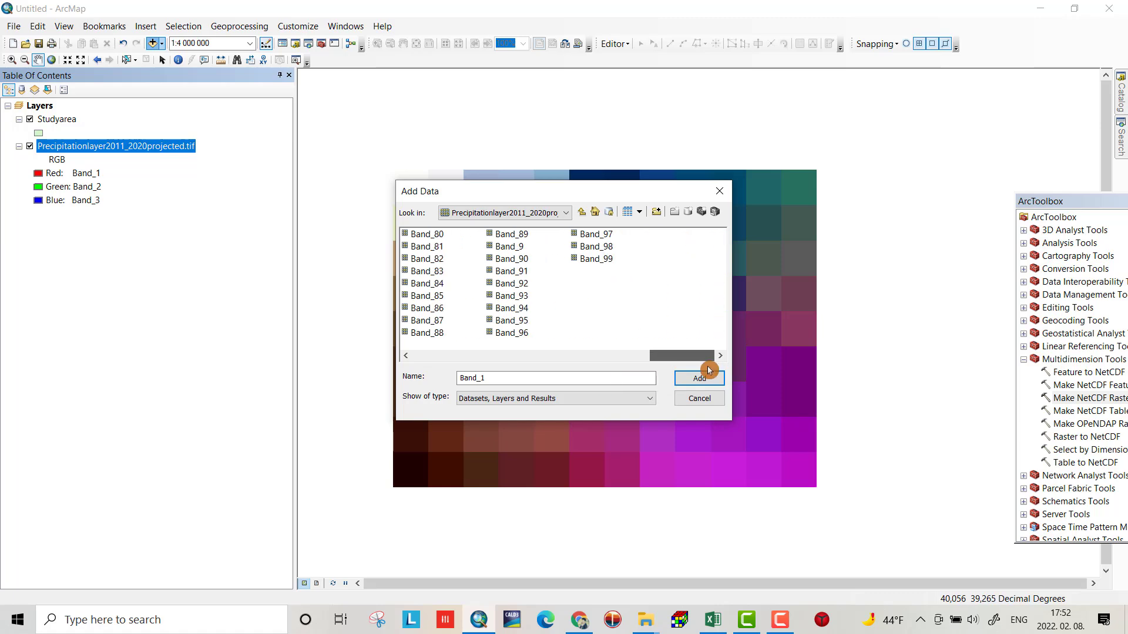
shift+click(595, 259)
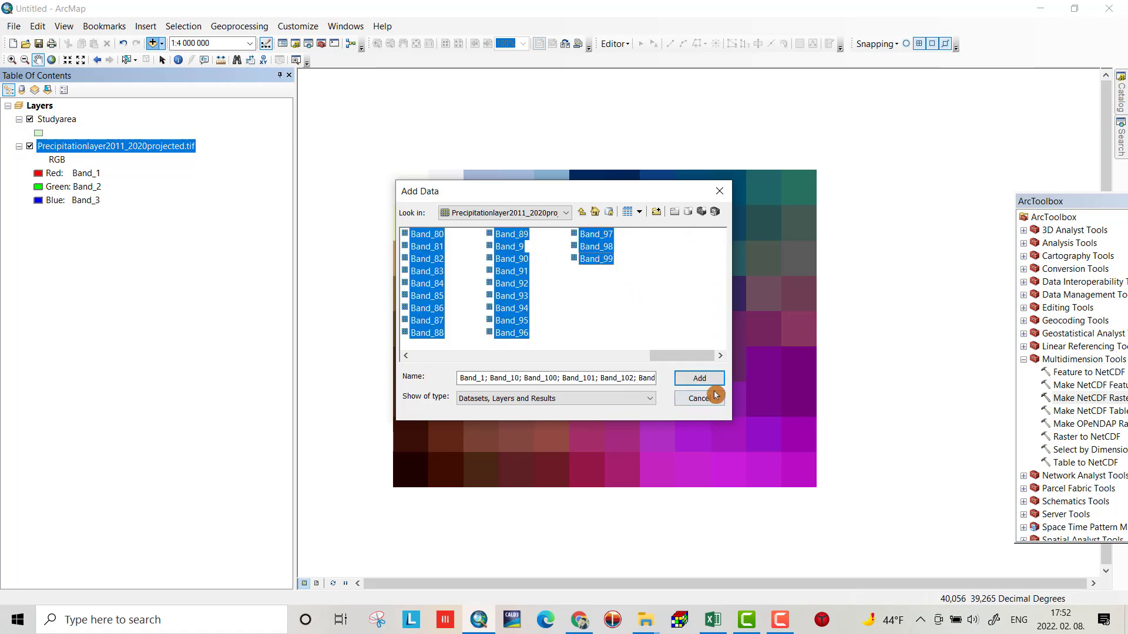
click(701, 379)
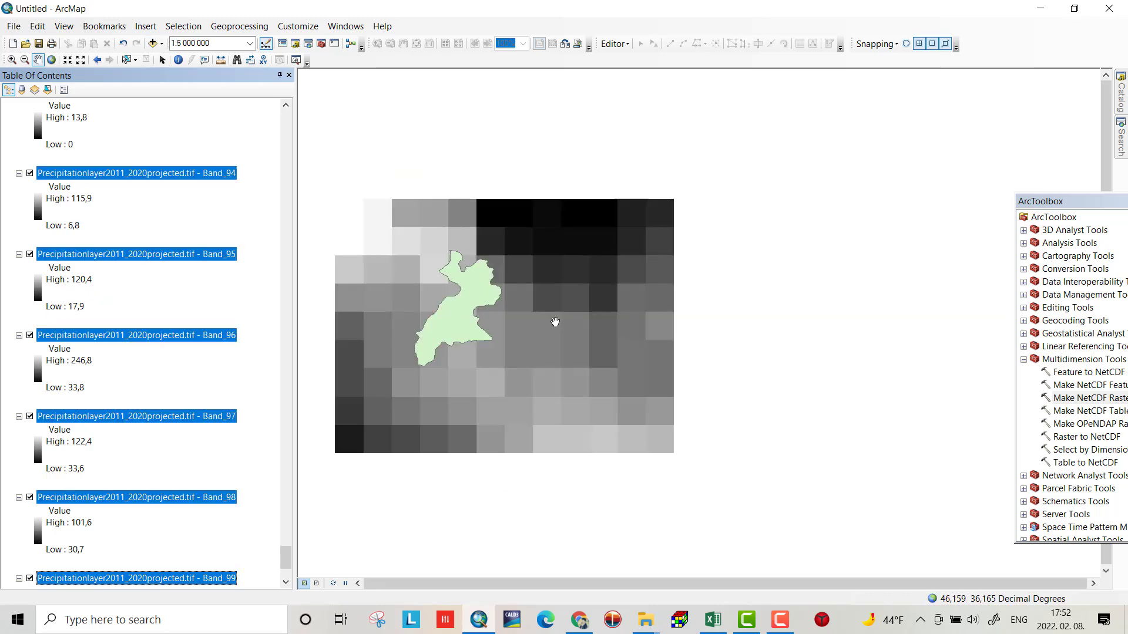
Open the Composite Bands tool from the Raster Processing toolset of the Data Management Tools
drag(1095, 204, 957, 140)
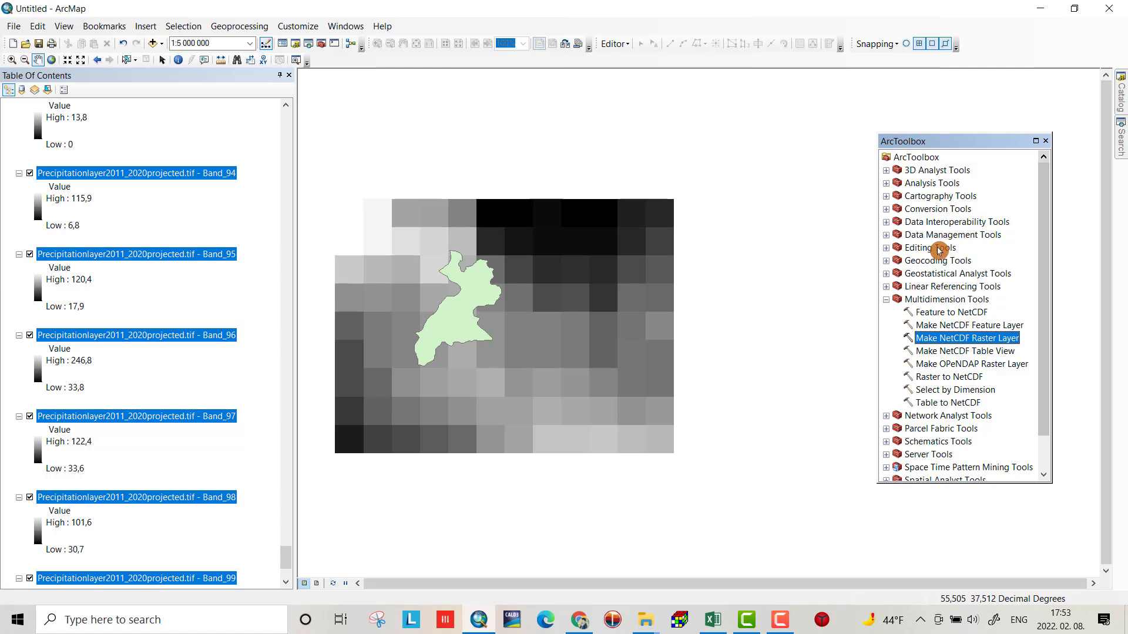
click(886, 235)
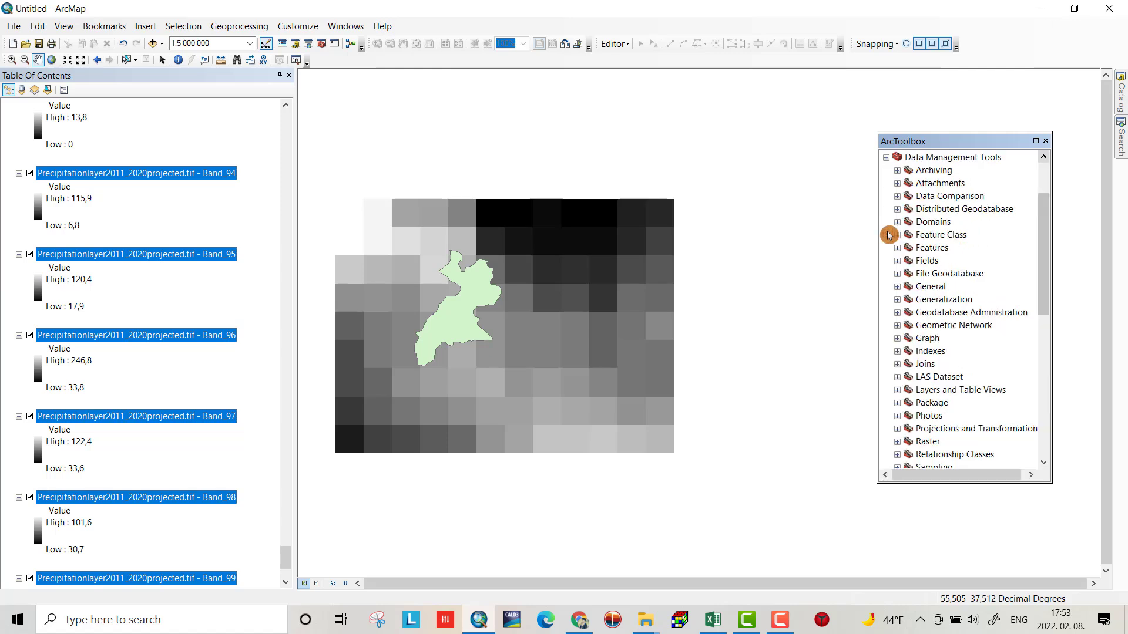
click(897, 443)
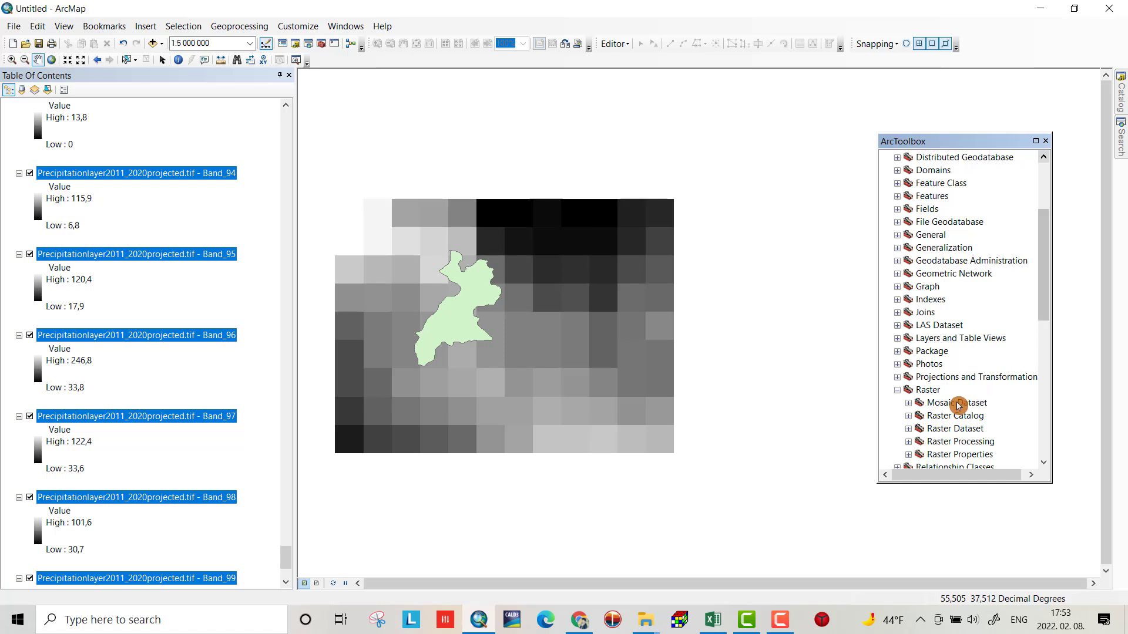
click(909, 442)
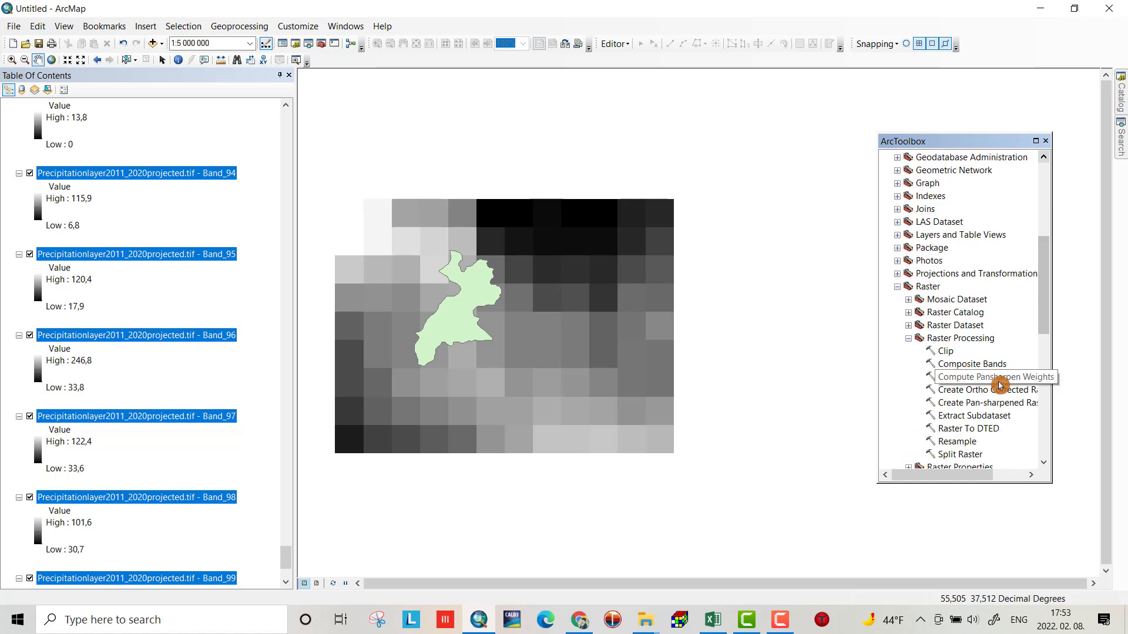
double_click(975, 365)
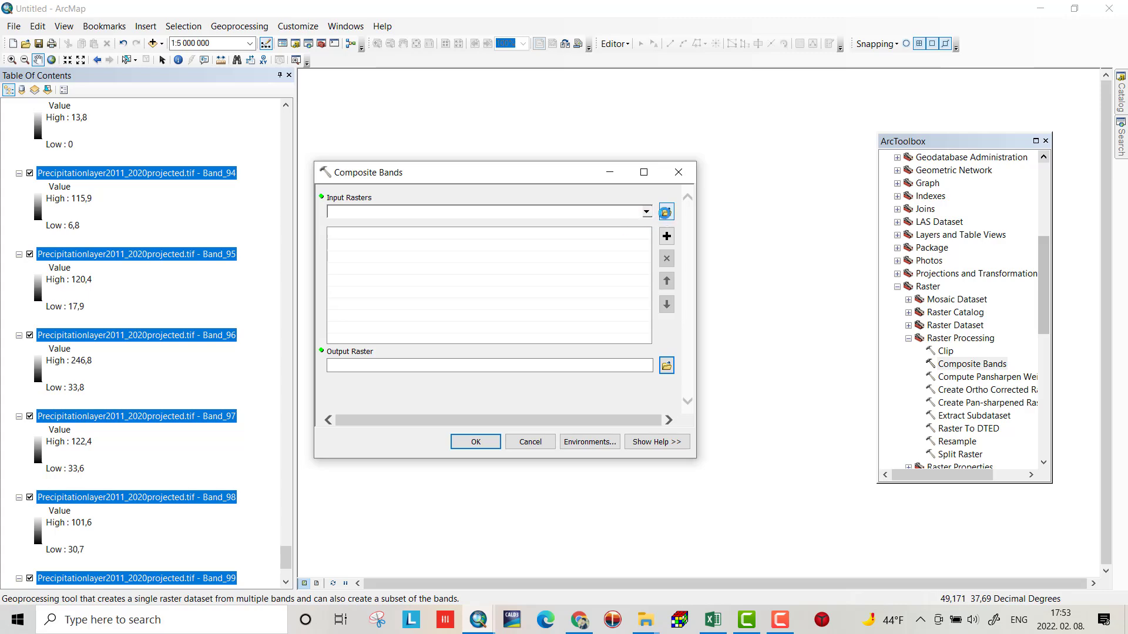
Load all bands of the projected precipitation raster, from Band_1 through the last listed Band_99, as Composite Bands input rasters
click(666, 212)
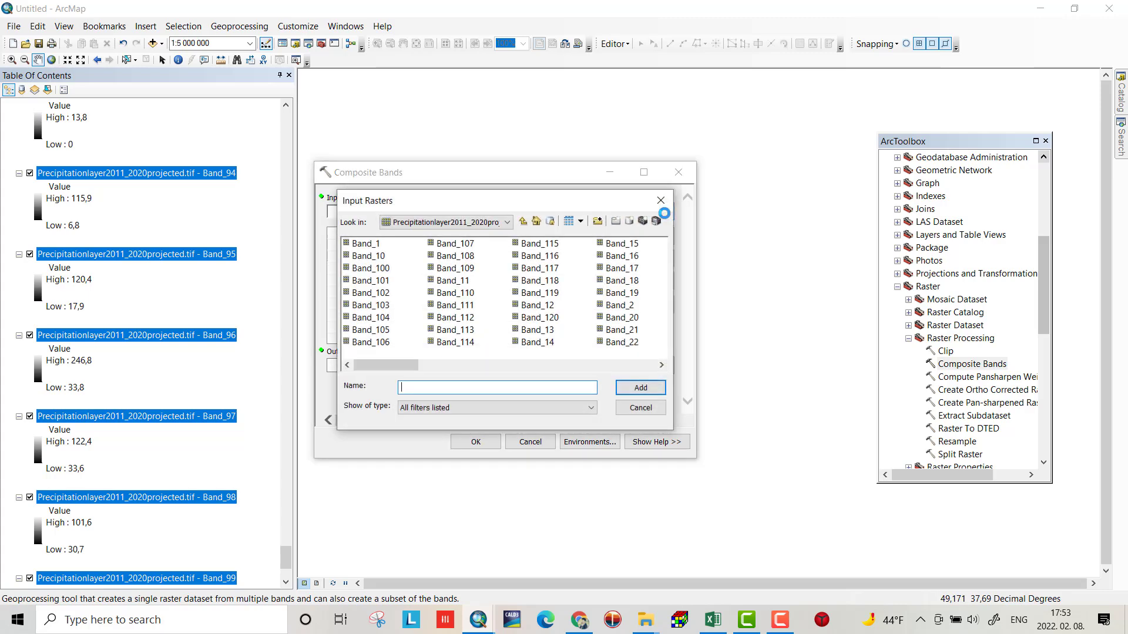
click(379, 246)
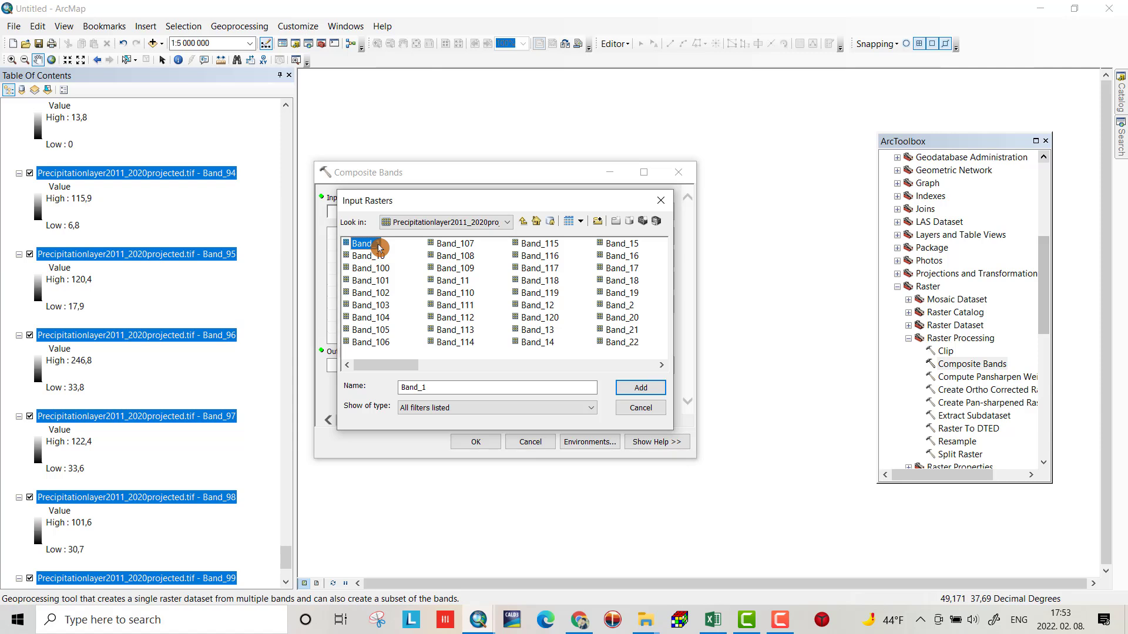
drag(379, 365, 675, 379)
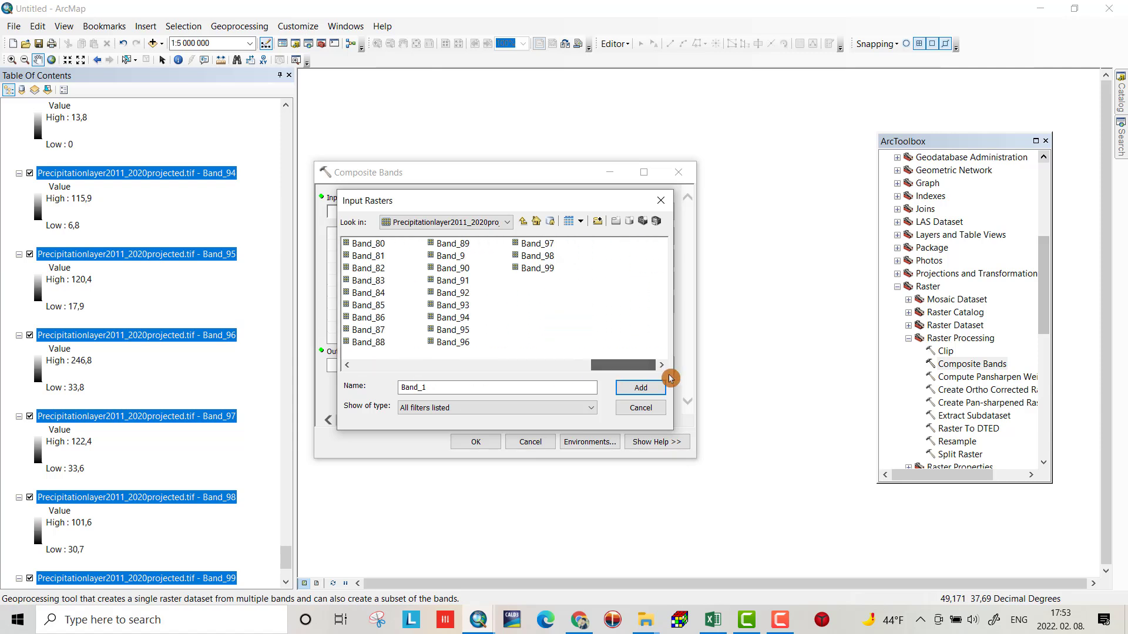
shift+click(539, 269)
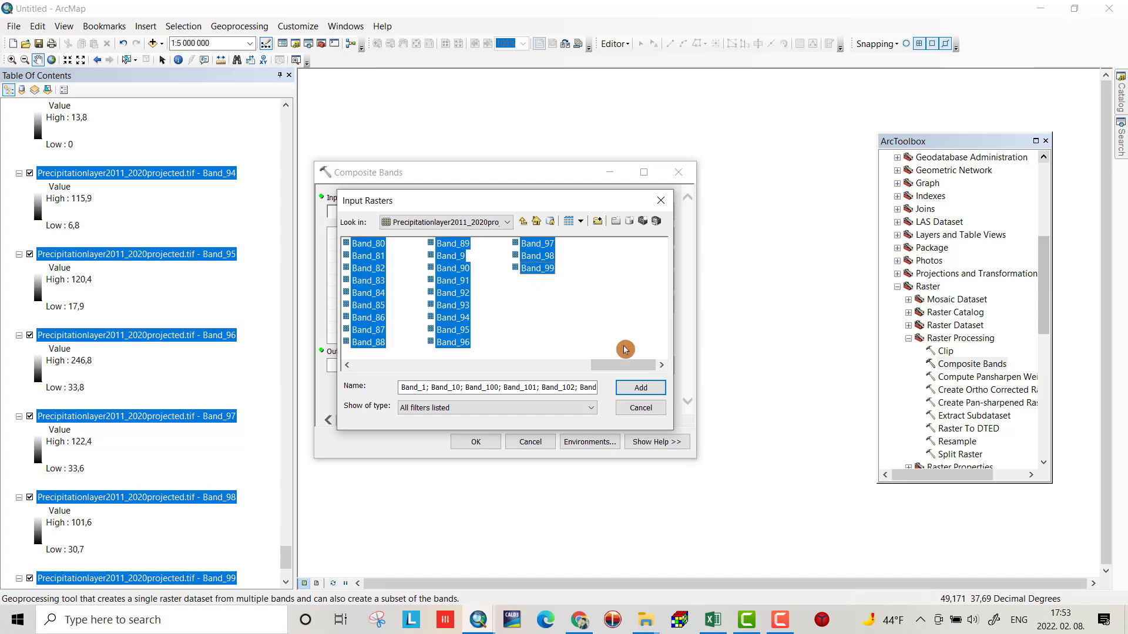
click(640, 387)
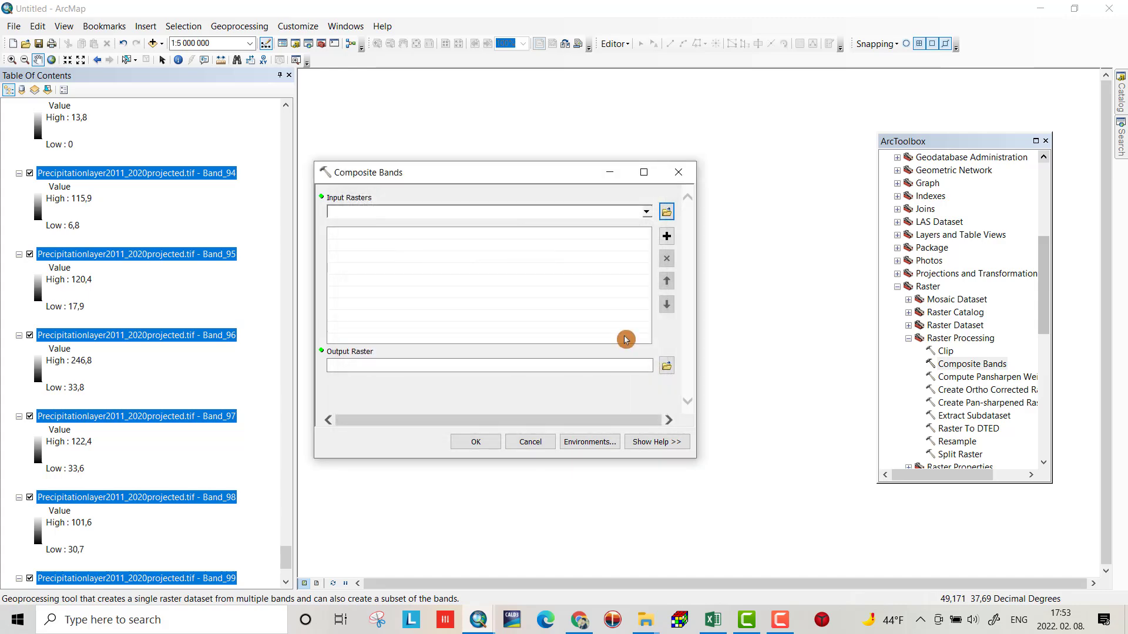
Set the Composite Bands output to Precipitationlayer2011_2020projectedcomposite.tif in the precipitationmap New Folder and run the tool
click(665, 373)
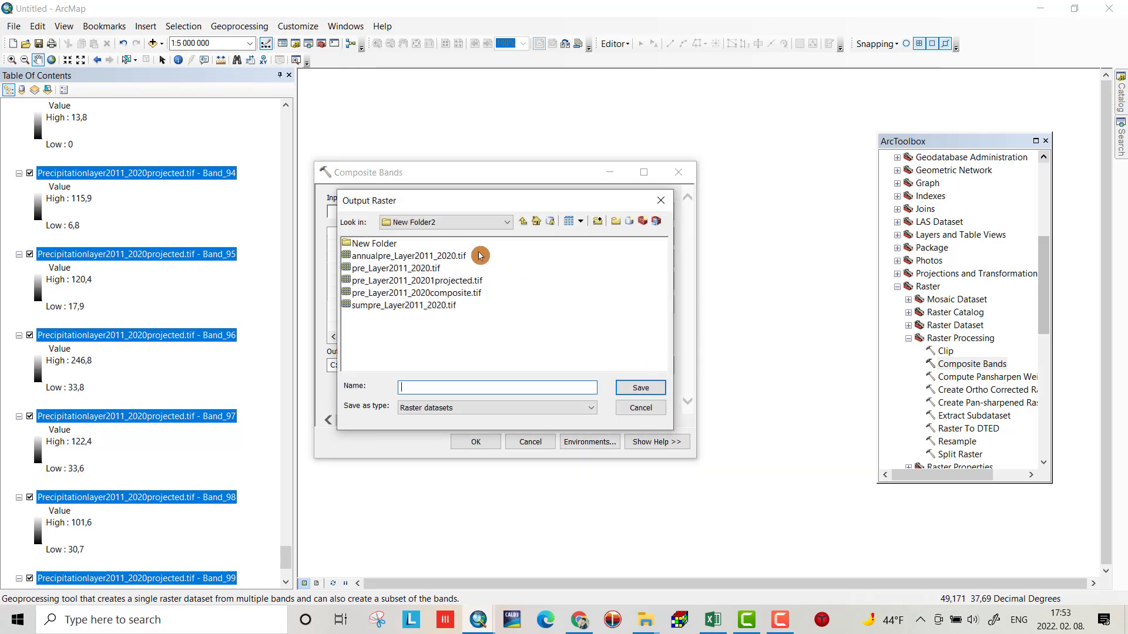
click(506, 222)
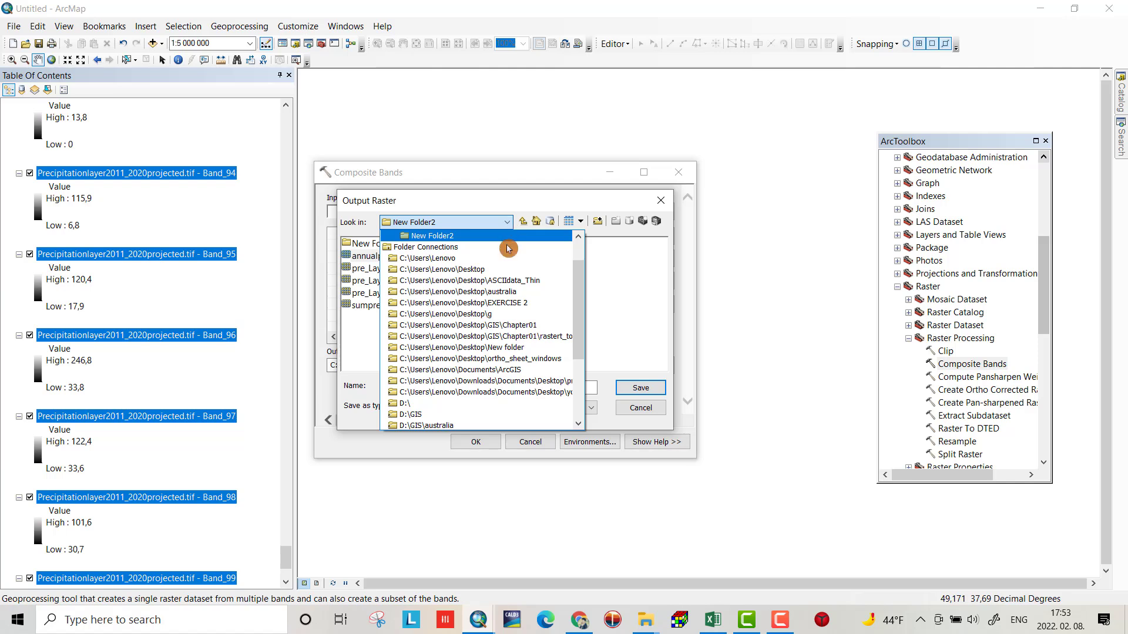
click(536, 381)
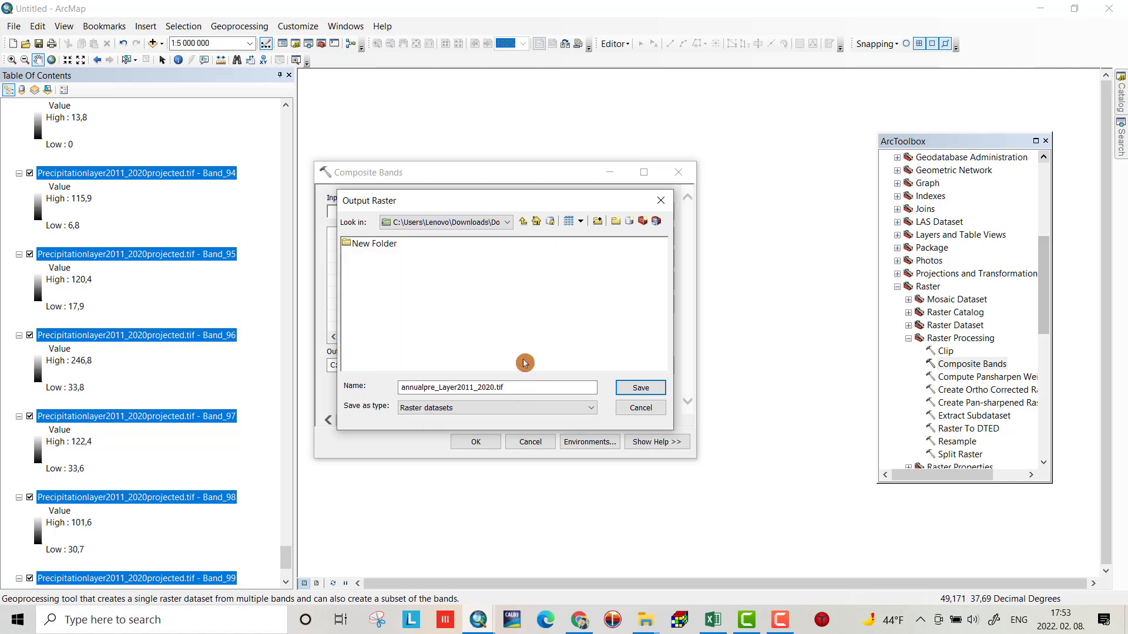
double_click(389, 246)
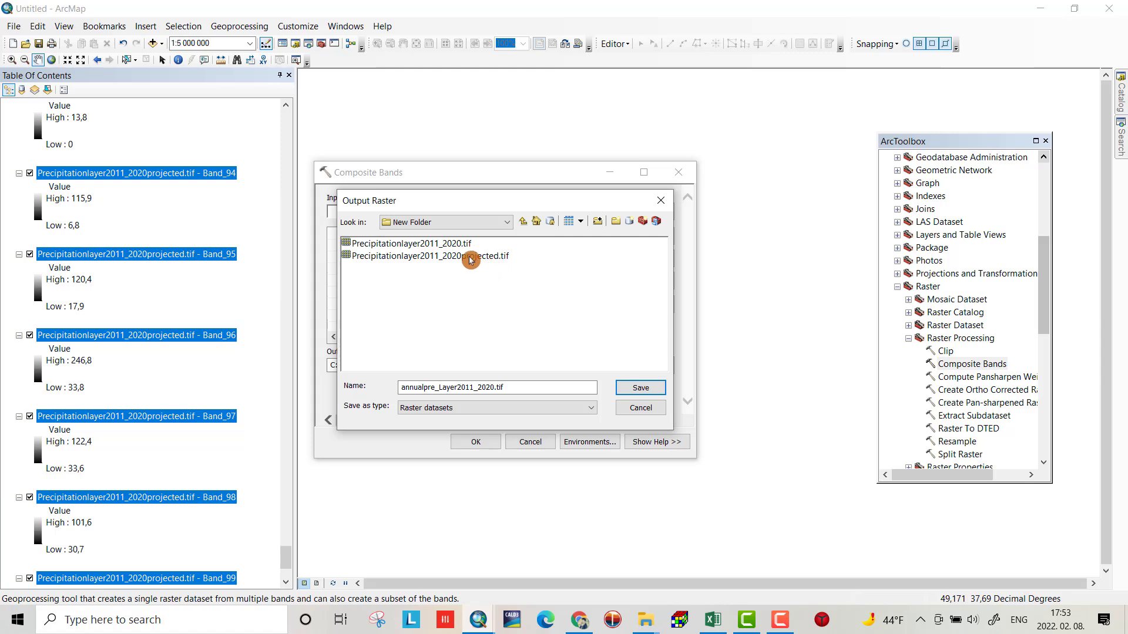
click(470, 259)
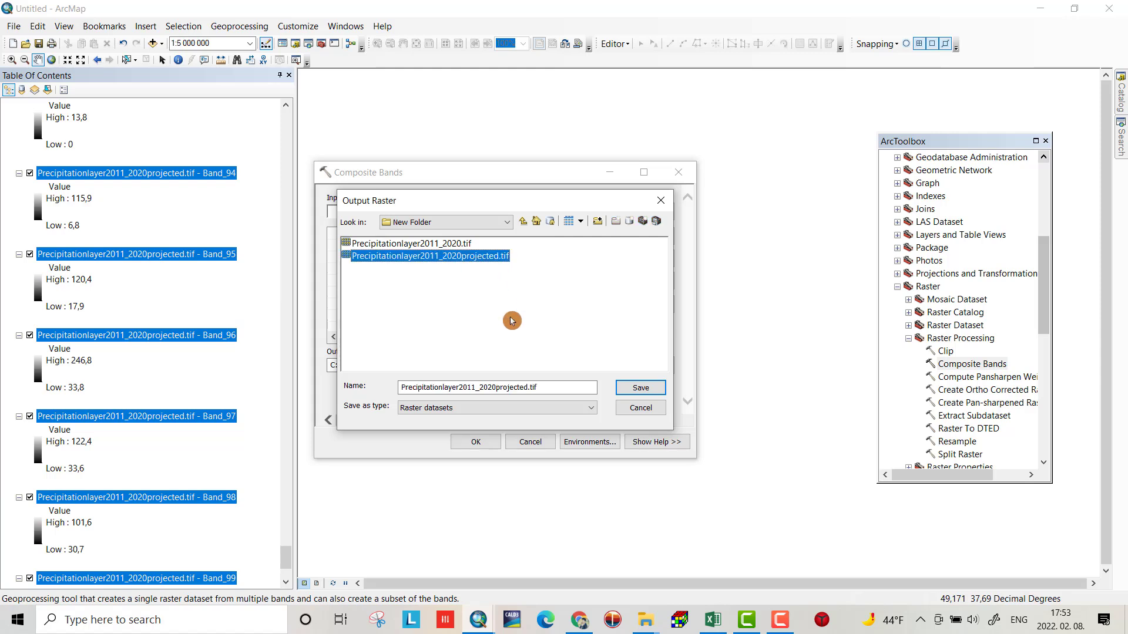
click(530, 389)
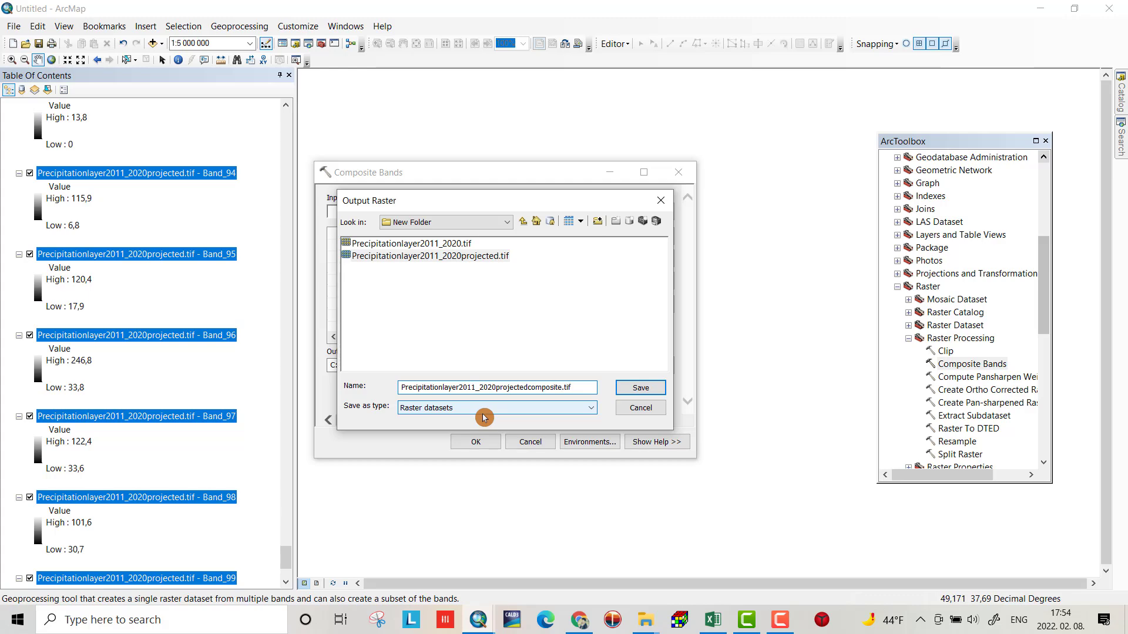
click(640, 388)
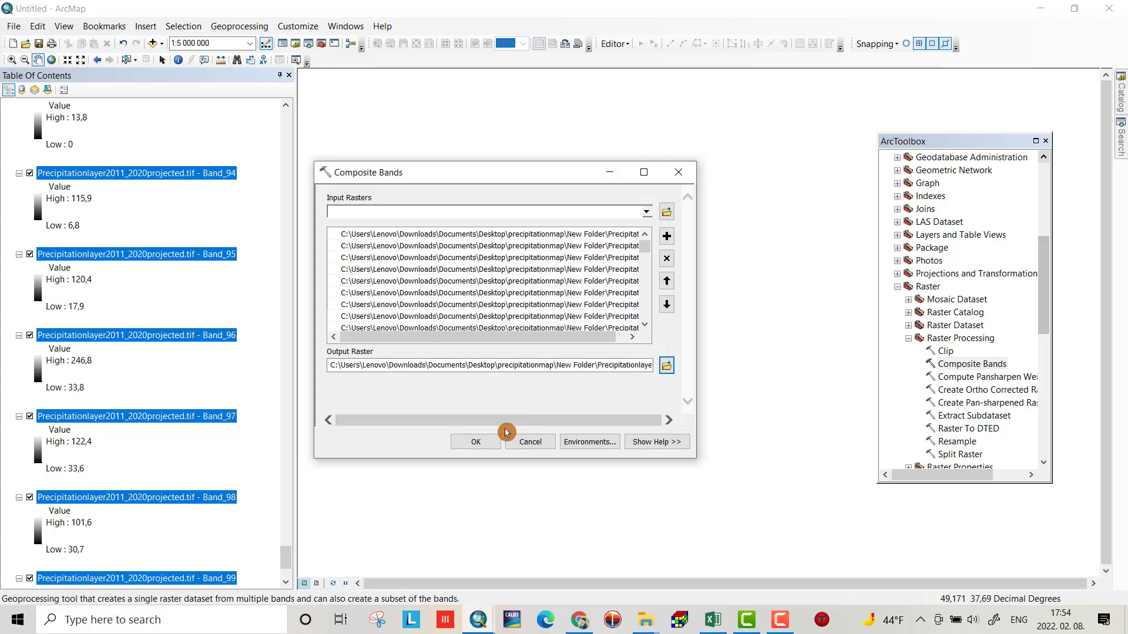
click(477, 442)
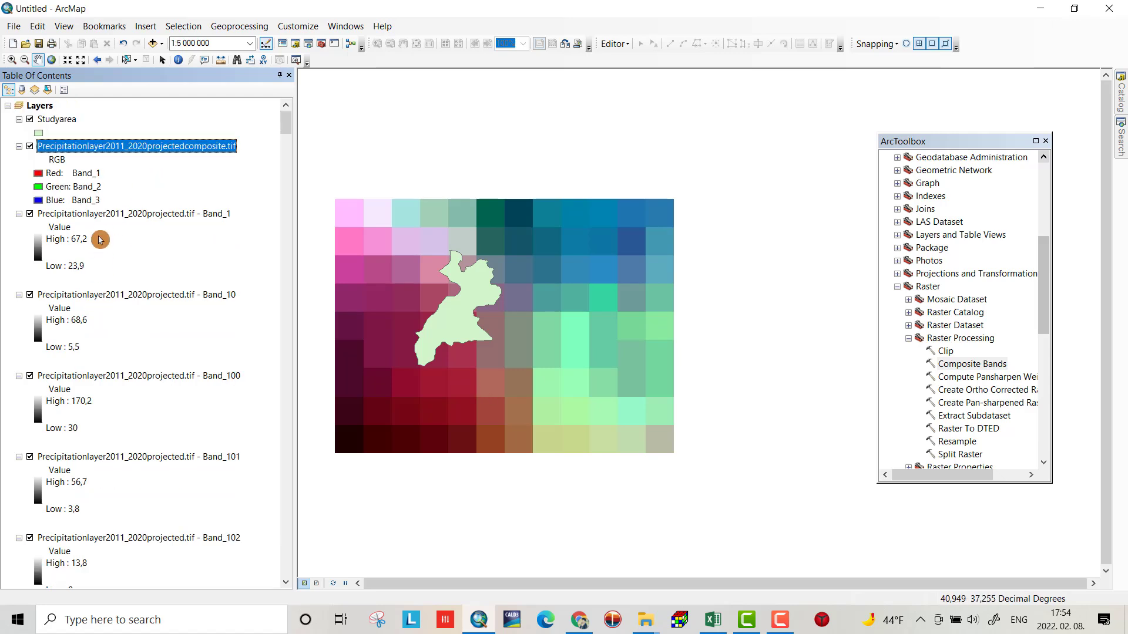
Remove all single-band layers of Precipitationlayer2011_2020projected.tif, from Band_1 through the last listed Band_99, from the map
click(104, 217)
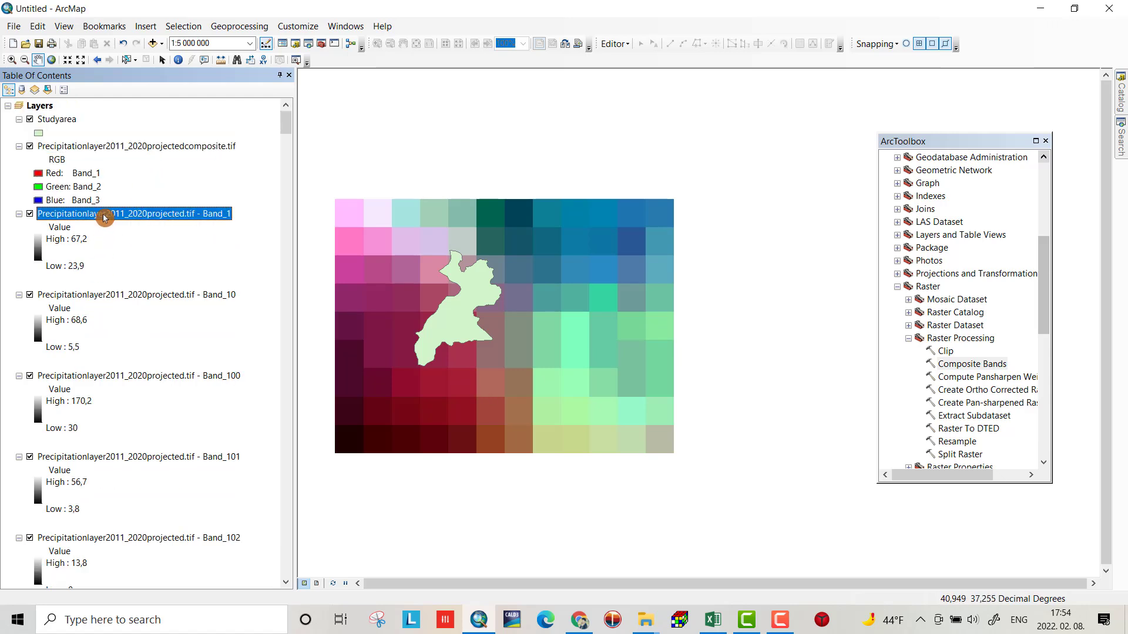
drag(284, 125, 247, 625)
drag(287, 114, 259, 579)
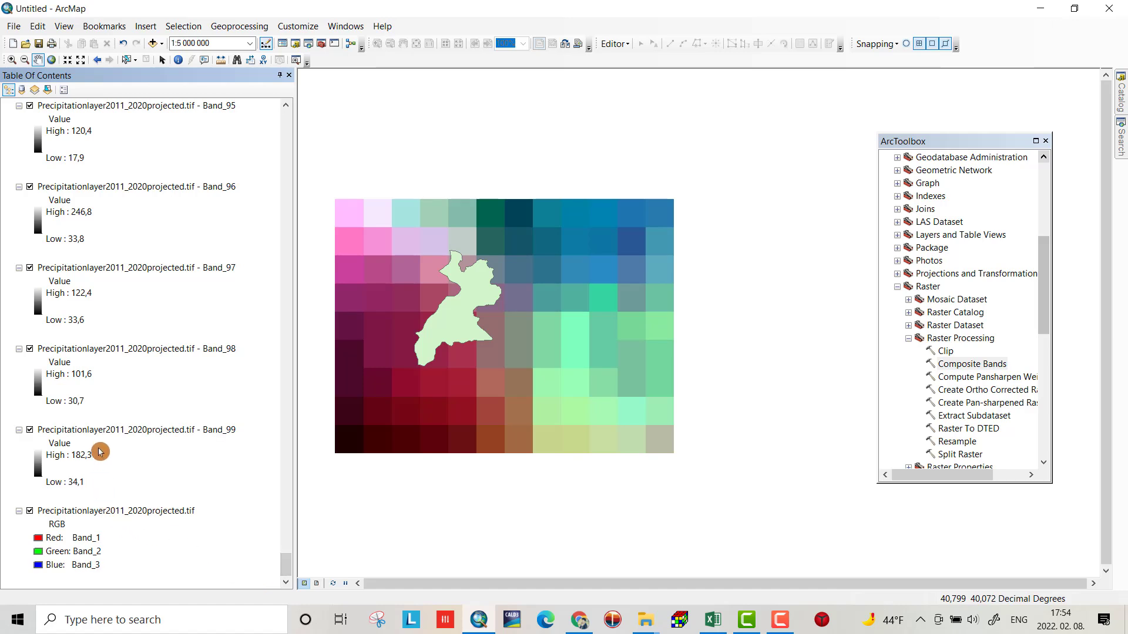
shift+click(102, 432)
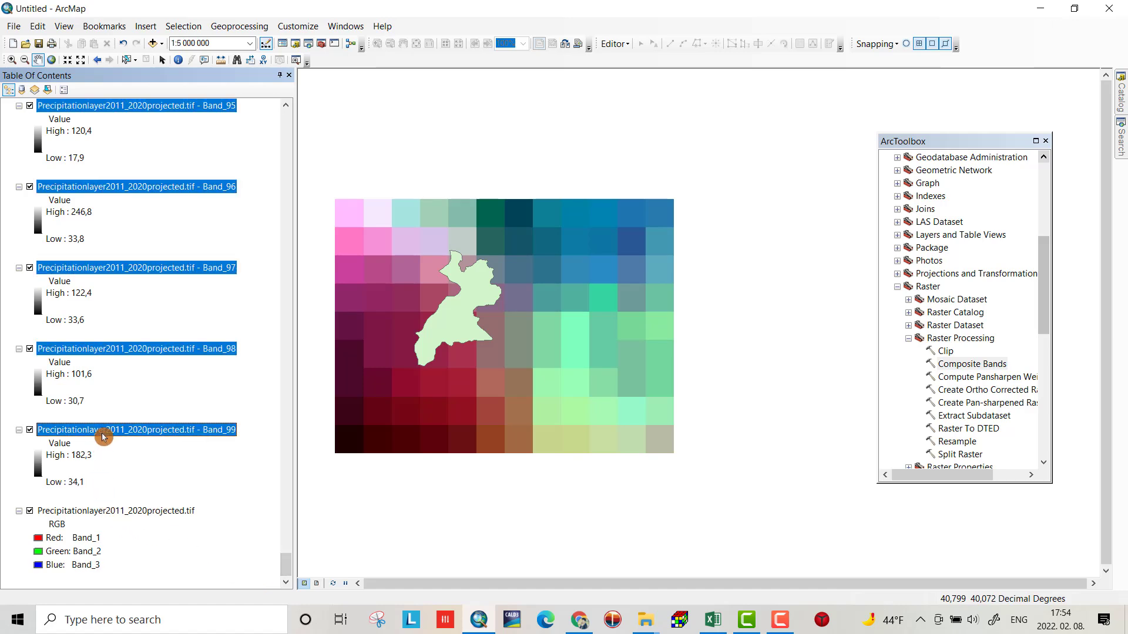
right_click(107, 269)
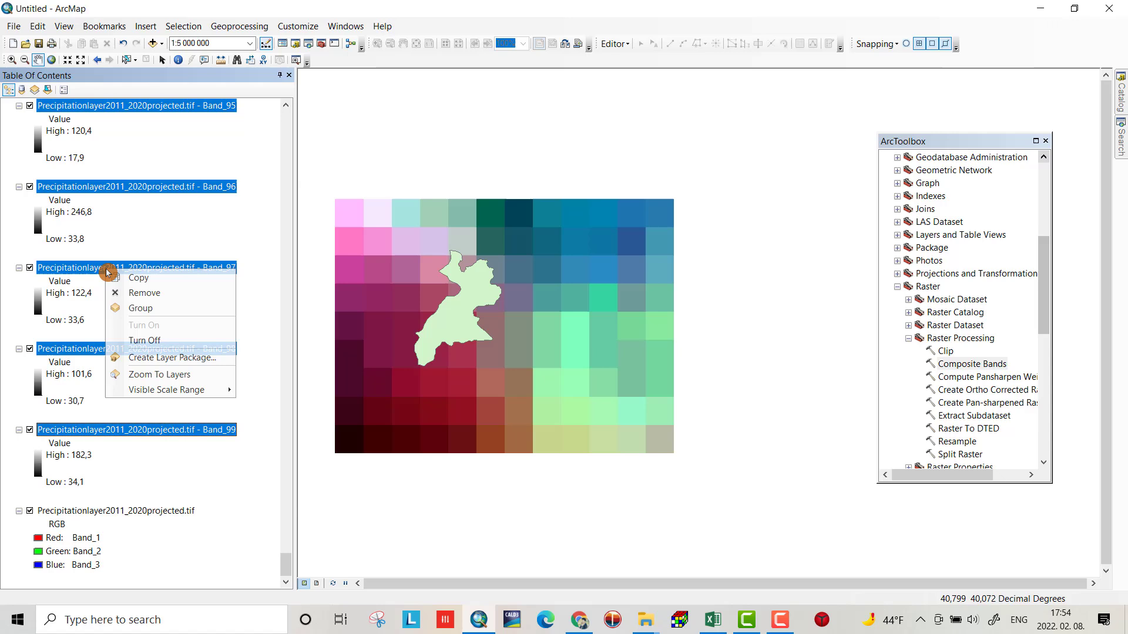
click(133, 292)
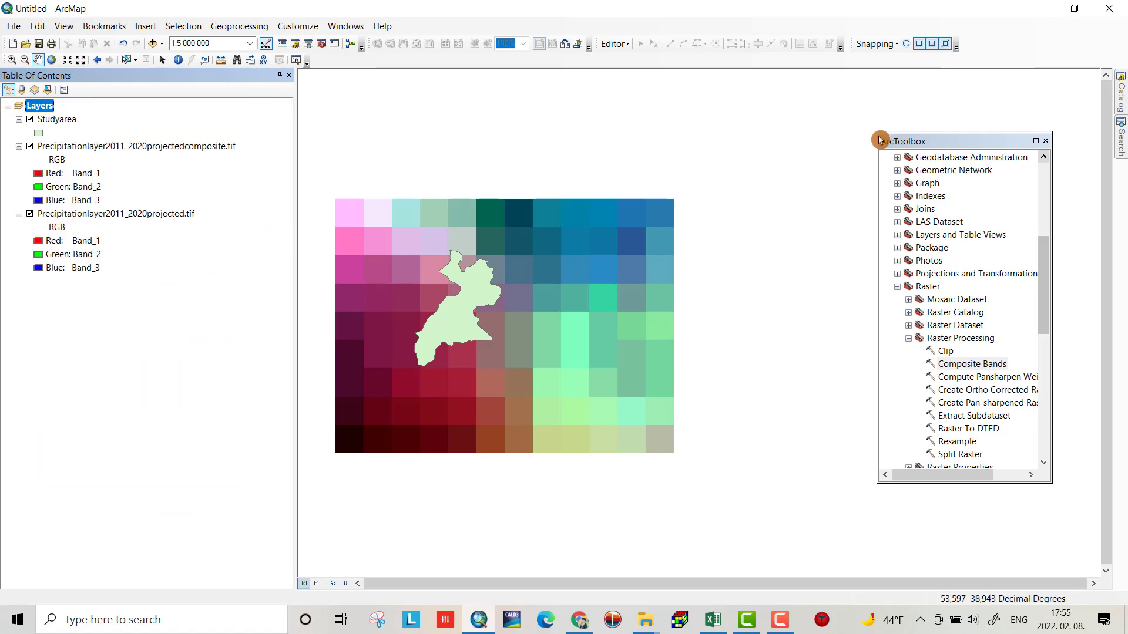
Remove the multiband Precipitationlayer2011_2020projected.tif layer from the map
click(128, 216)
right_click(128, 216)
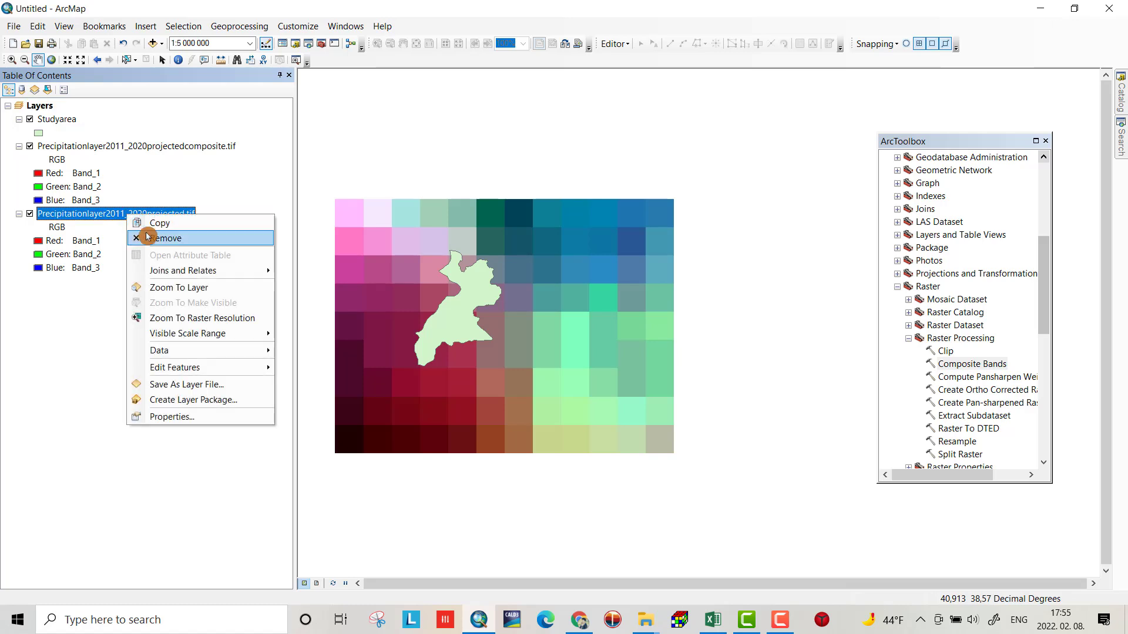
click(176, 234)
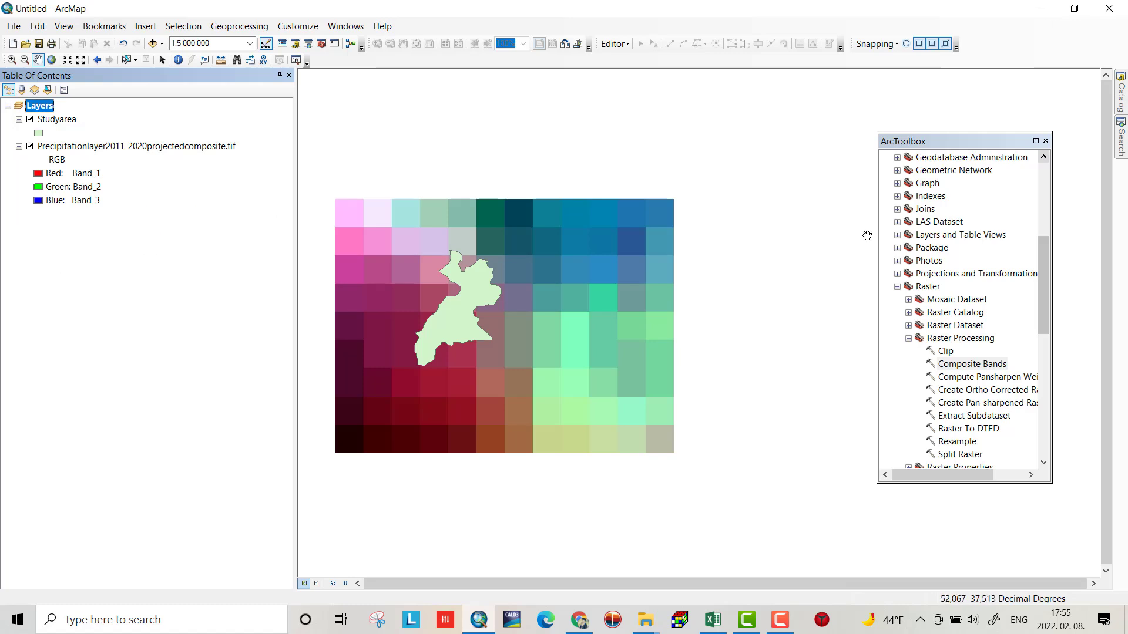
Open Cell Statistics from the Local toolset of Spatial Analyst and add Precipitationlayer2011_2020projectedcomposite.tif as the input raster
click(886, 378)
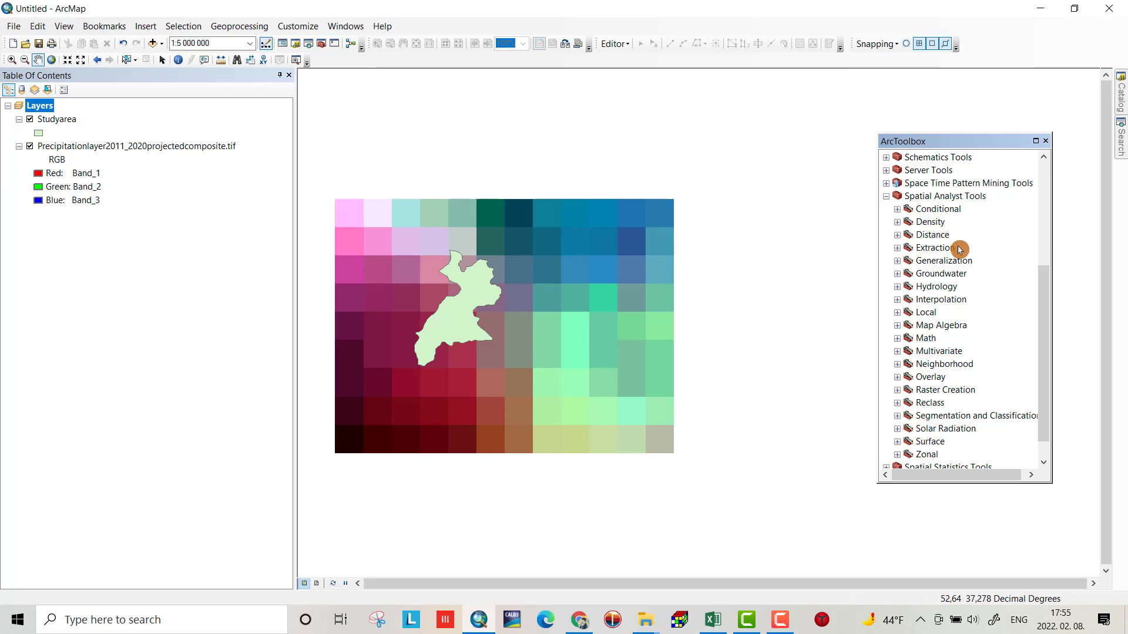
click(898, 312)
double_click(953, 325)
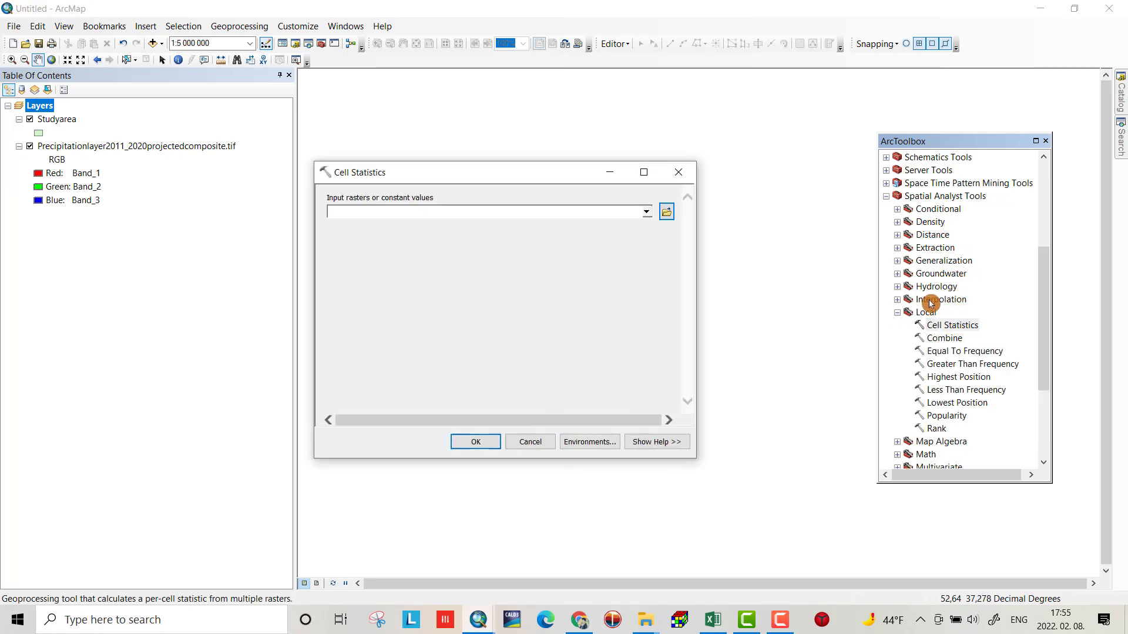
click(663, 214)
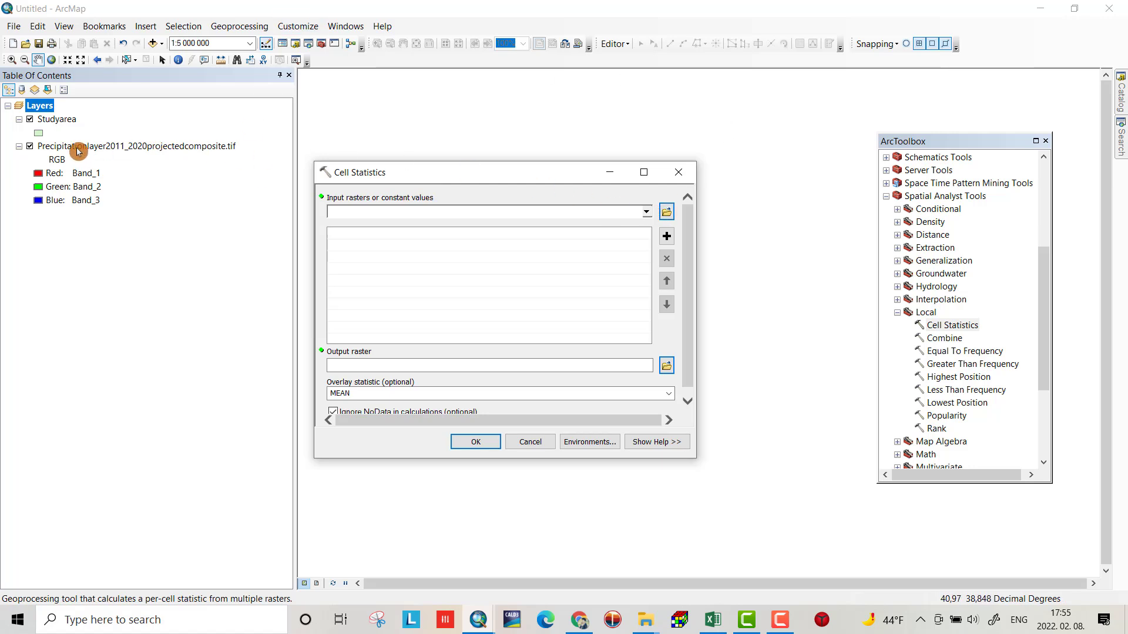
drag(78, 151, 390, 232)
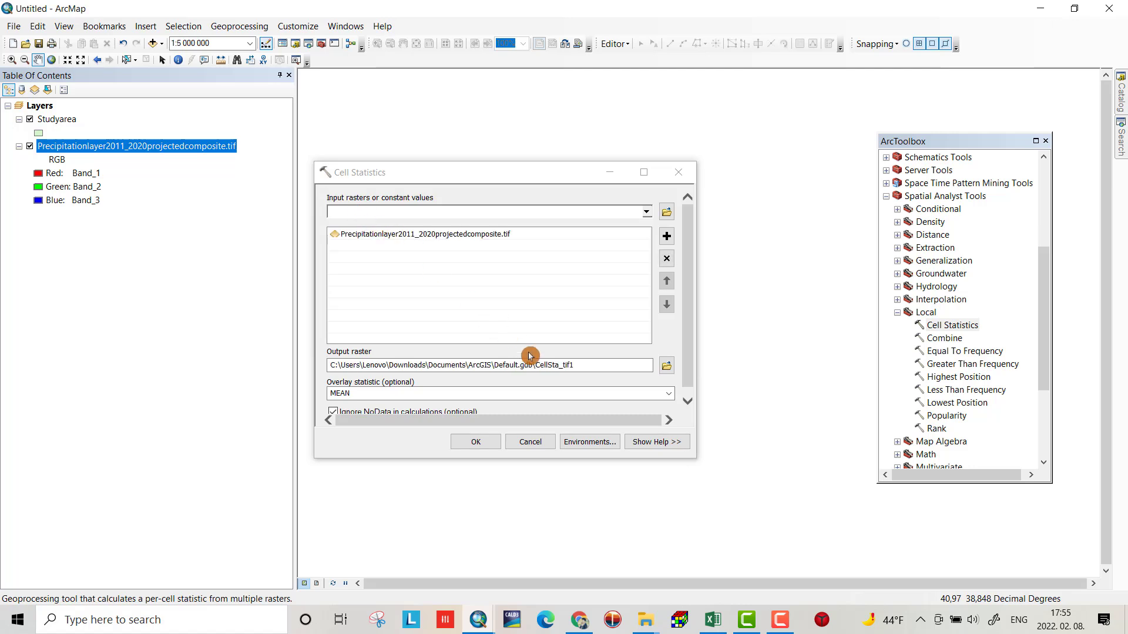
Set the overlay statistic of Cell Statistics to SUM
drag(690, 283, 692, 389)
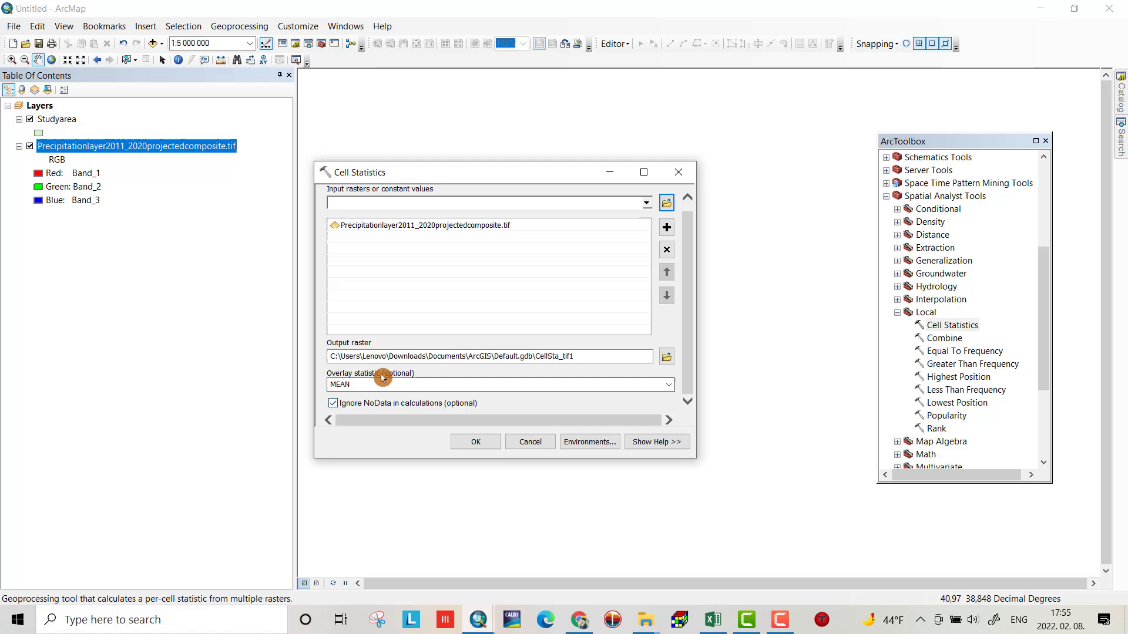
click(668, 386)
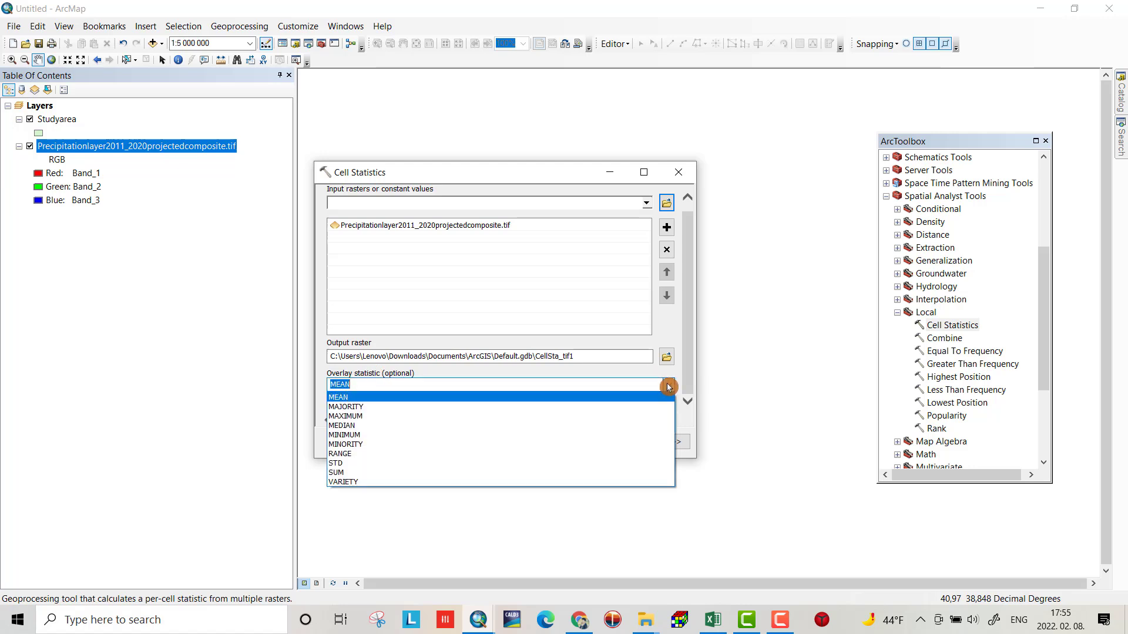
click(346, 473)
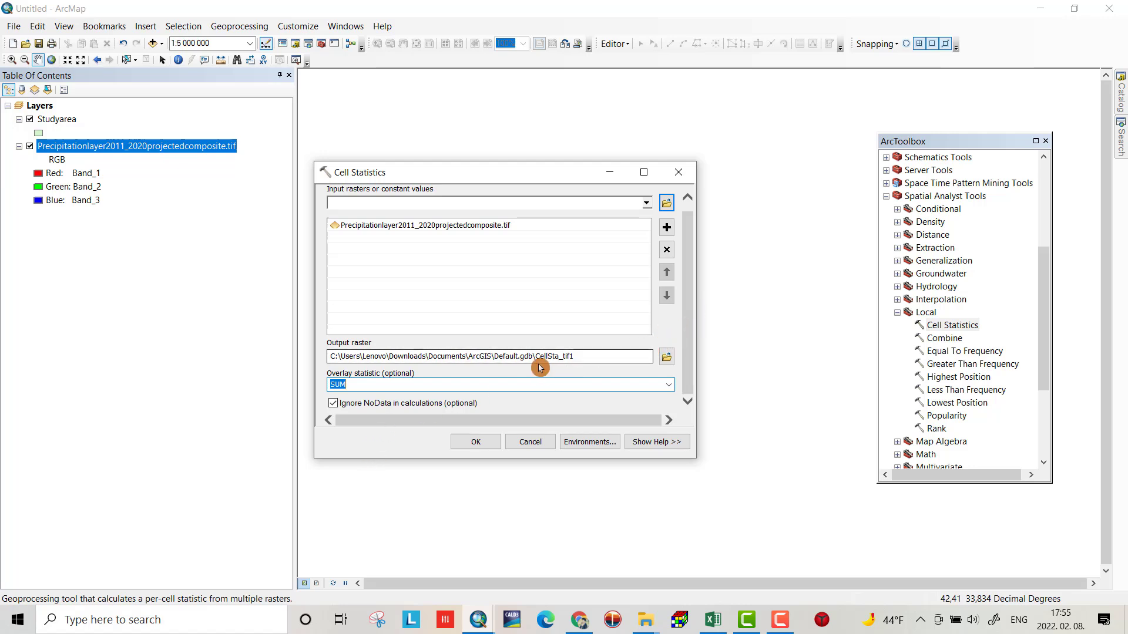
Name the Cell Statistics output Sum_Precipitationlayer2011_2020.tif in New Folder and run the tool
click(667, 357)
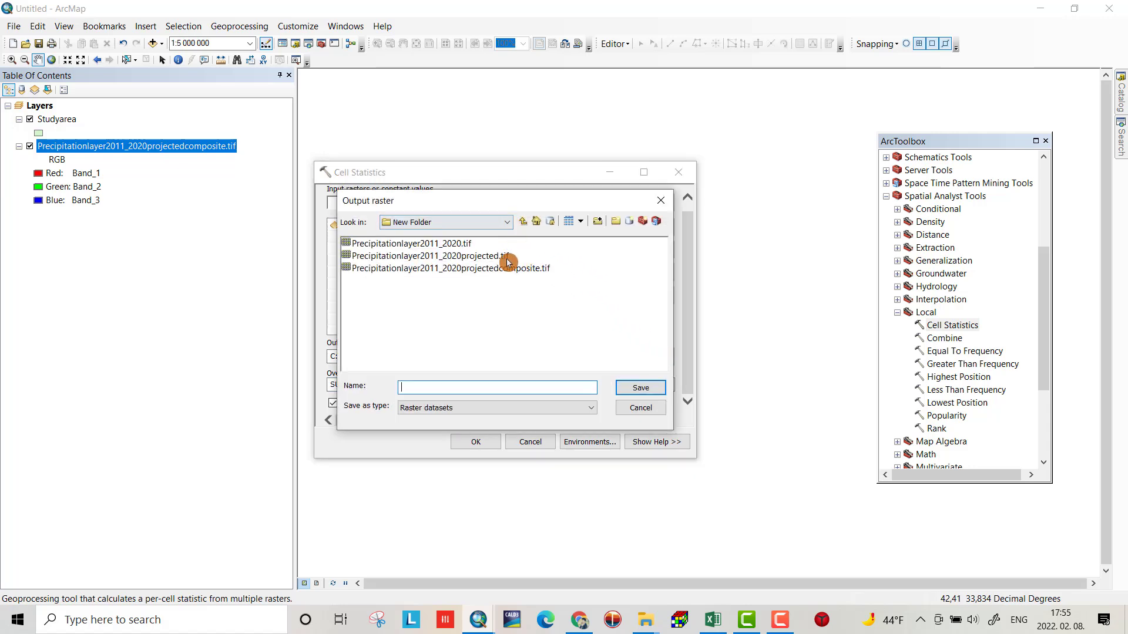
click(430, 249)
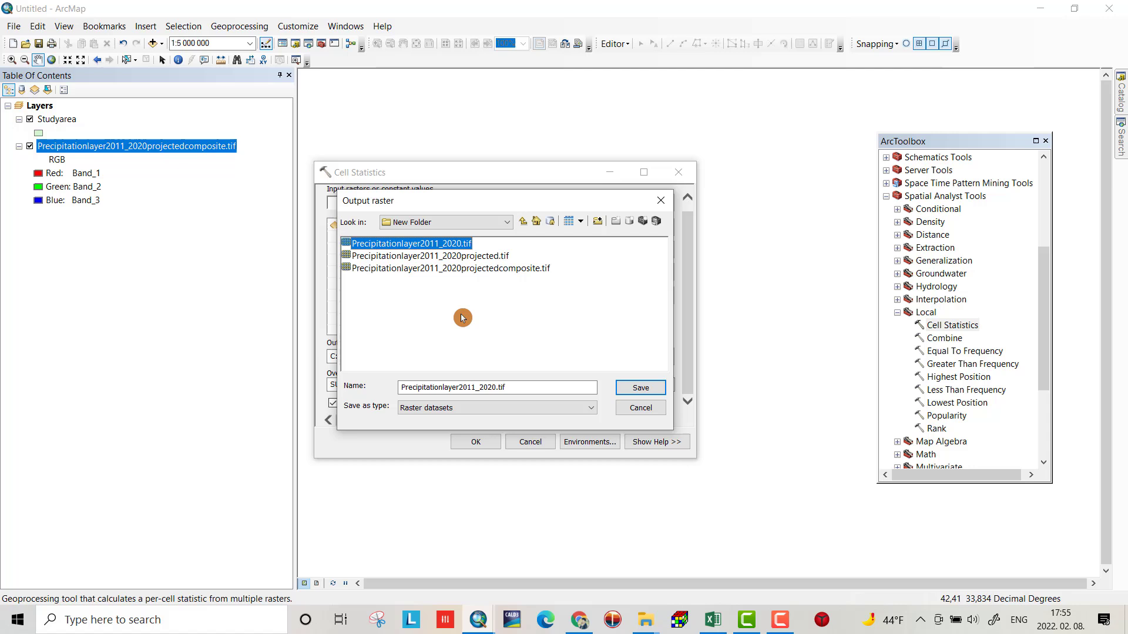
click(404, 388)
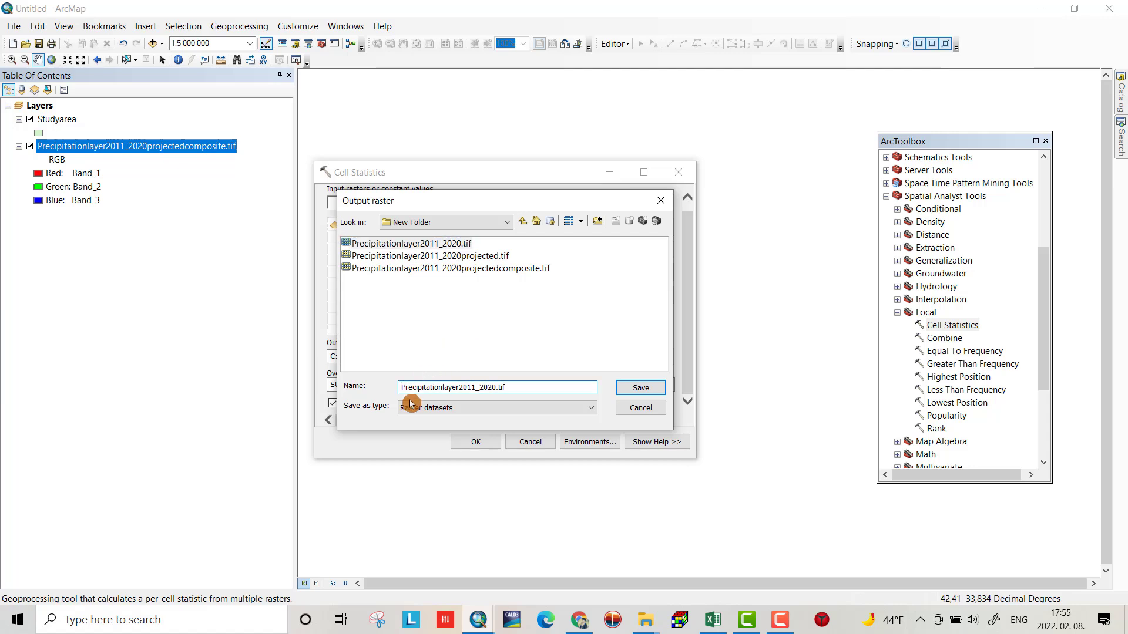
text(Sum_)
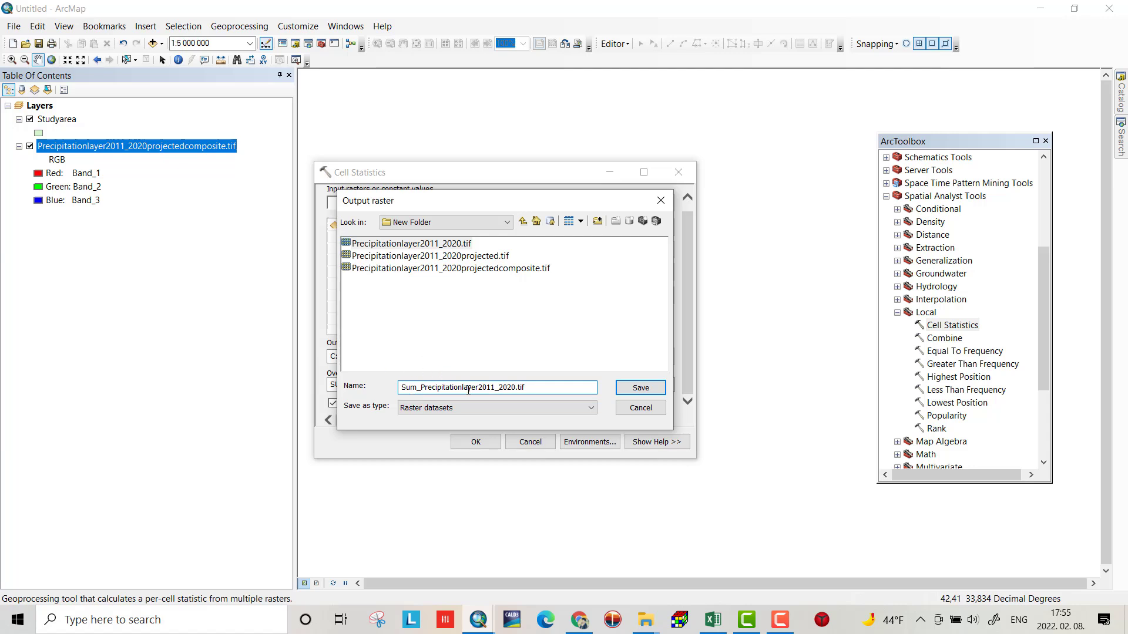
click(639, 389)
click(477, 442)
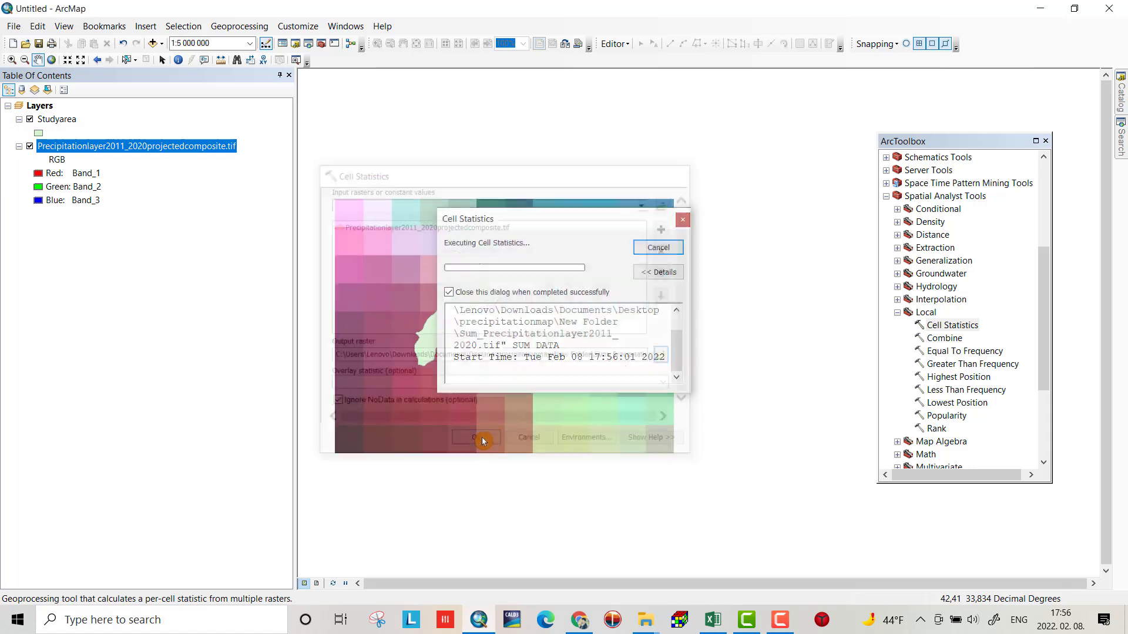
Open the Raster Calculator from the Map Algebra toolset and enter the expression "Sum_Precipitationlayer2011_2020.tif"/10
click(897, 312)
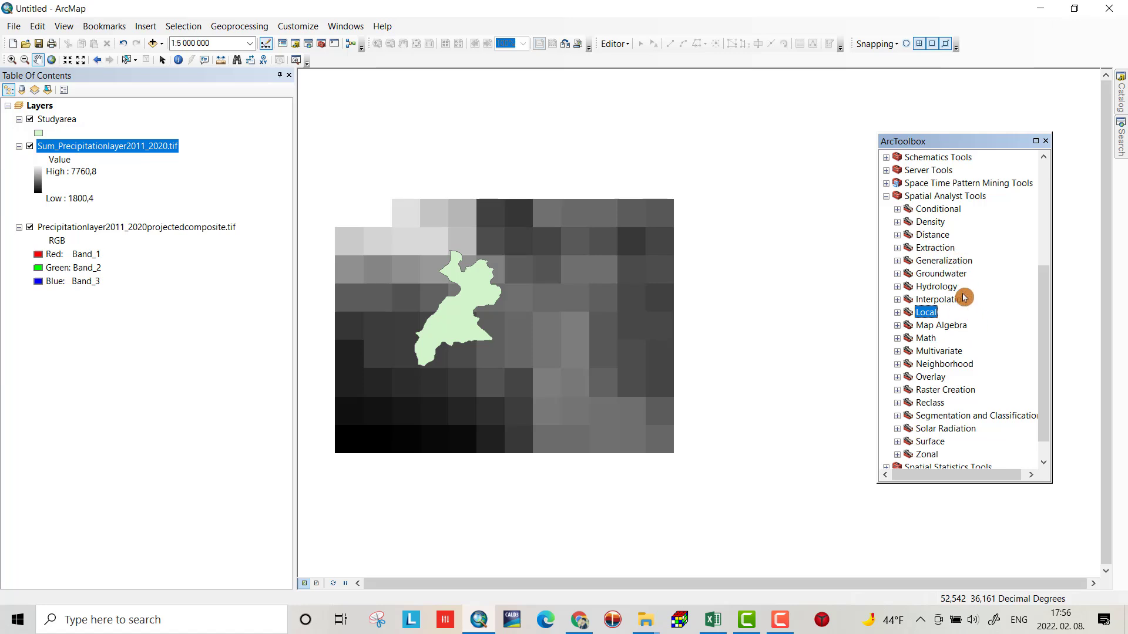
double_click(923, 328)
double_click(927, 337)
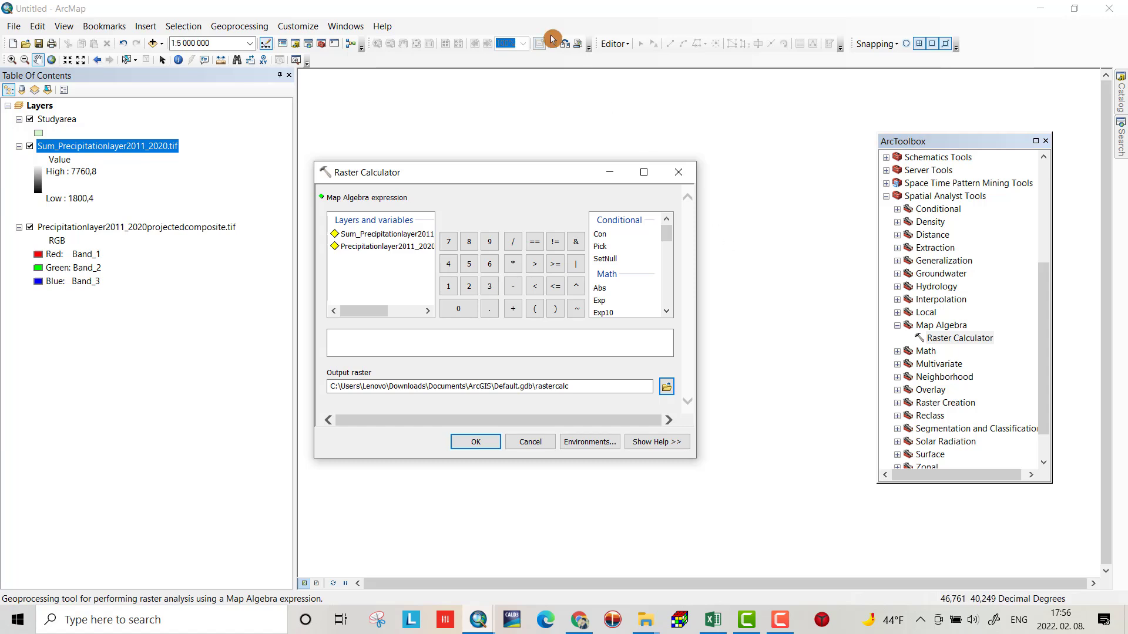
double_click(386, 235)
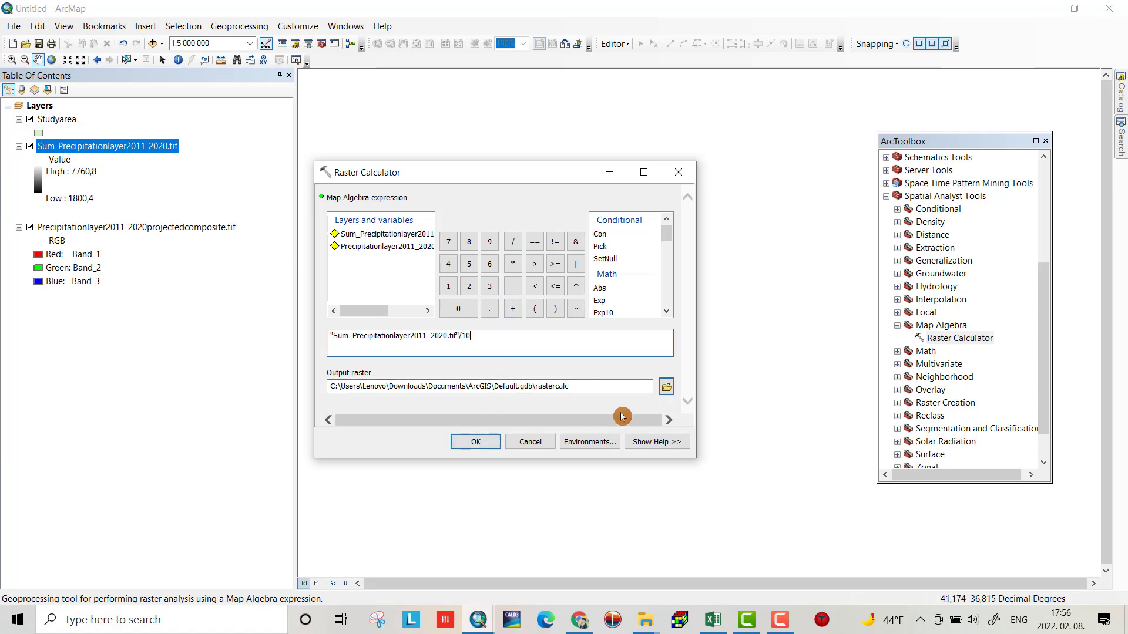
Name the Raster Calculator output annual_Precipitationlayer2011_2020.tif in New Folder and run the calculation
click(666, 388)
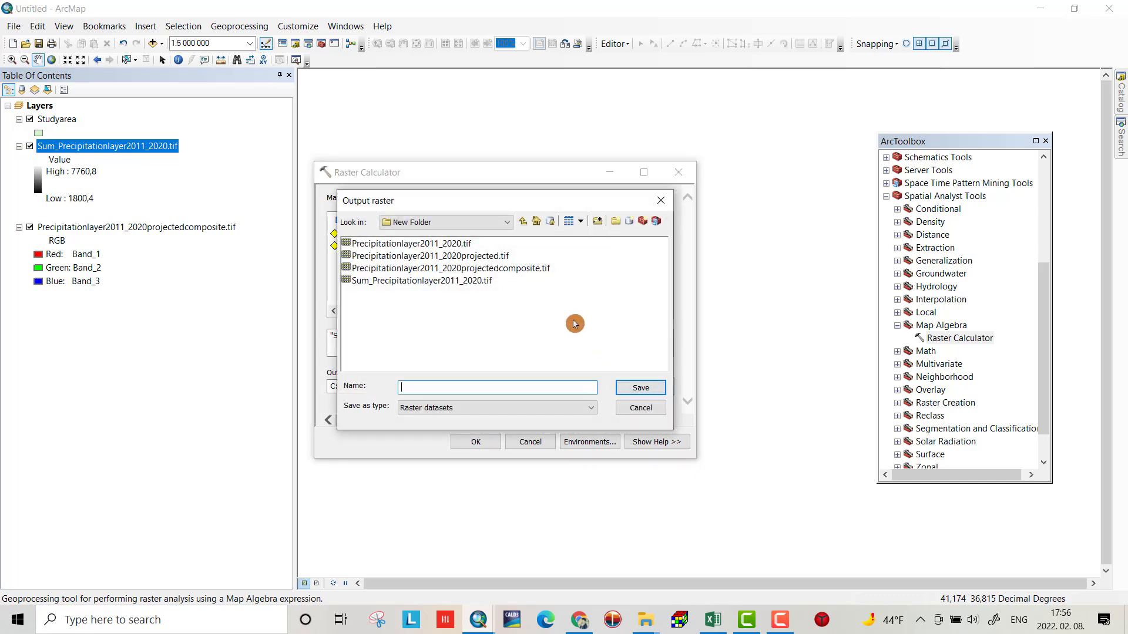
click(427, 283)
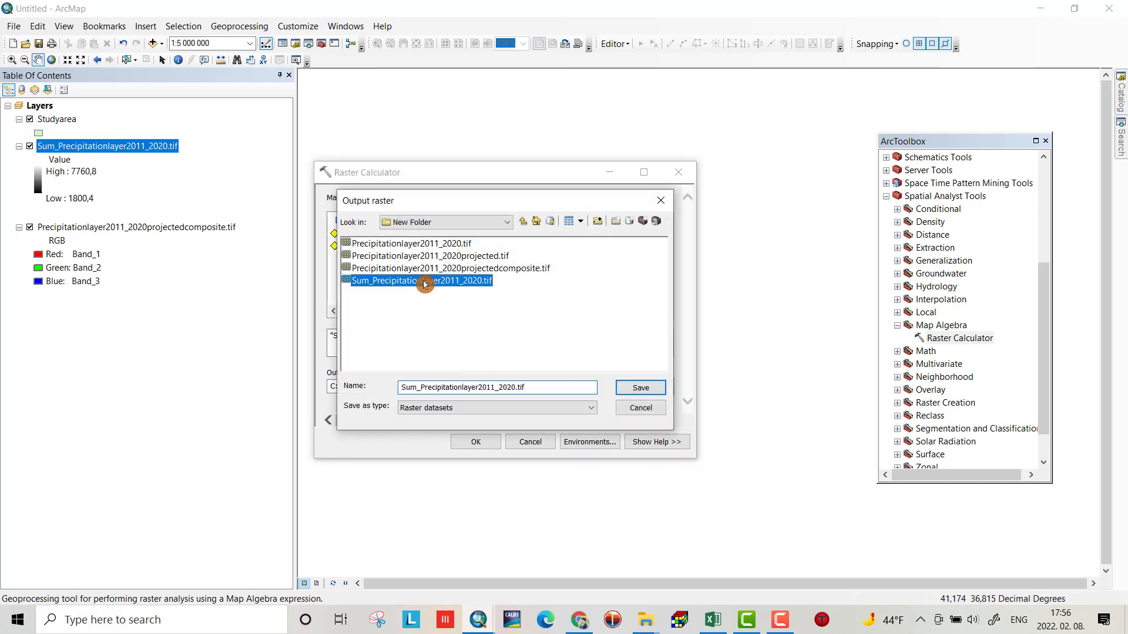
click(417, 388)
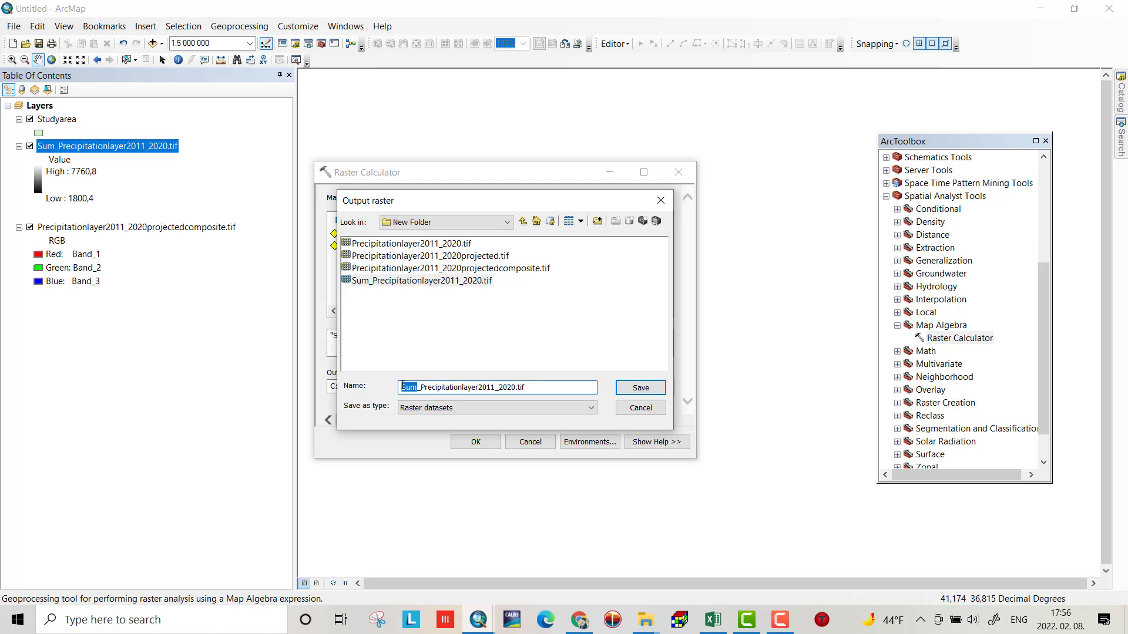
text(annua)
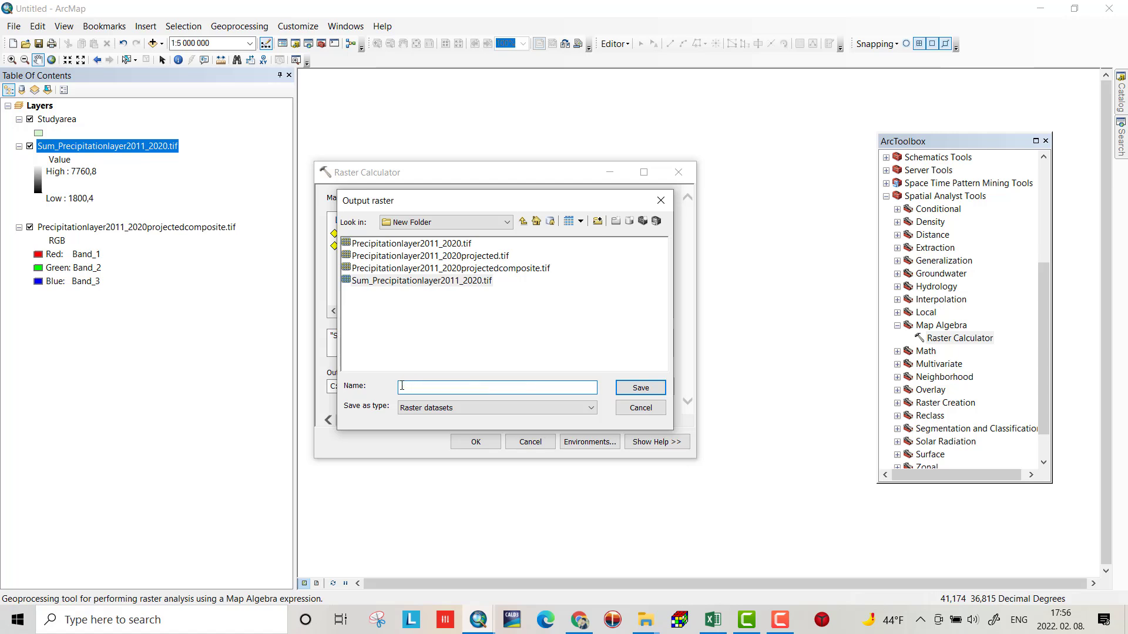
text(l)
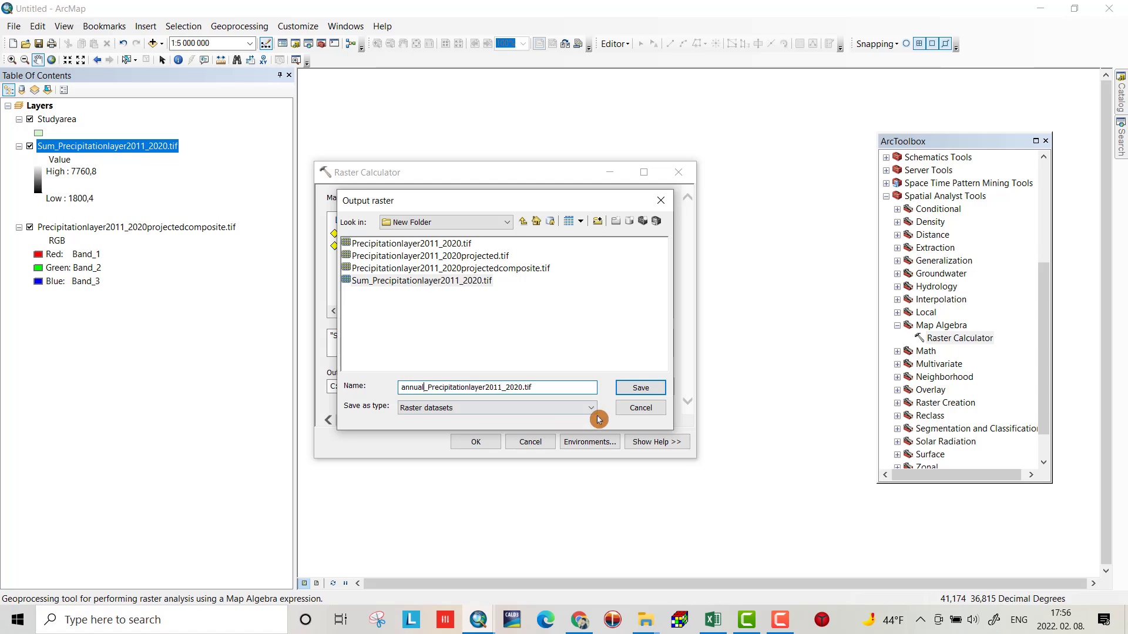
click(635, 389)
click(492, 442)
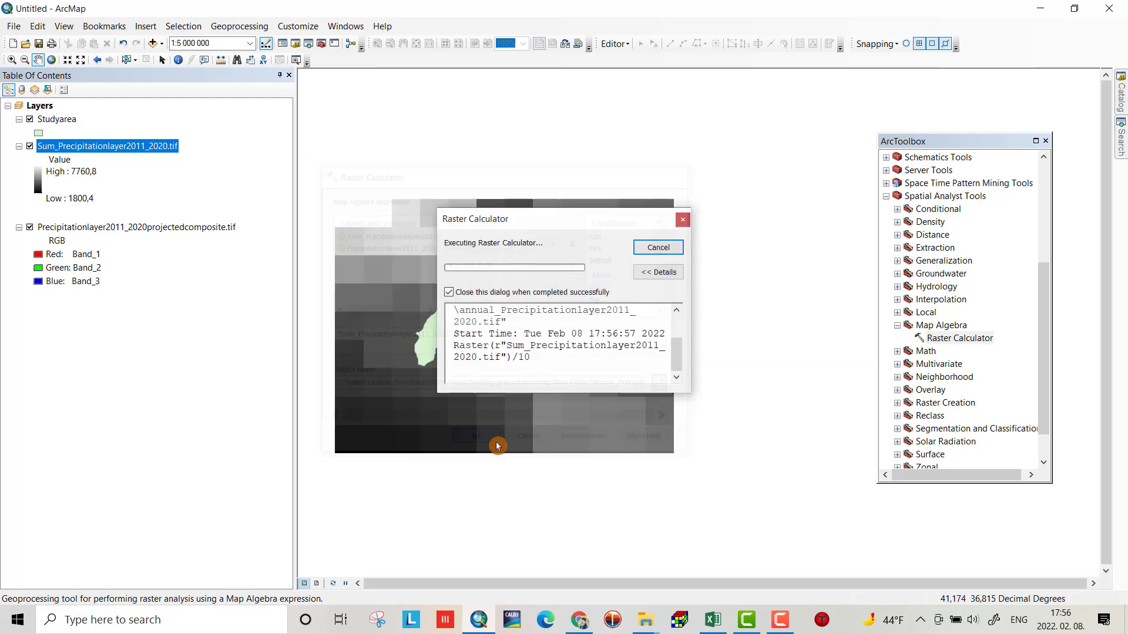
Remove the Sum_Precipitationlayer2011_2020.tif layer from the map
click(68, 229)
right_click(68, 233)
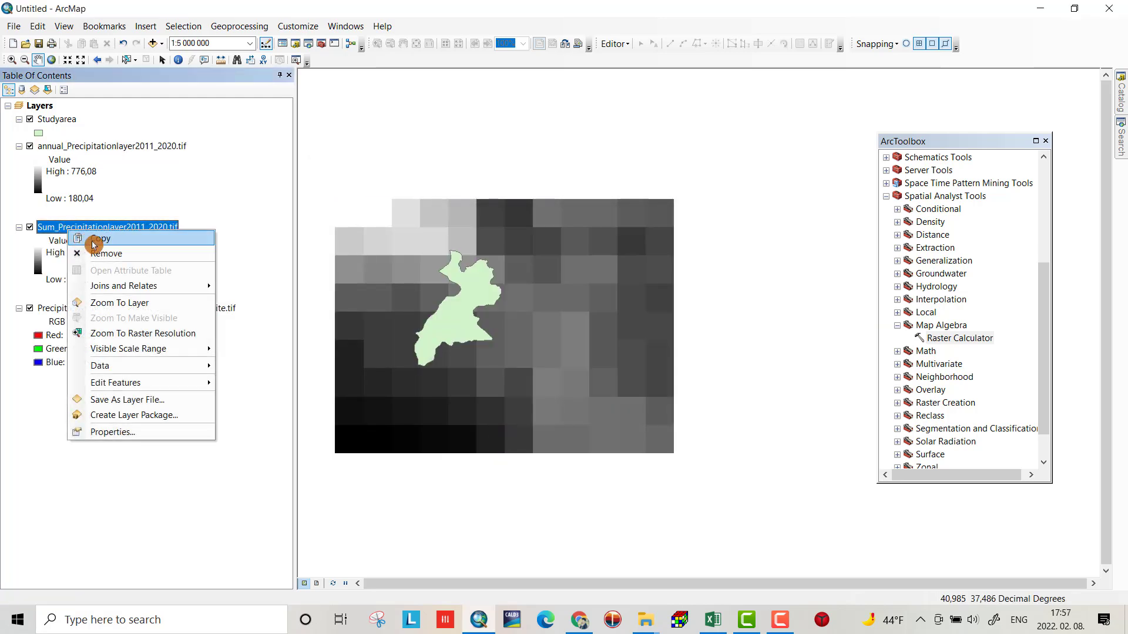
click(104, 252)
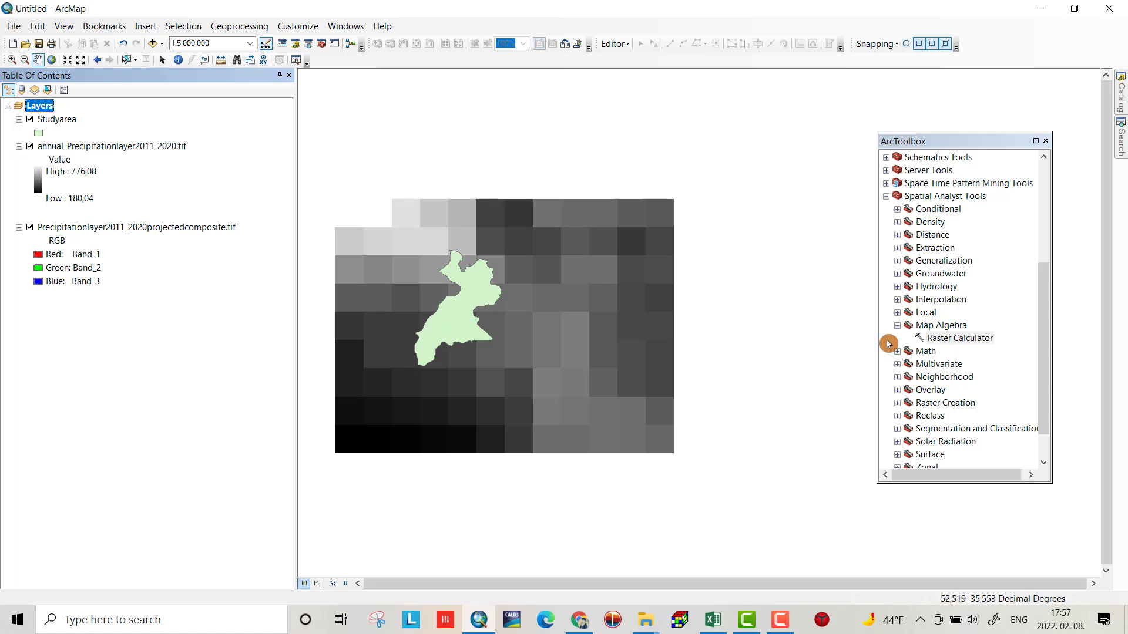
Open Raster to Point from the From Raster toolset of Conversion Tools and set annual_Precipitationlayer2011_2020.tif as the input raster
click(897, 325)
click(887, 197)
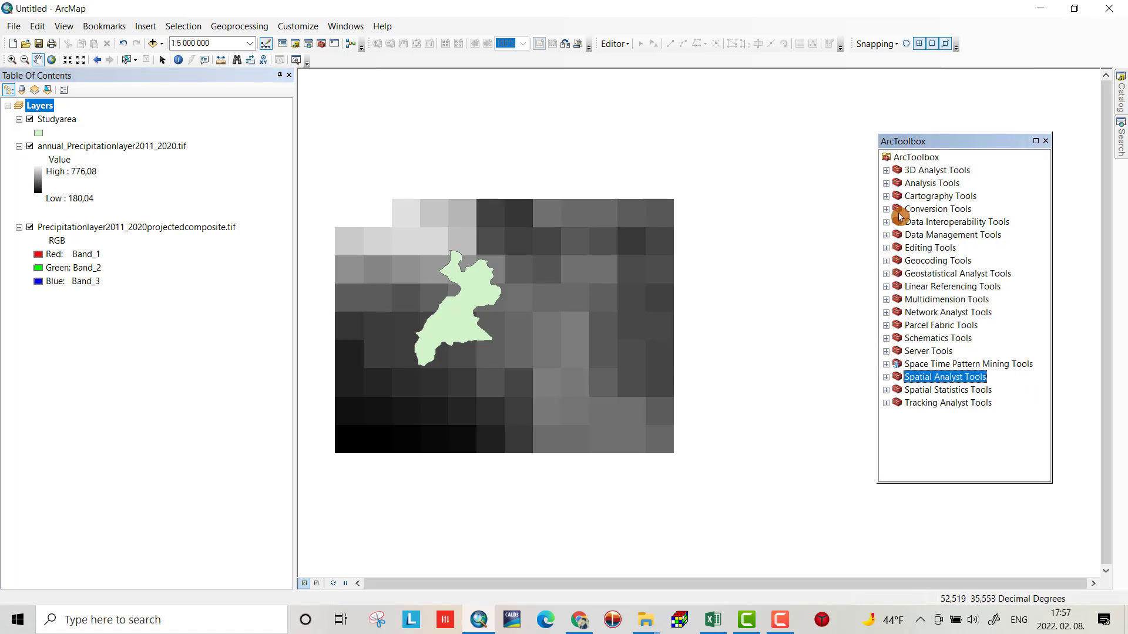
click(887, 210)
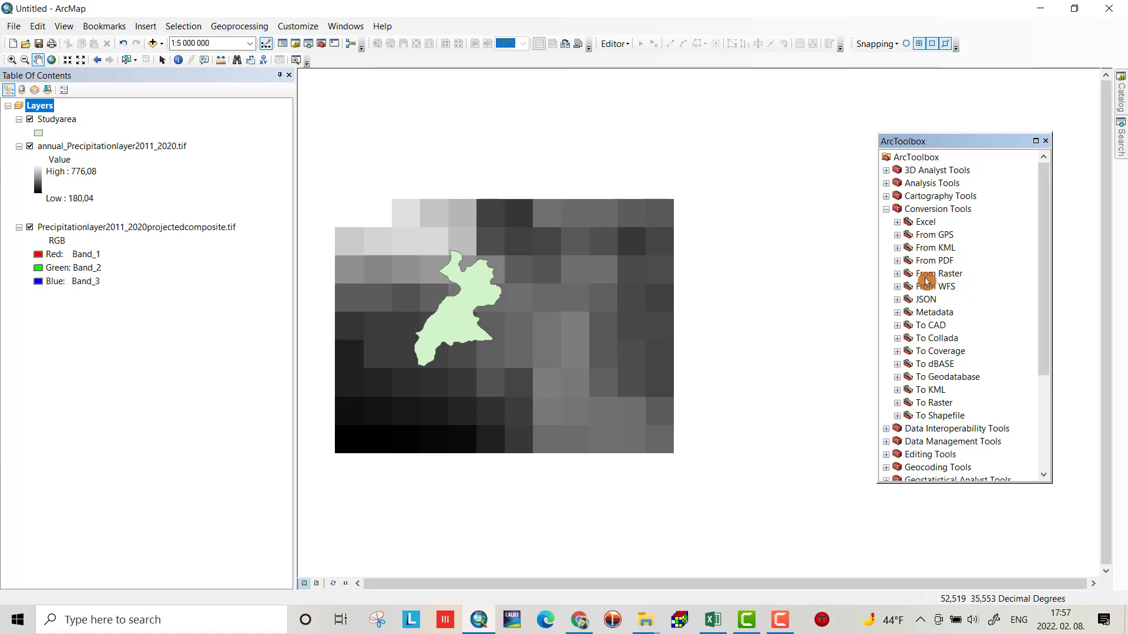
click(897, 275)
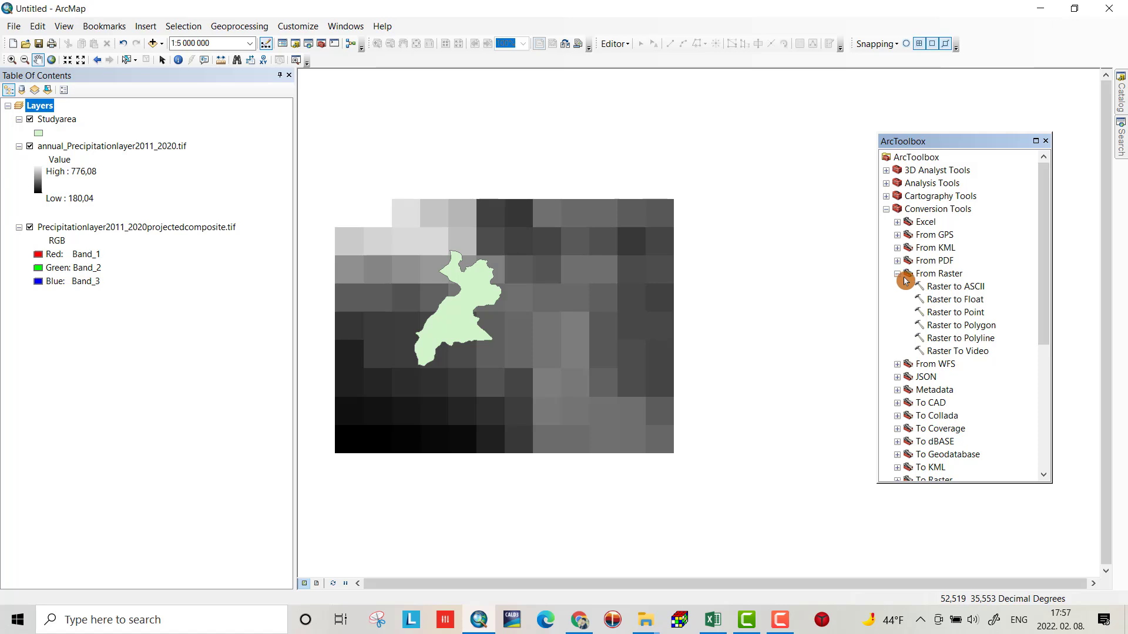
double_click(939, 314)
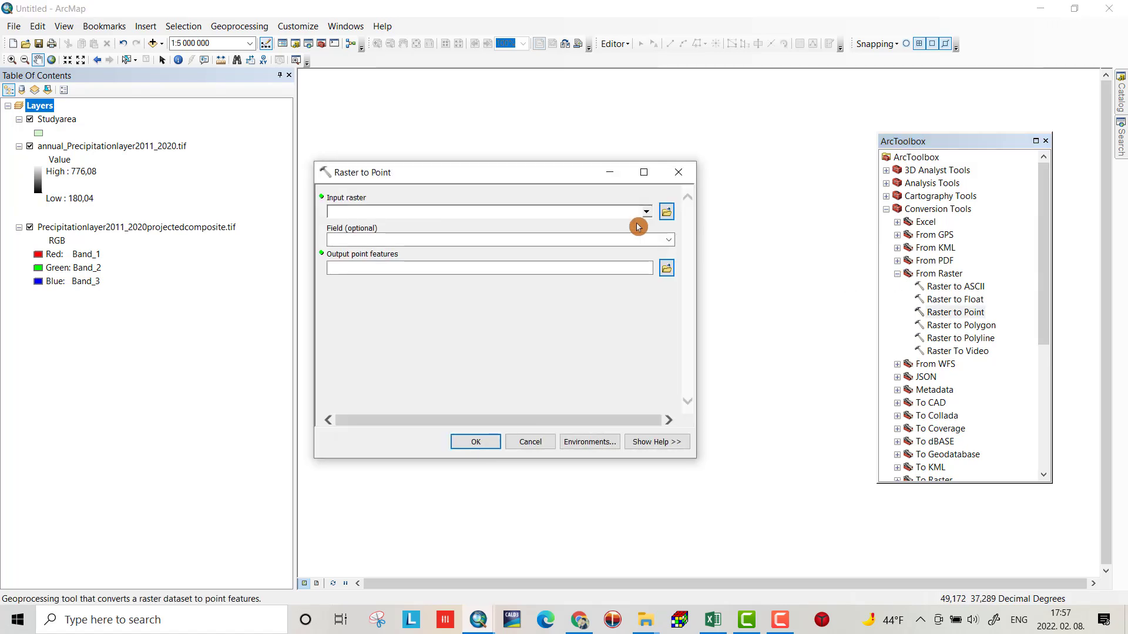
drag(111, 147, 369, 213)
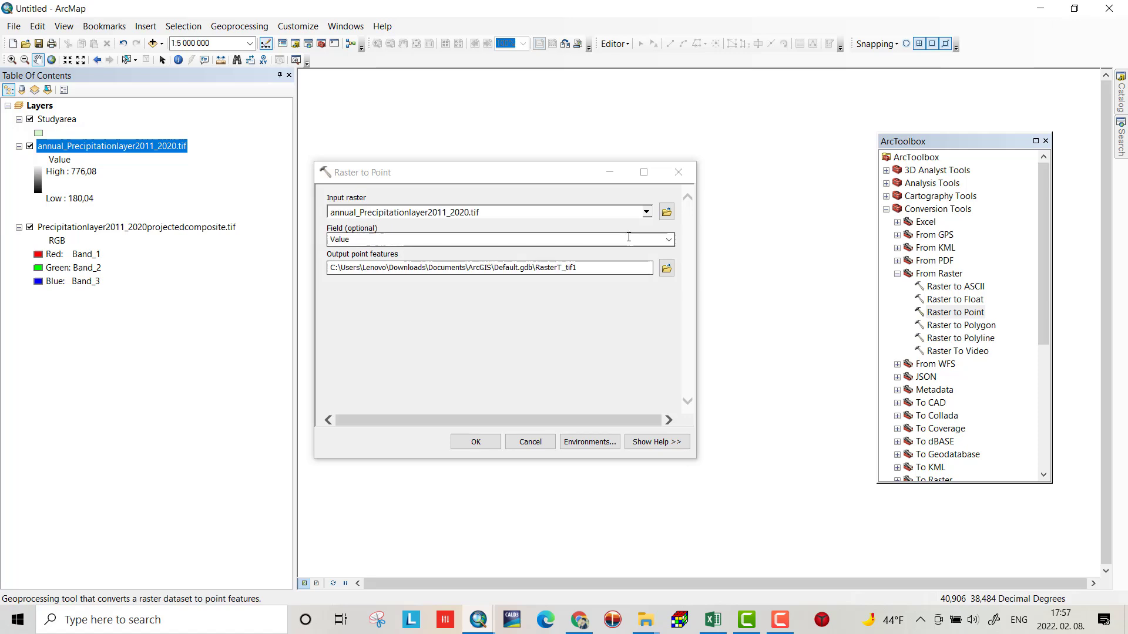
Name the Raster to Point output rasterdata in New Folder and run the conversion
click(666, 268)
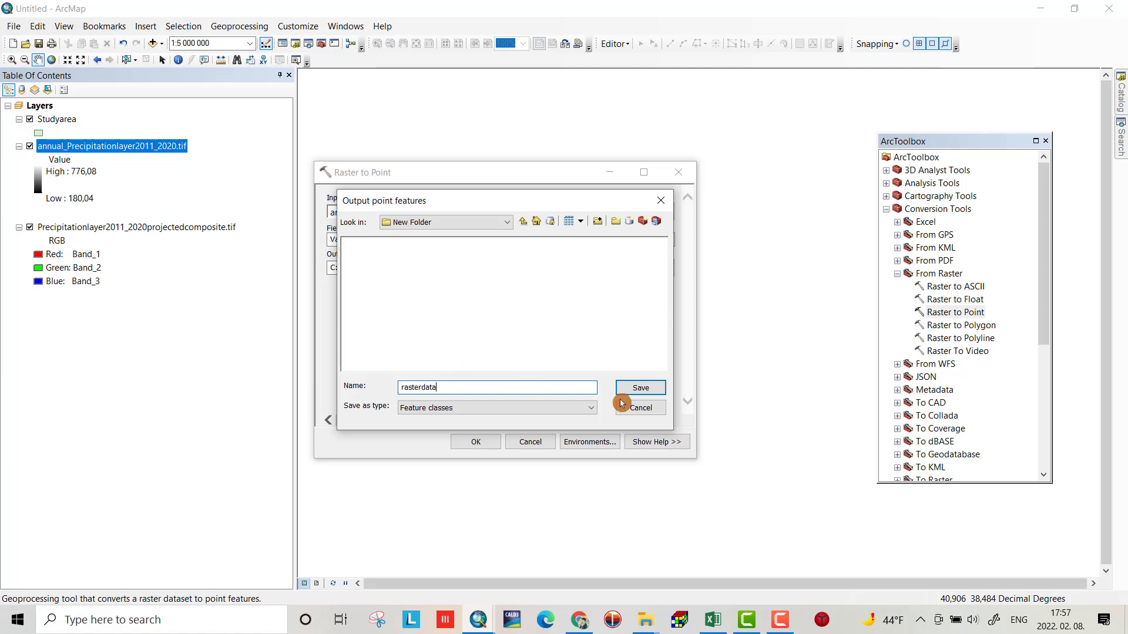
click(636, 389)
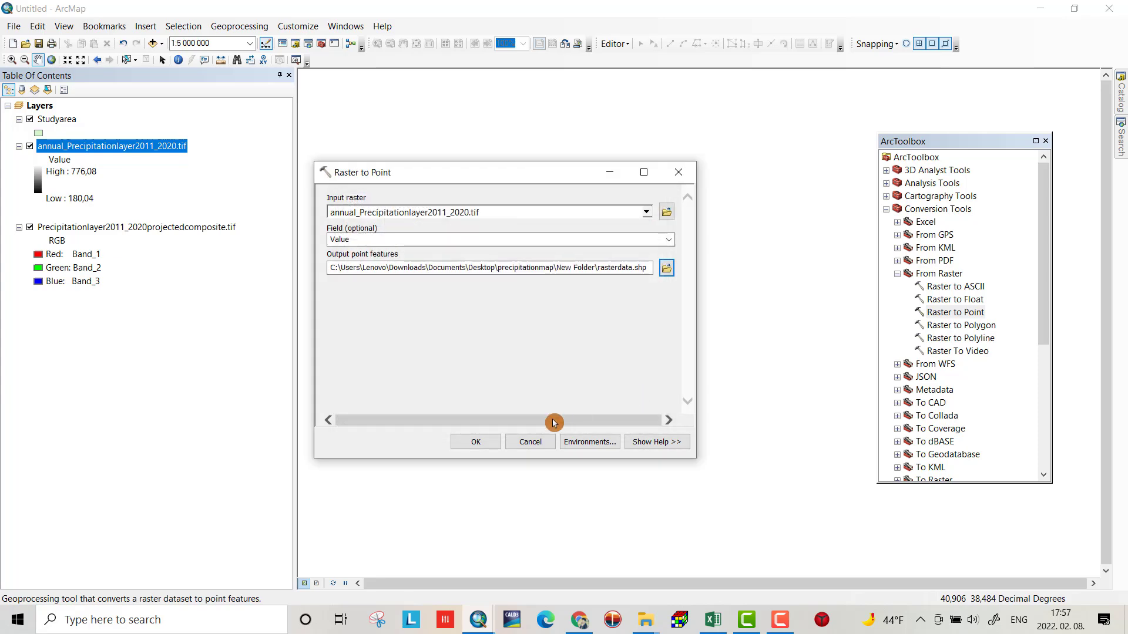
click(487, 450)
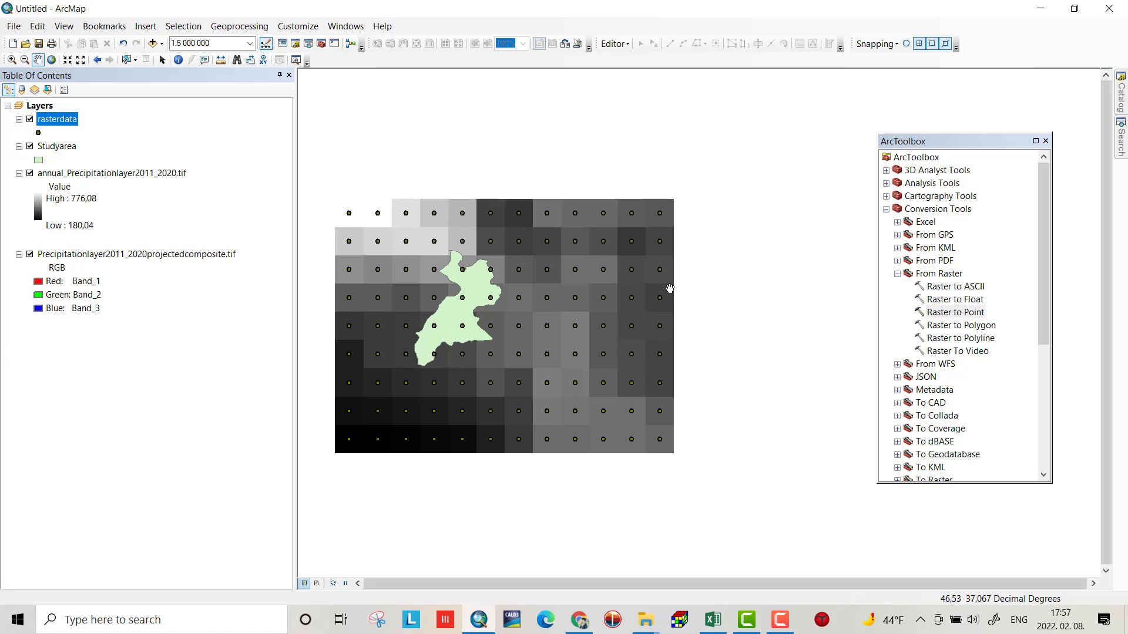
Open IDW from the Interpolation toolset of Spatial Analyst, with rasterdata as the input points and GRID_CODE as the Z value field
click(886, 209)
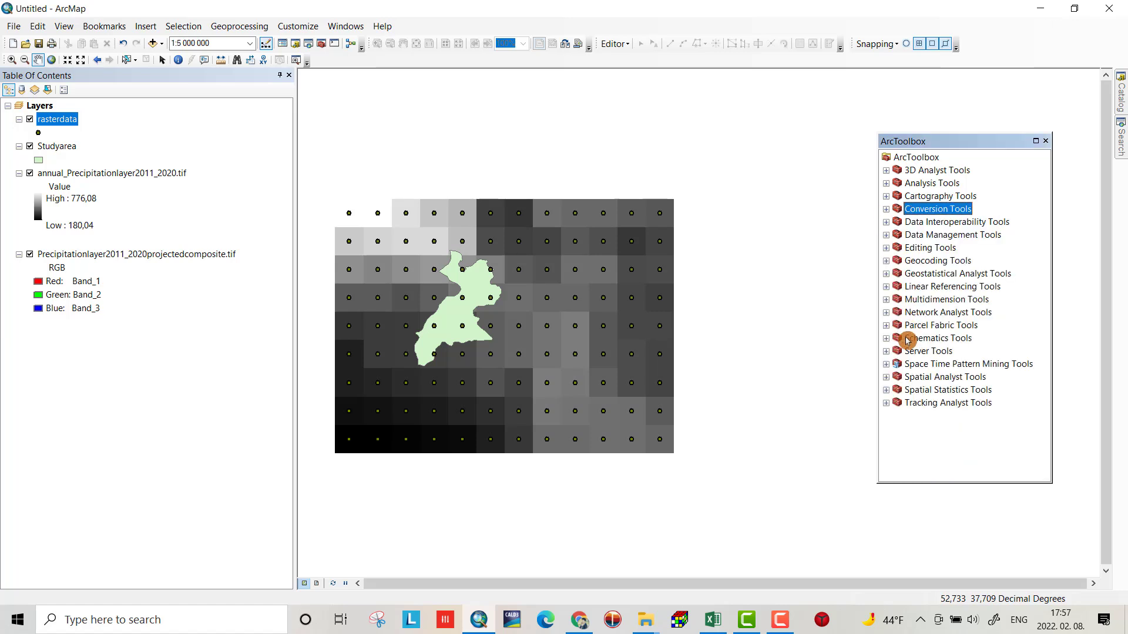
click(891, 377)
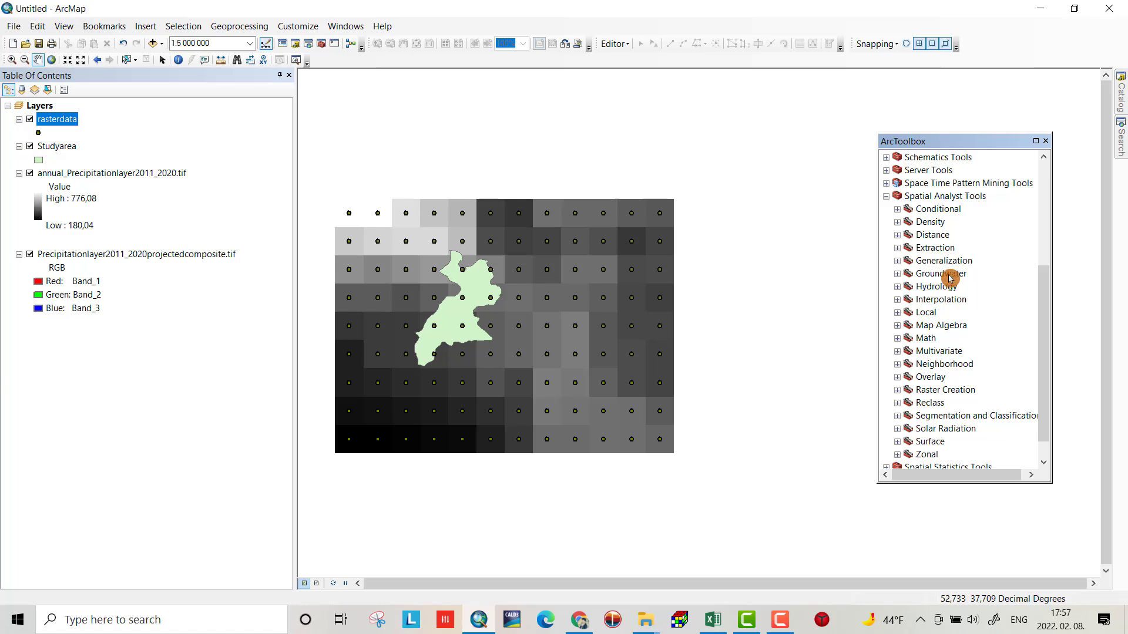
click(897, 300)
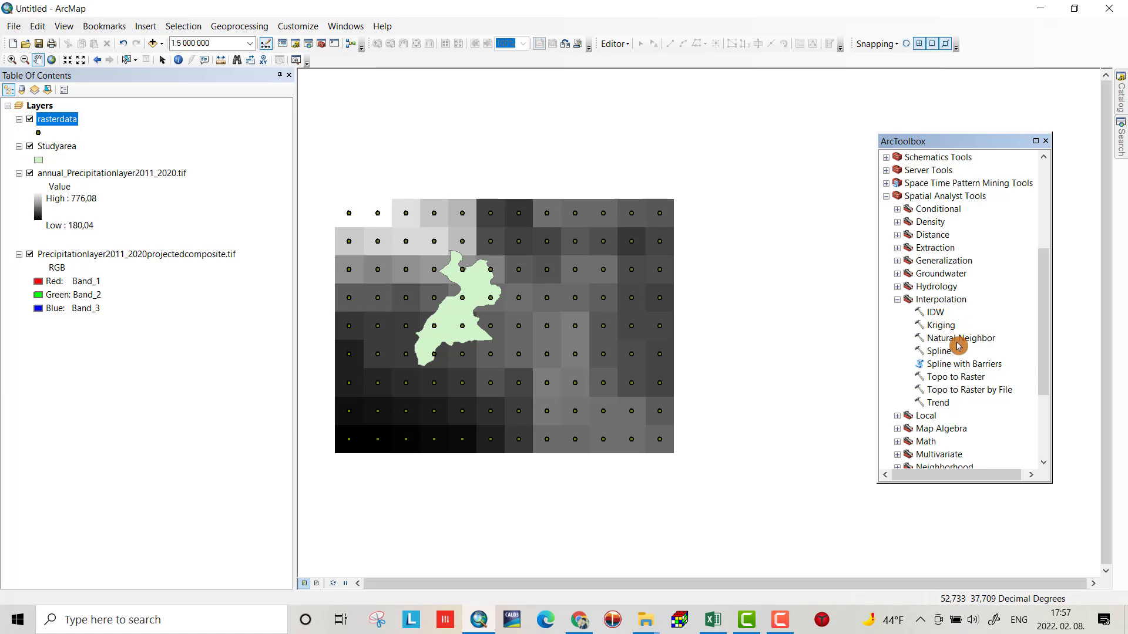
double_click(938, 314)
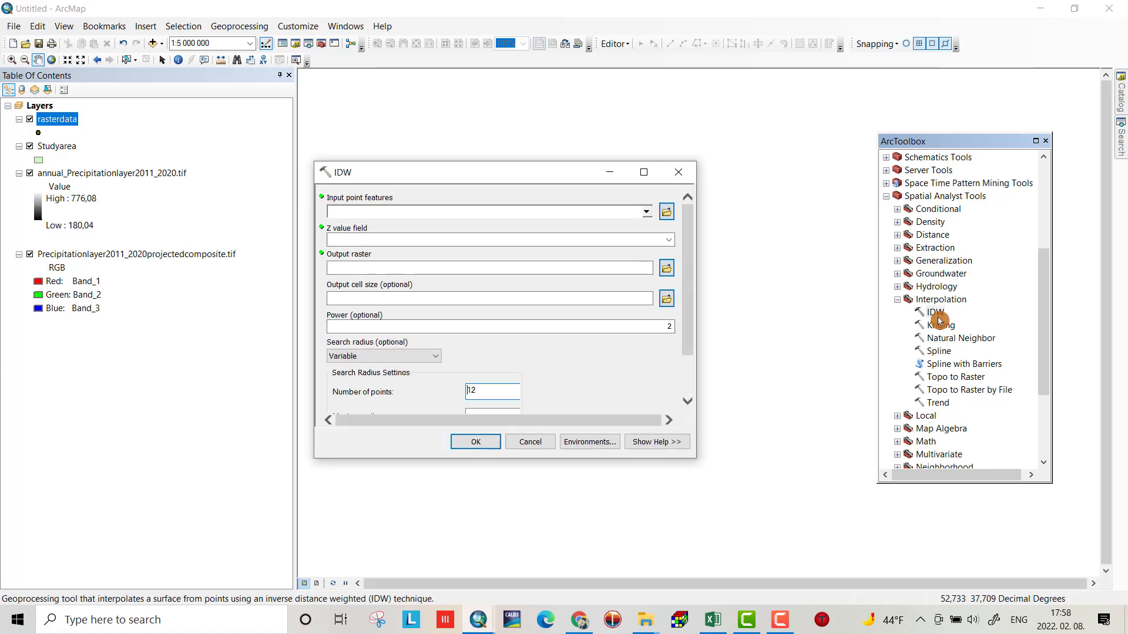
click(574, 209)
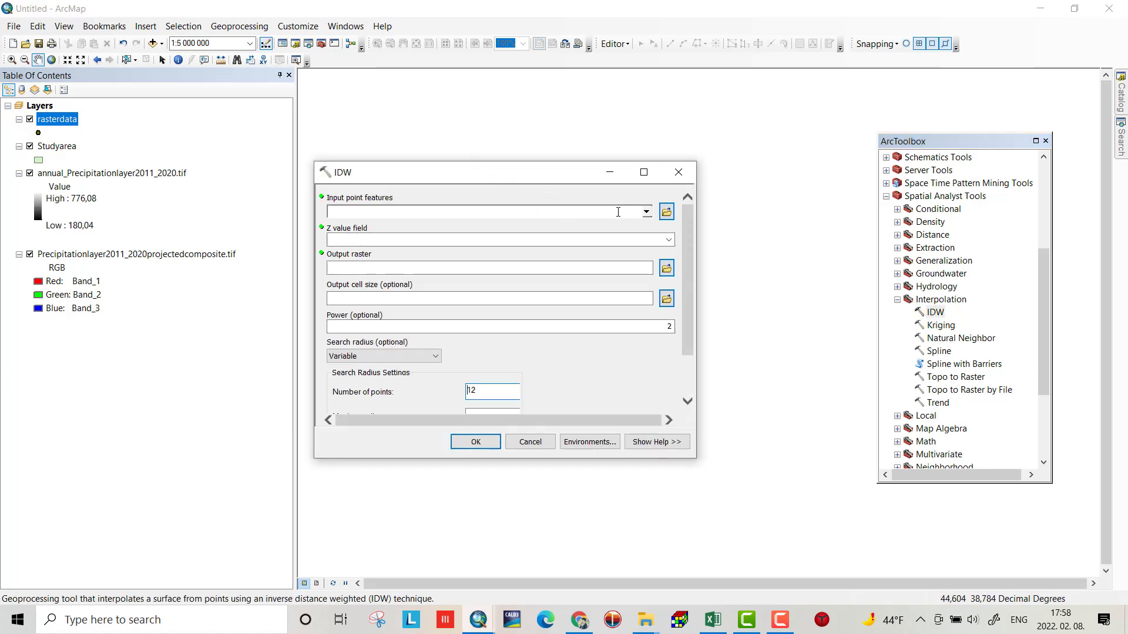
click(600, 208)
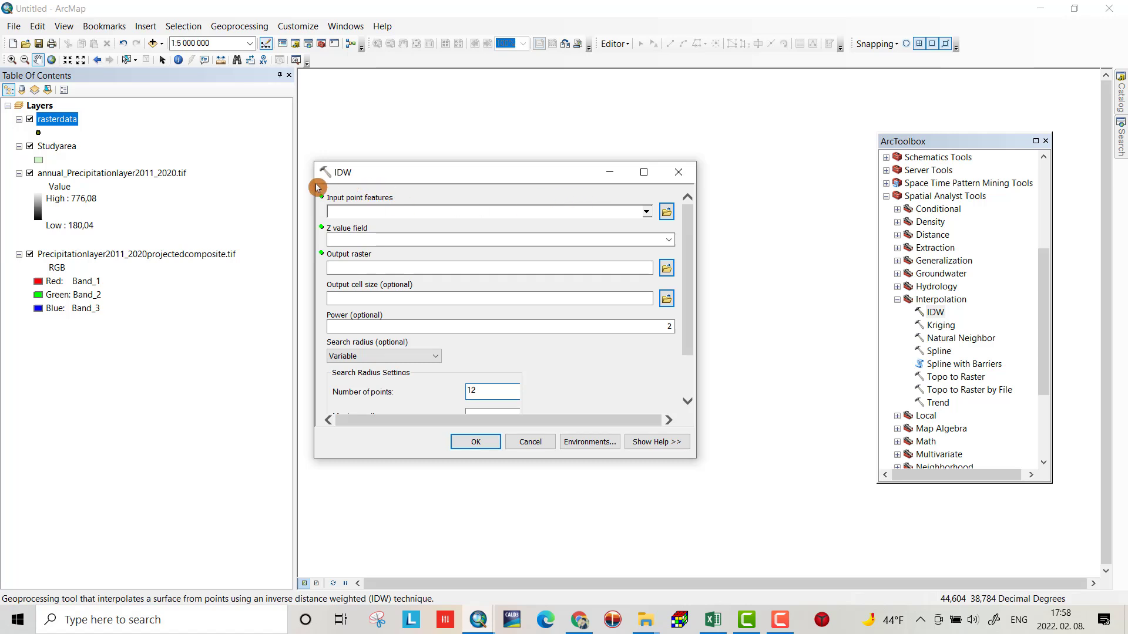
drag(52, 124, 67, 129)
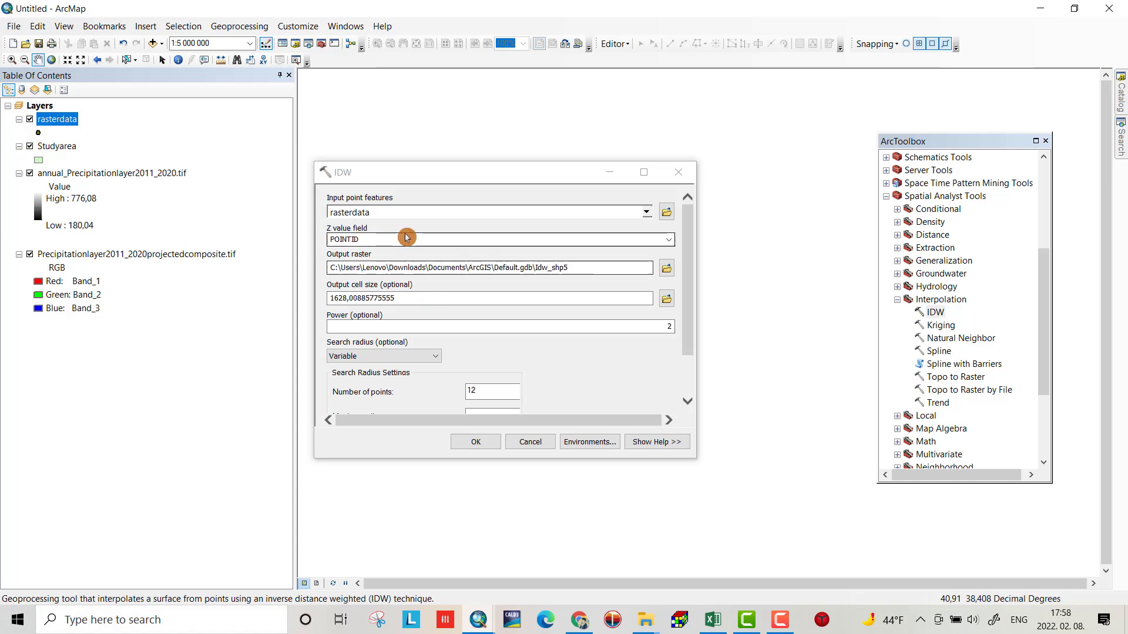
click(668, 240)
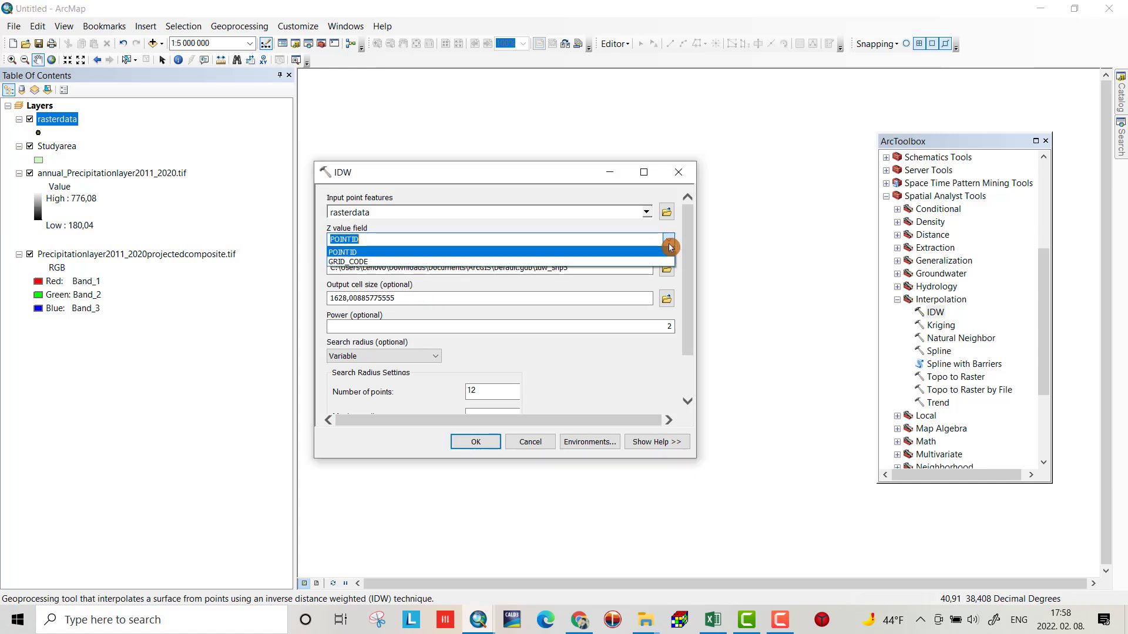
click(424, 262)
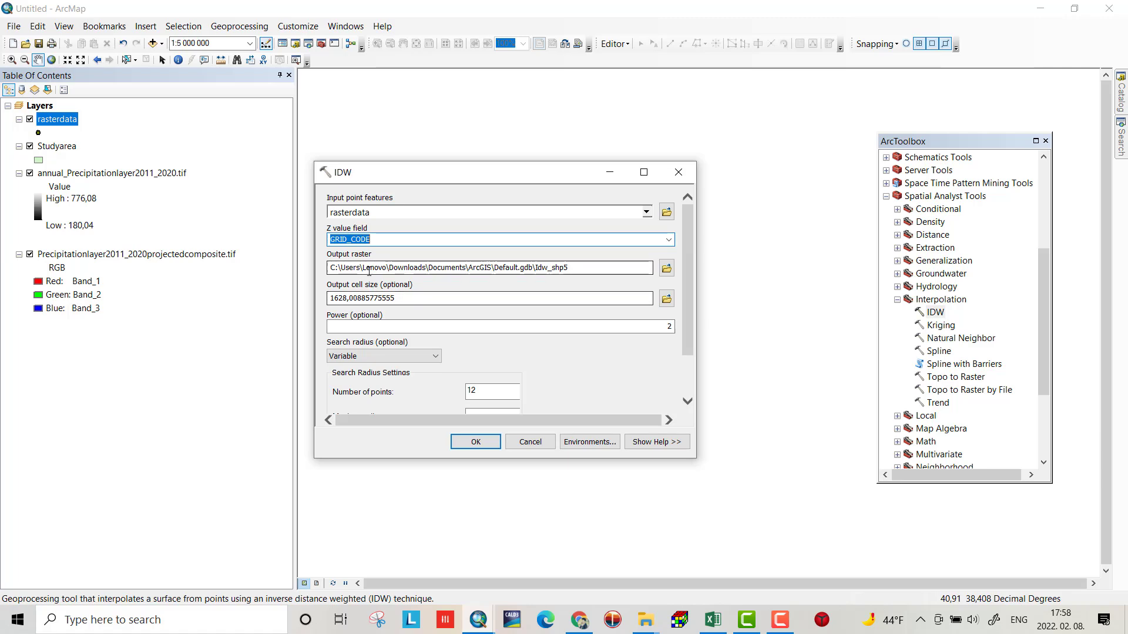
Name the IDW output raster Precipitationlayer2011_20201.tif in New Folder and set its output cell size to 30
click(664, 273)
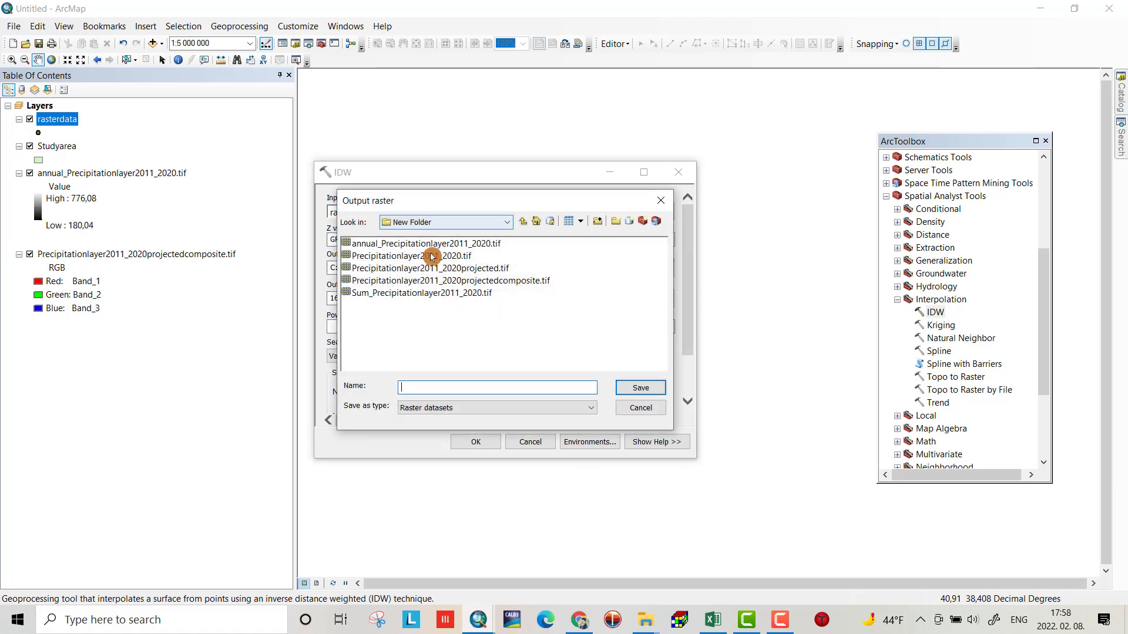
click(432, 295)
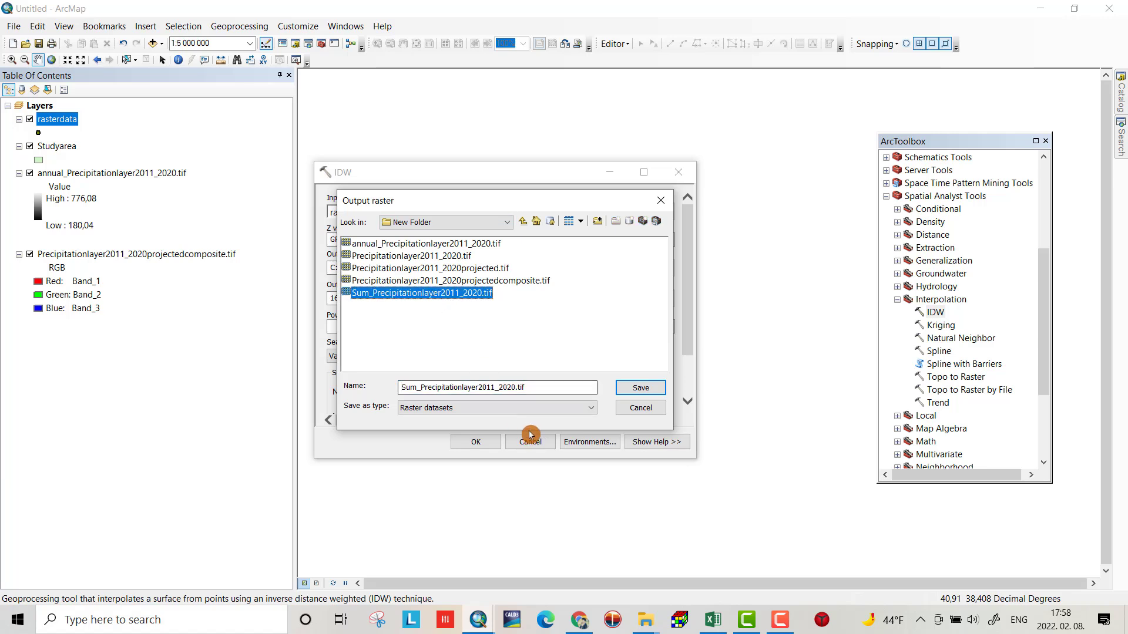
click(515, 389)
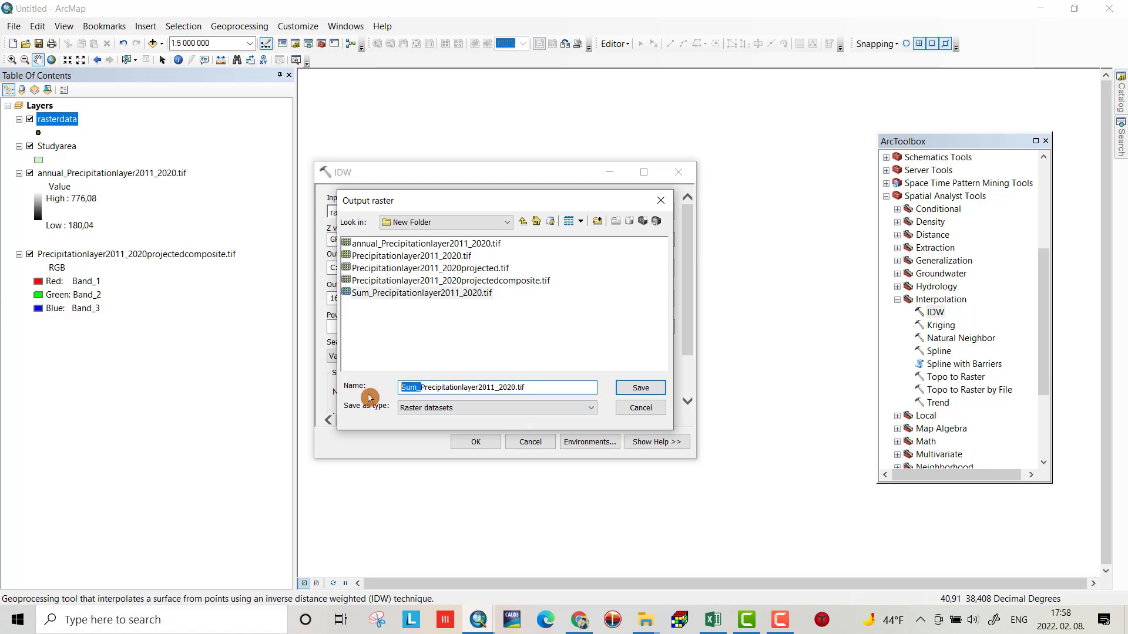
key(BackSpace)
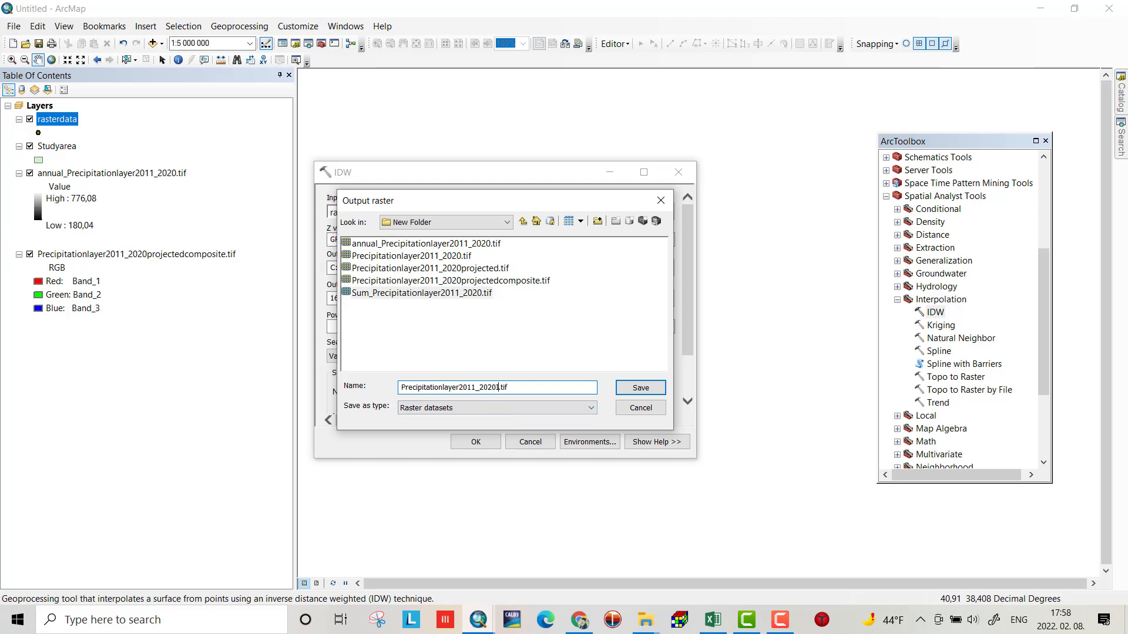
click(637, 397)
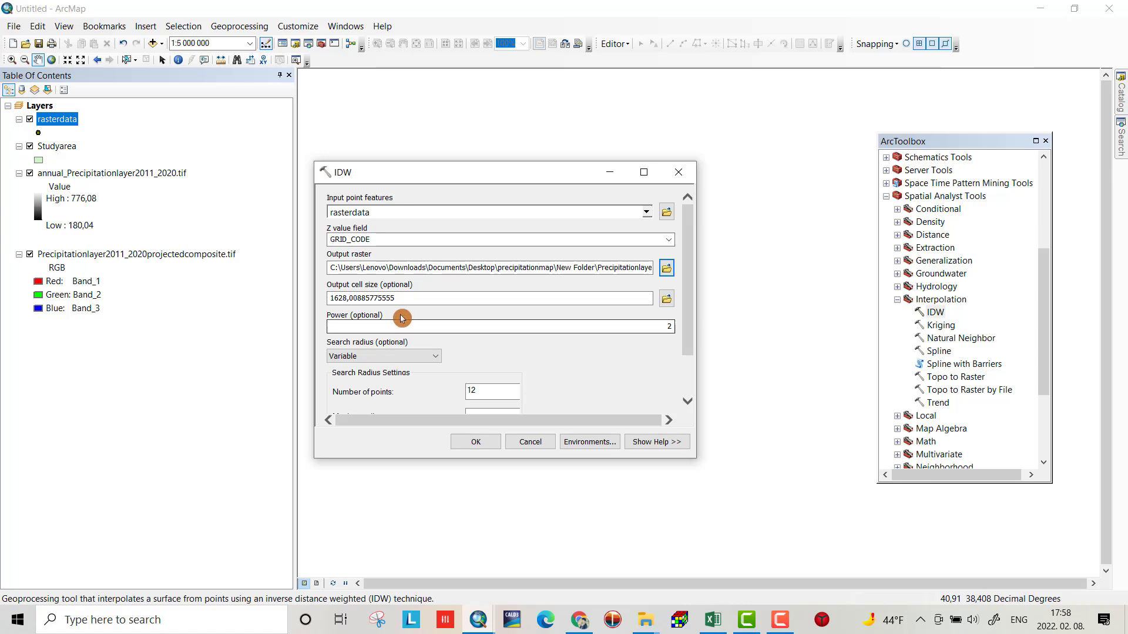
double_click(458, 303)
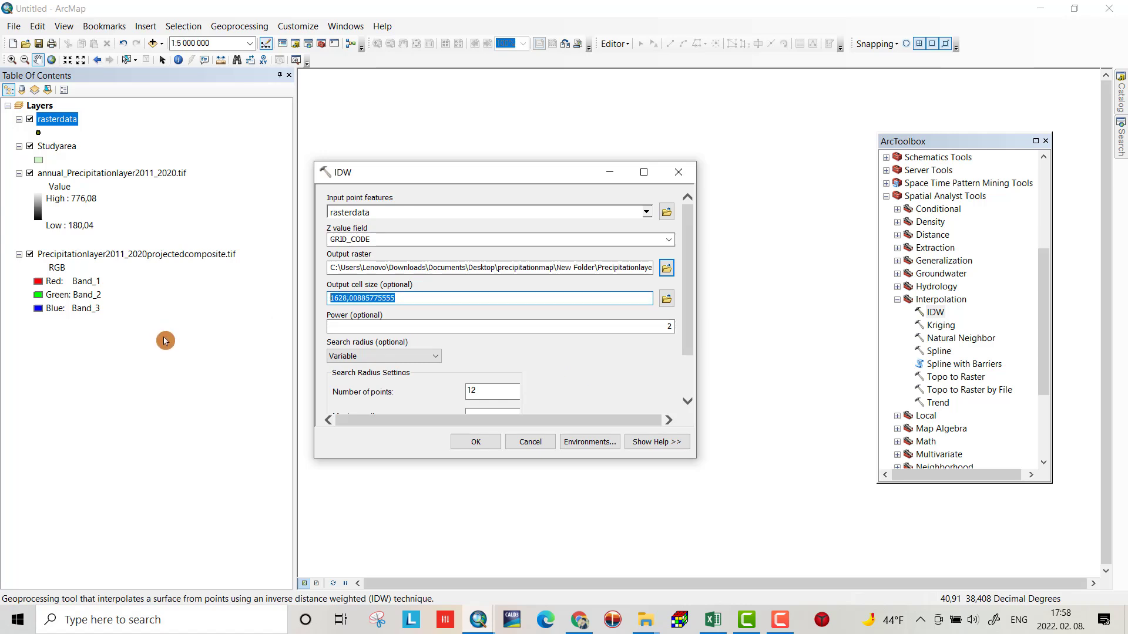
text(30)
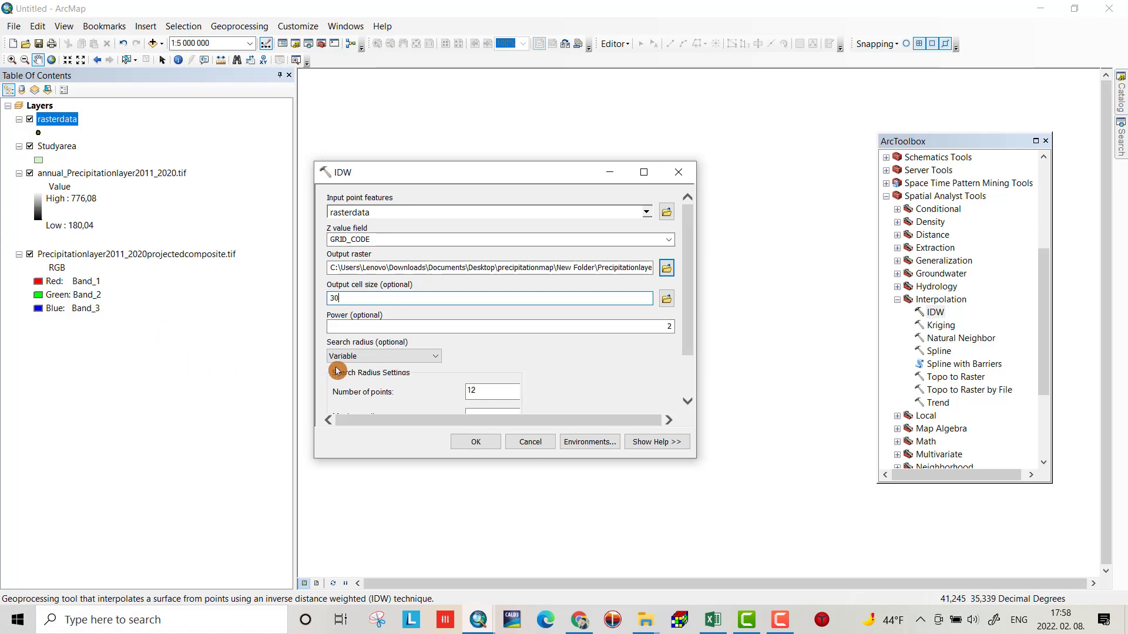
Set the processing extent in the IDW environment settings to Same as layer Studyarea
click(584, 452)
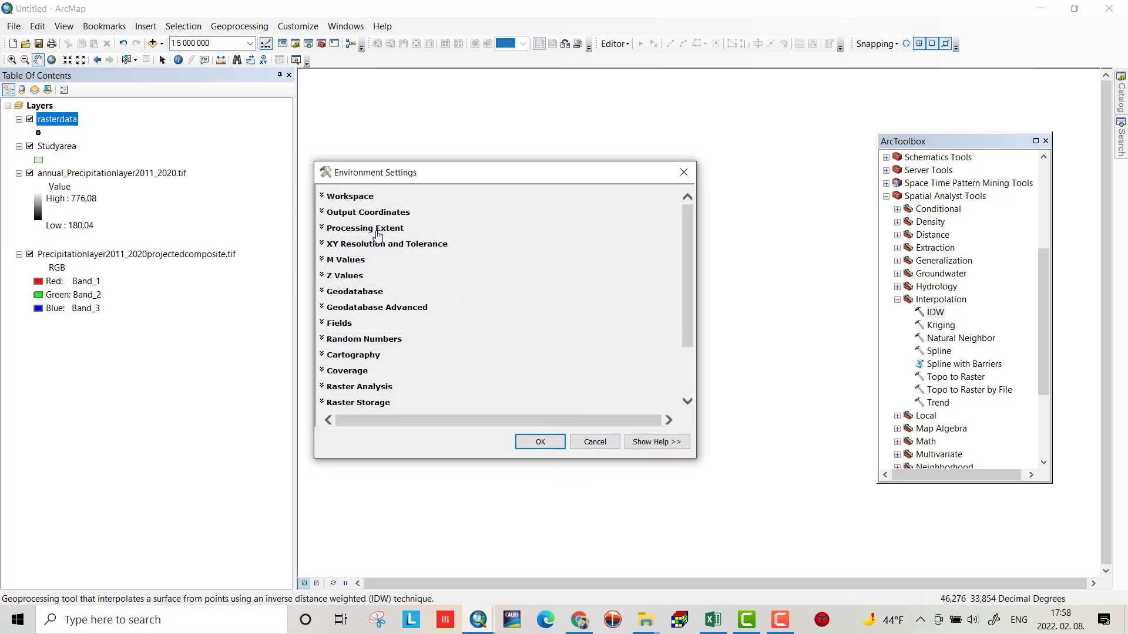
click(376, 229)
click(416, 258)
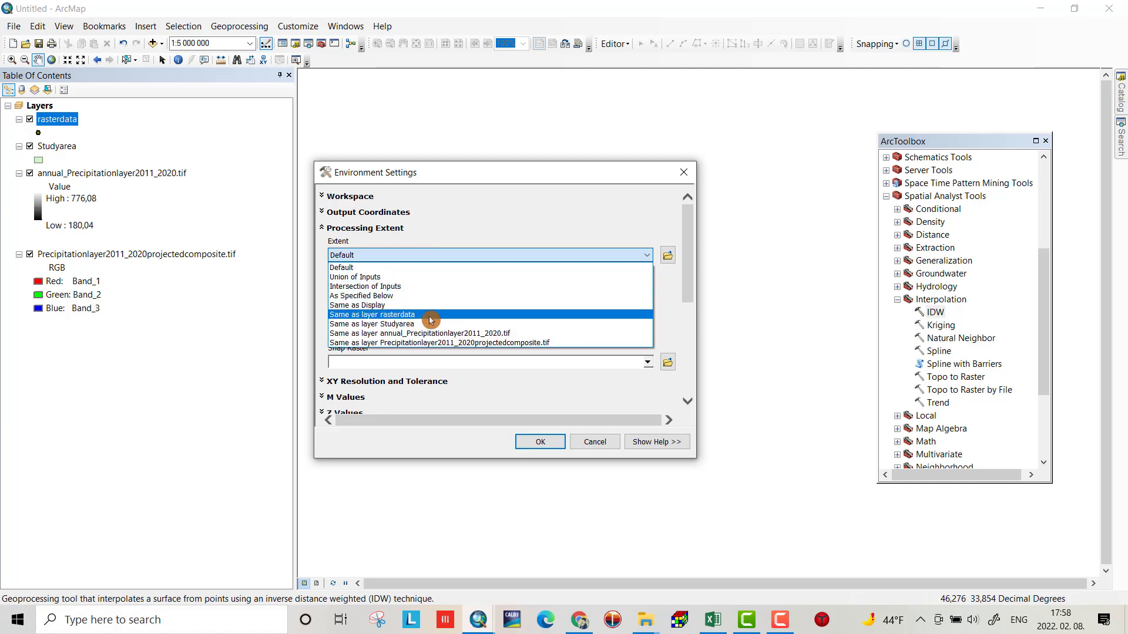
click(417, 325)
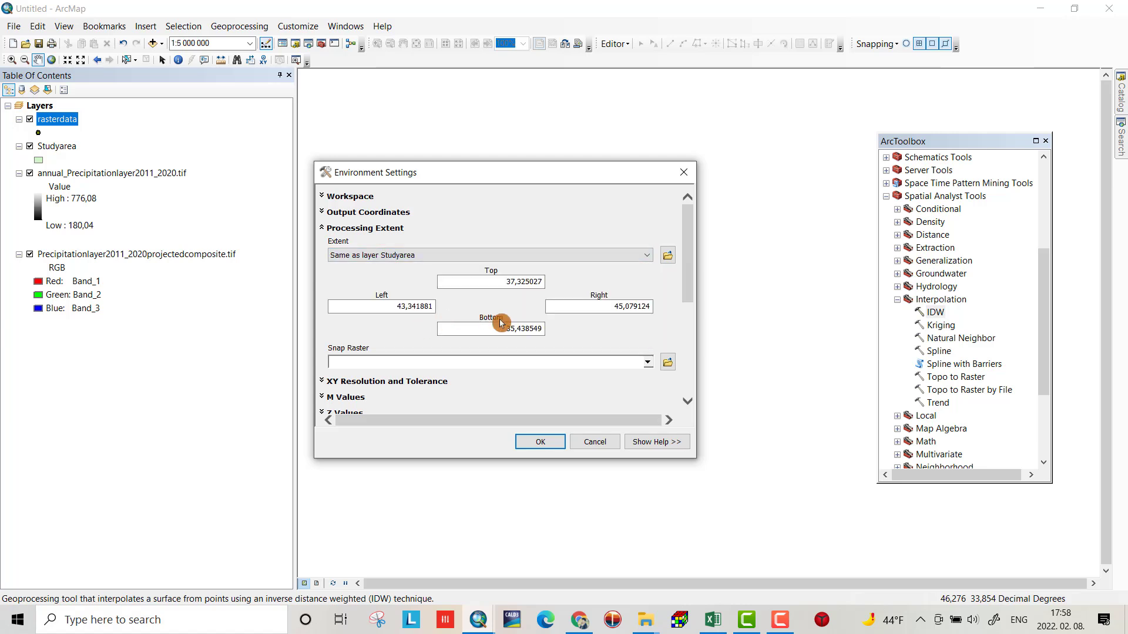
Set the Raster Analysis cell size in the IDW environment settings to As Specified Below with a value of 30
drag(685, 248, 700, 312)
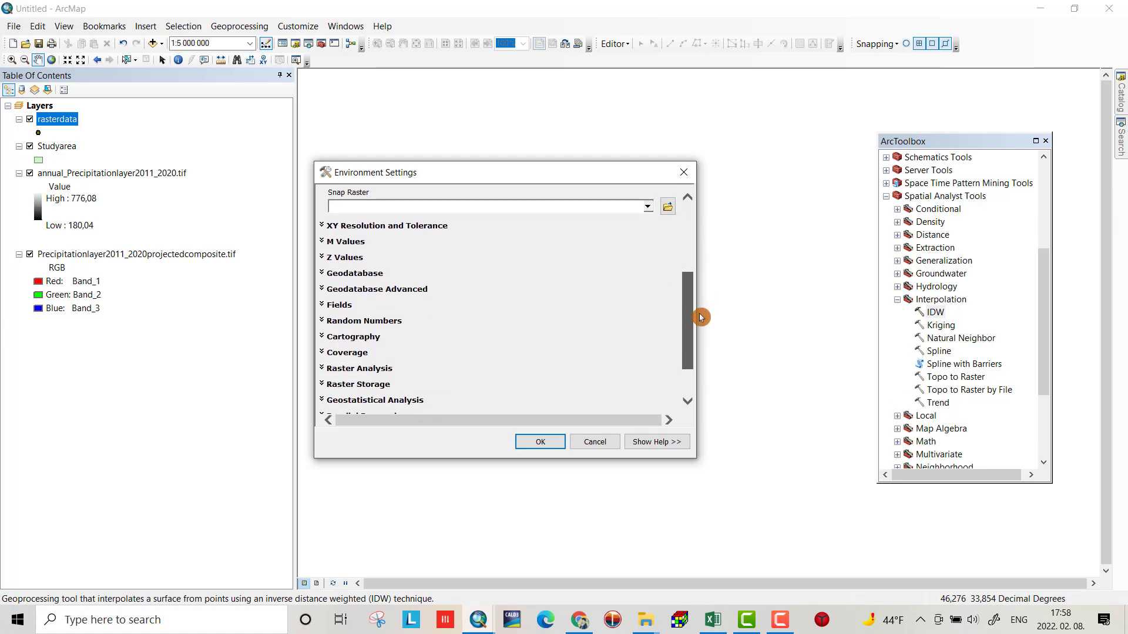
click(370, 368)
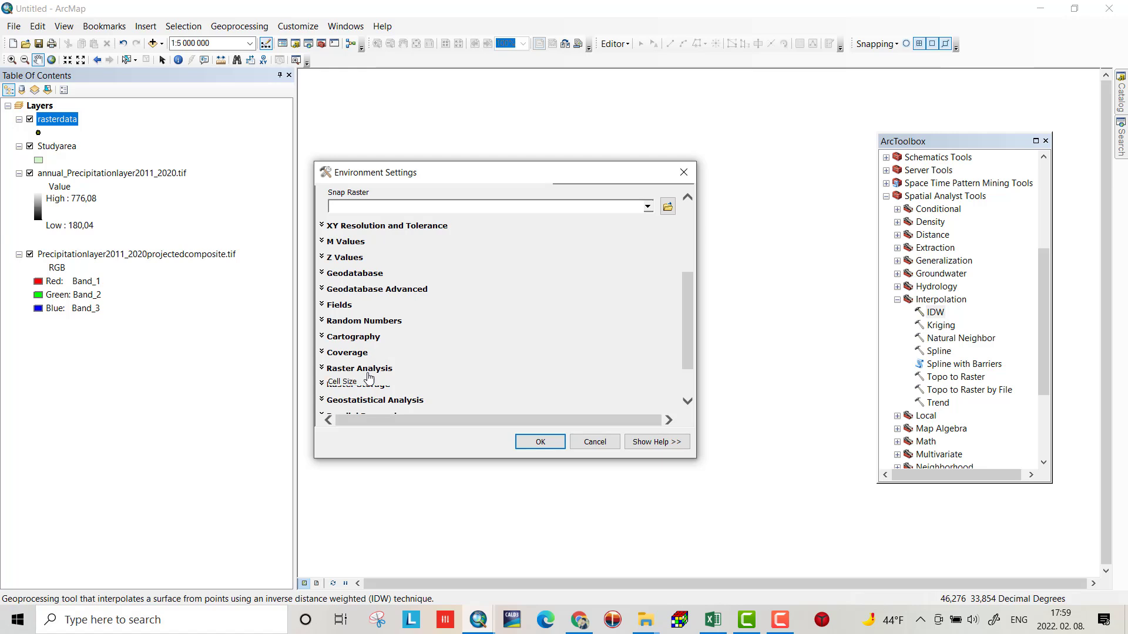
drag(687, 305, 695, 335)
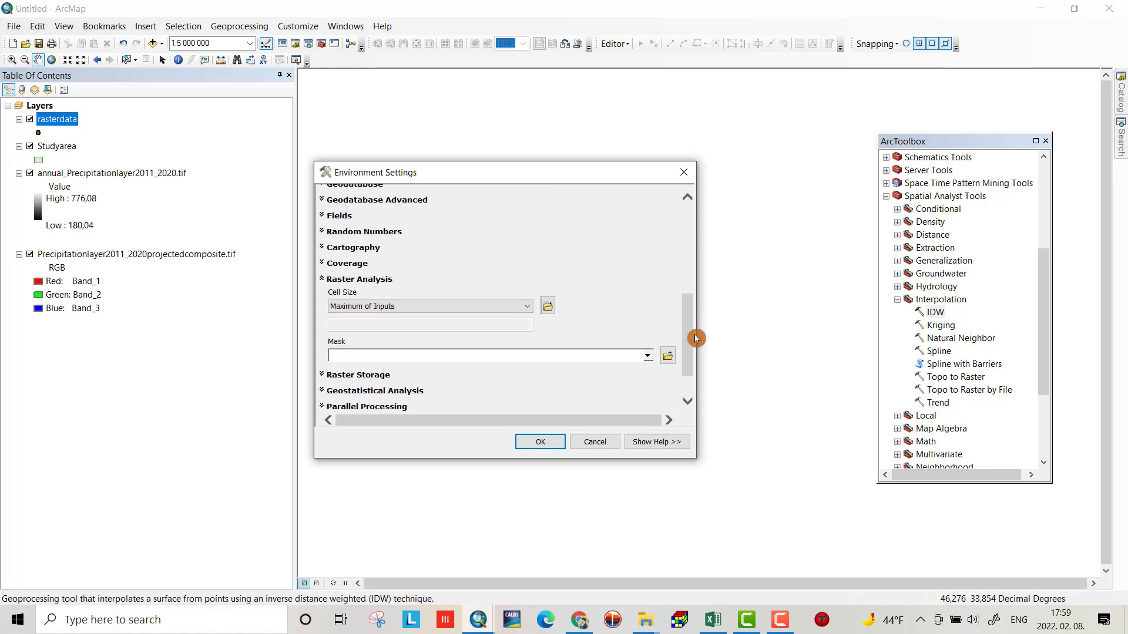
click(523, 311)
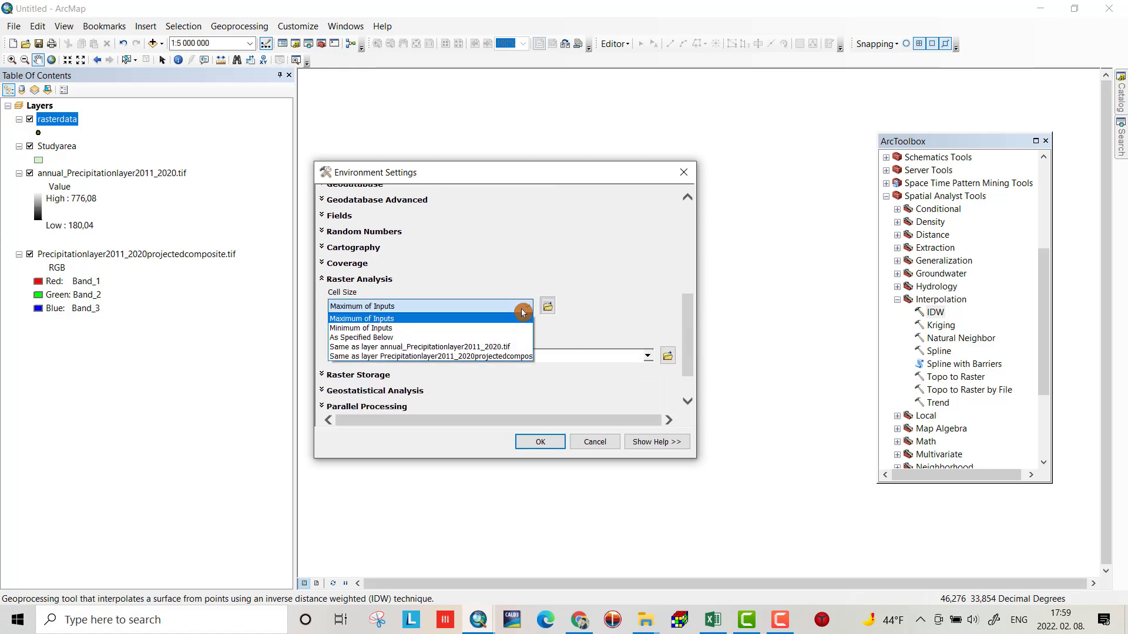
click(417, 338)
drag(482, 325, 524, 347)
text(3)
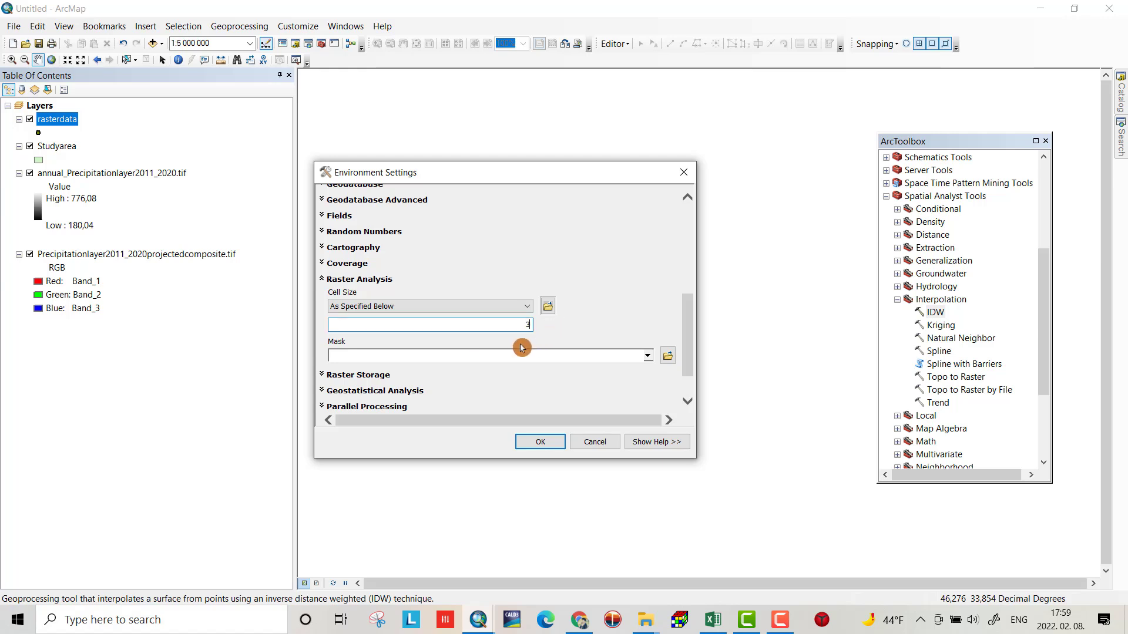
text(0)
Set the Raster Analysis mask to Studyarea, accept the environment settings and run the IDW interpolation
scroll(689, 321, down, 2)
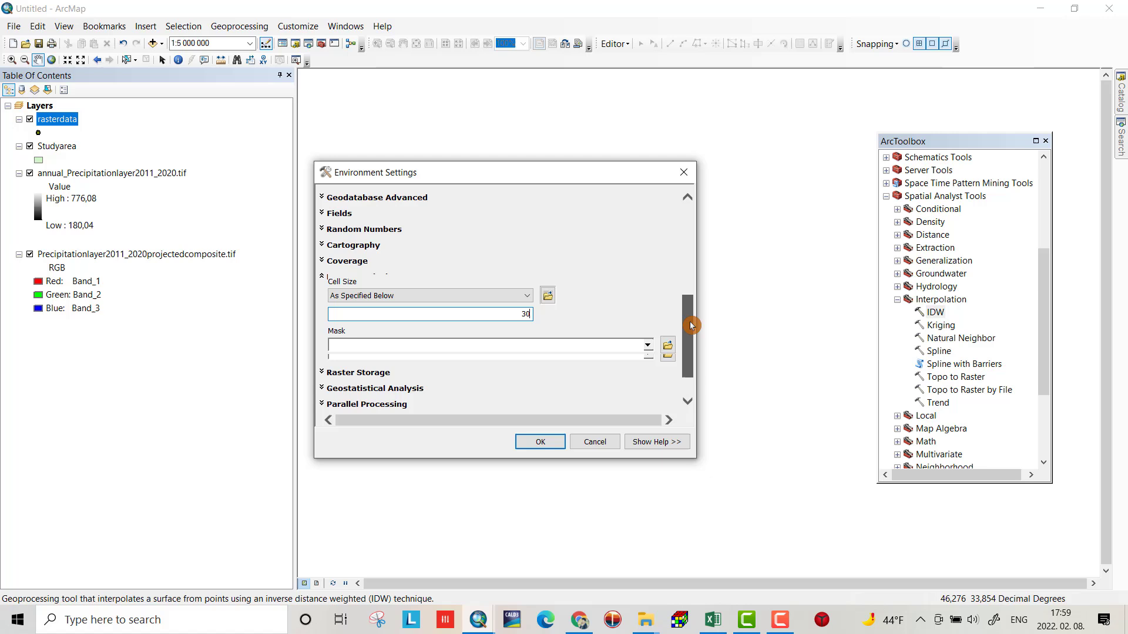
click(692, 362)
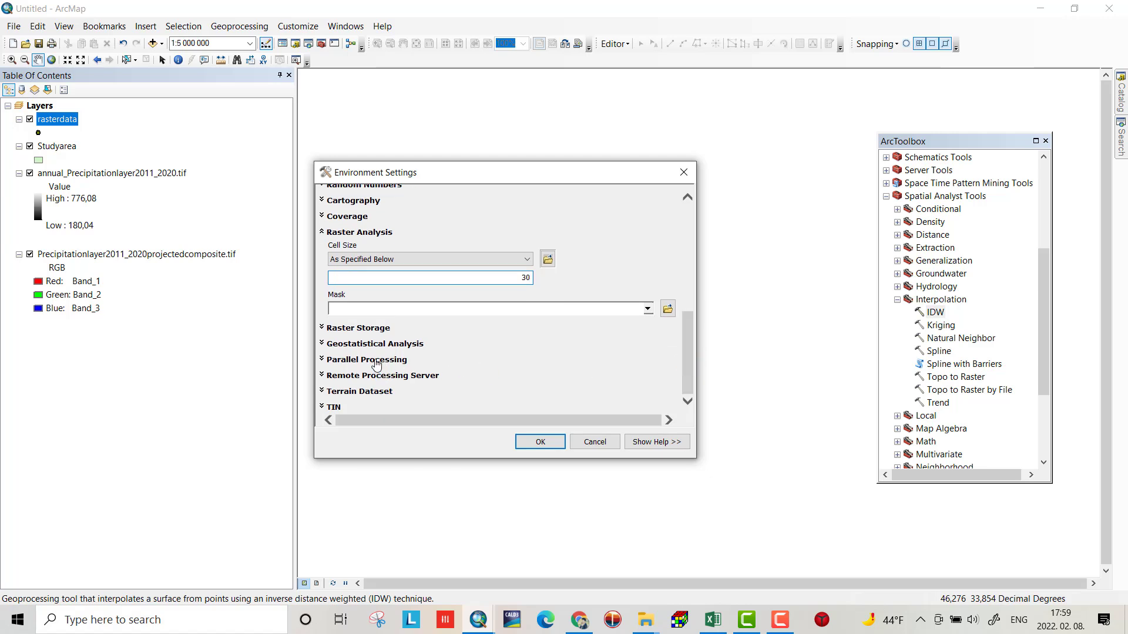
drag(688, 334, 692, 370)
click(648, 311)
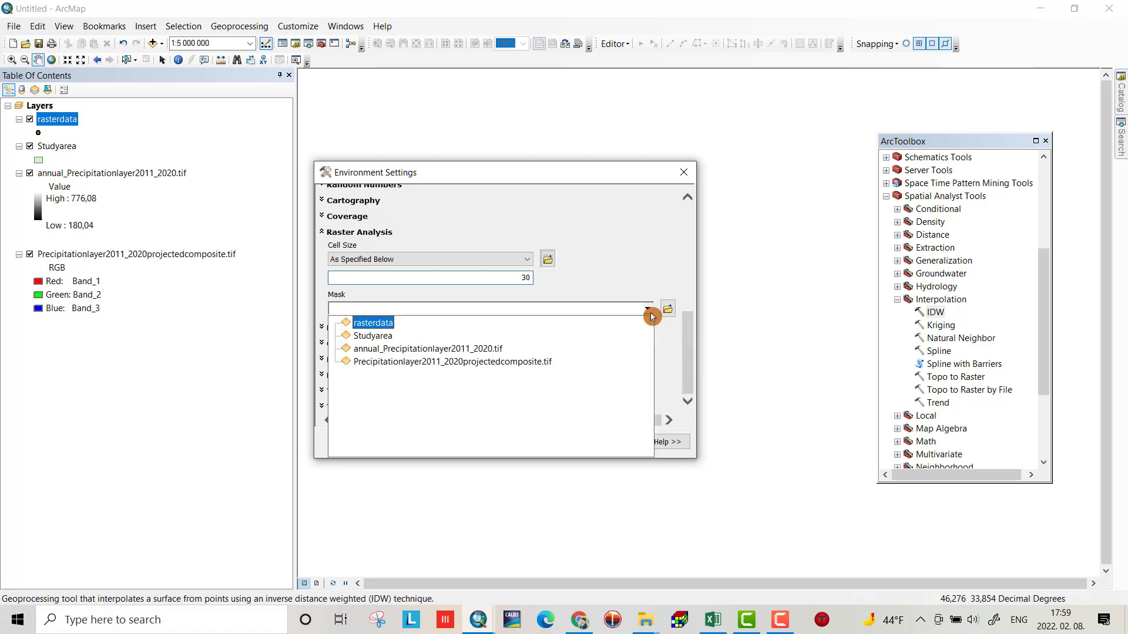
click(422, 336)
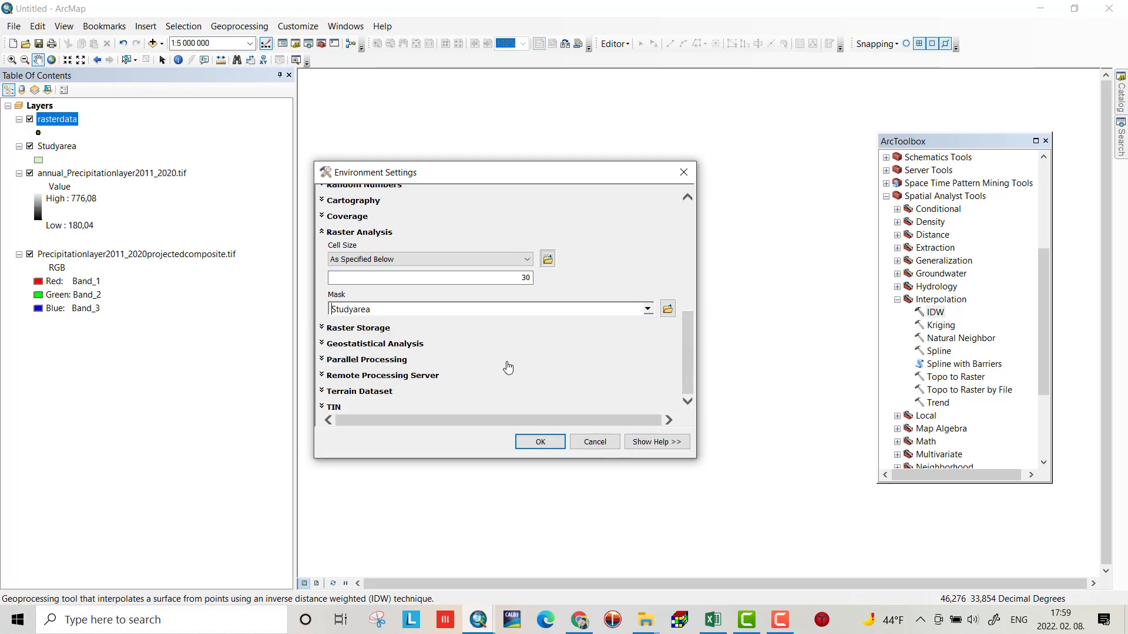
click(545, 445)
click(470, 446)
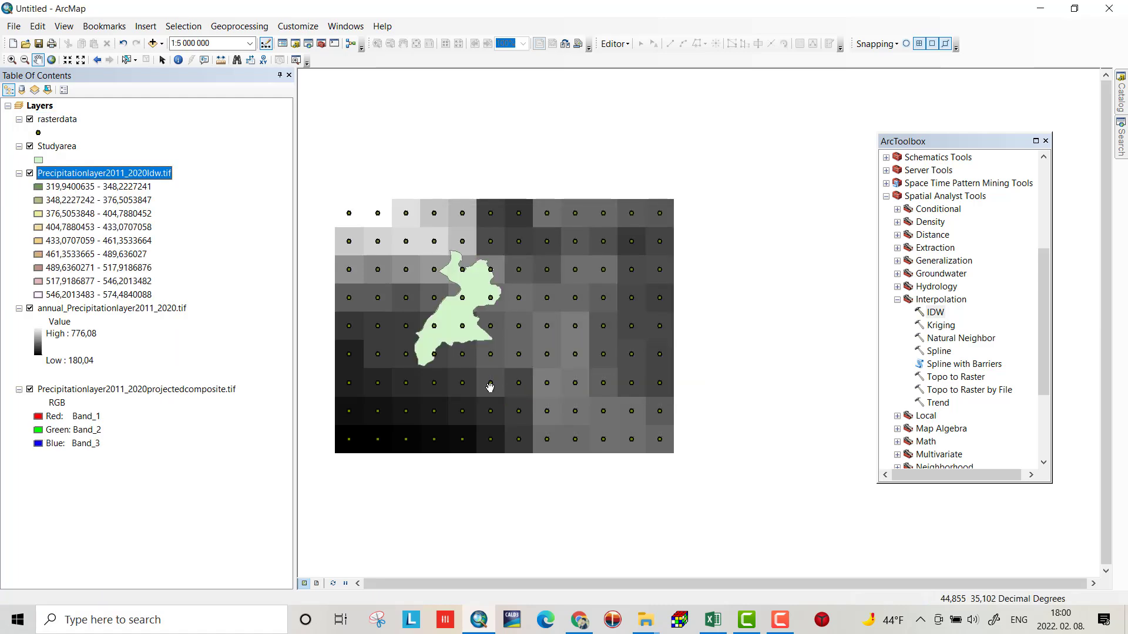
Hide the rasterdata, Studyarea, annual precipitation and projected composite layers so only the IDW raster is displayed
click(30, 120)
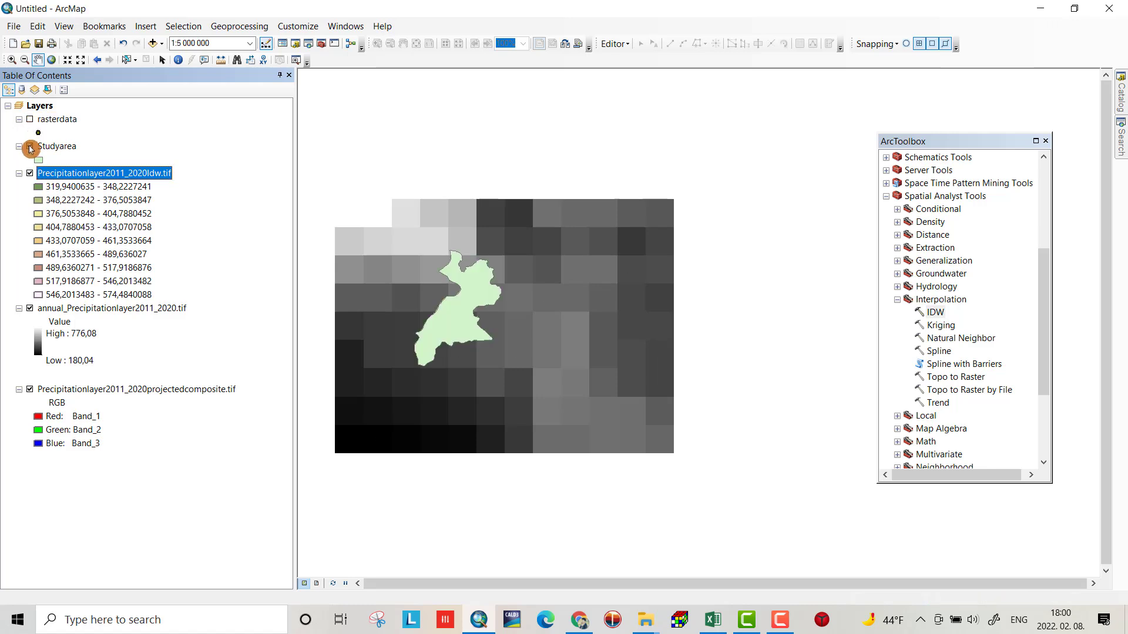
click(30, 148)
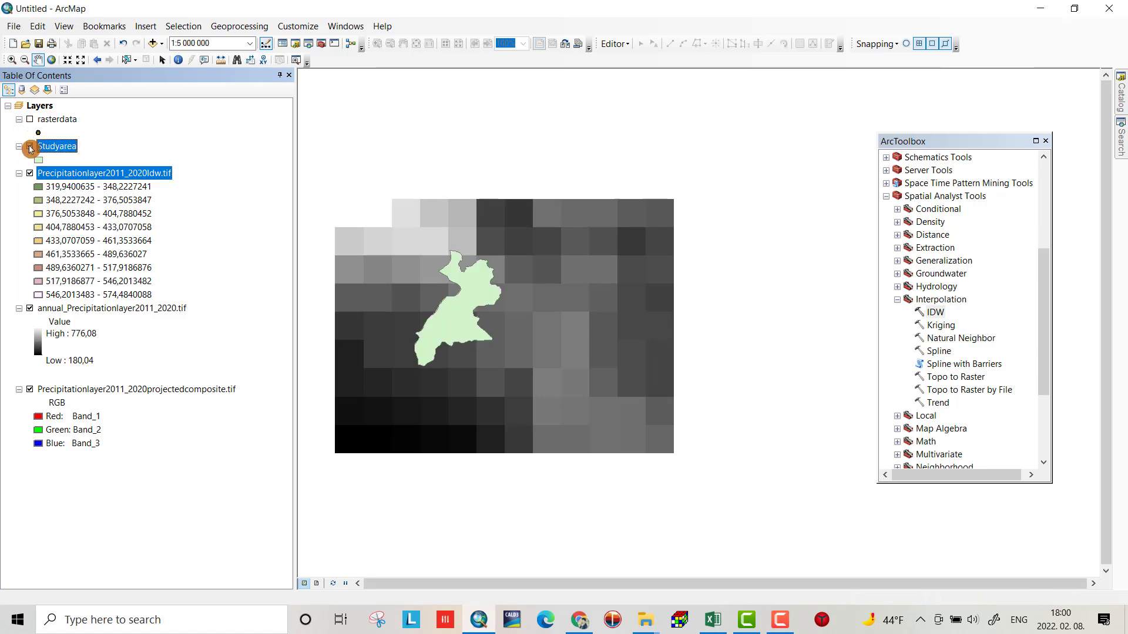
click(28, 308)
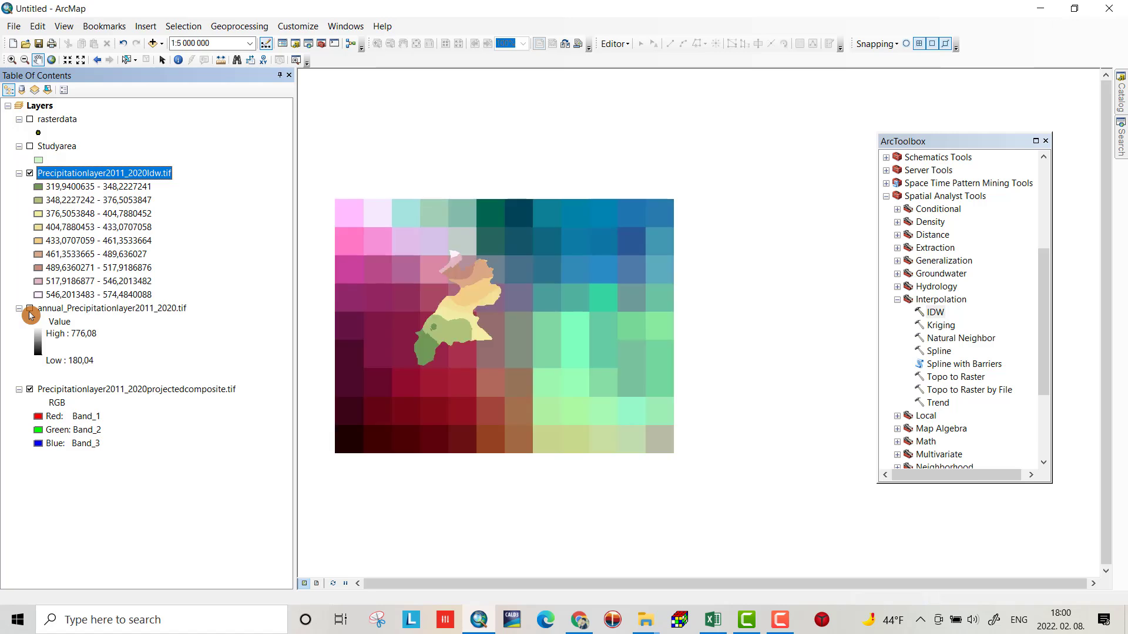
click(30, 390)
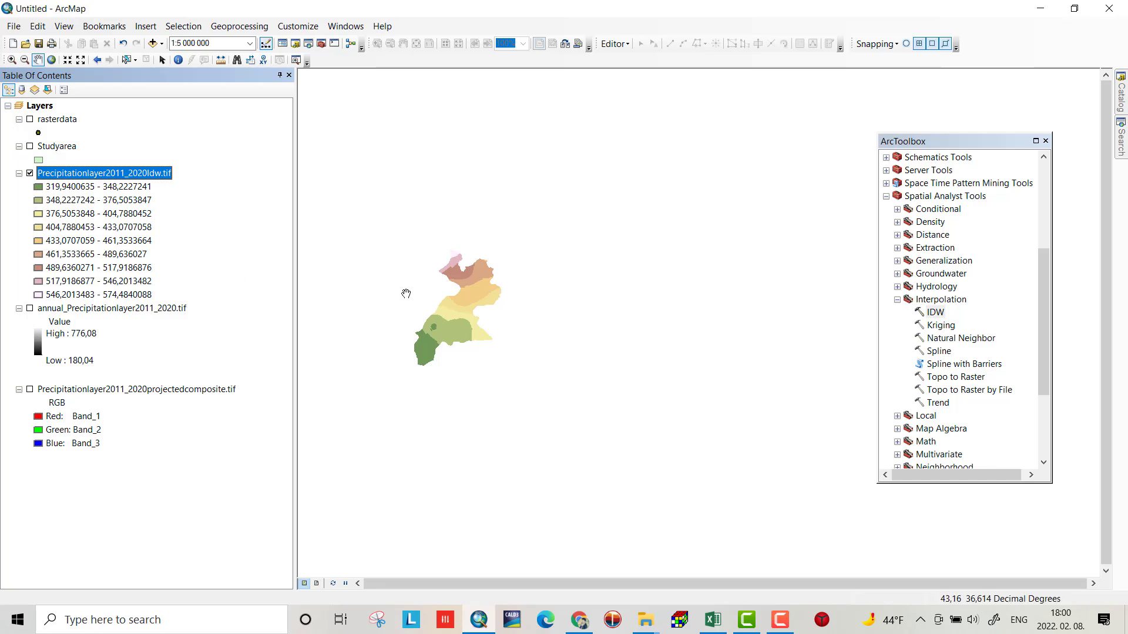
scroll(451, 316, down, 3)
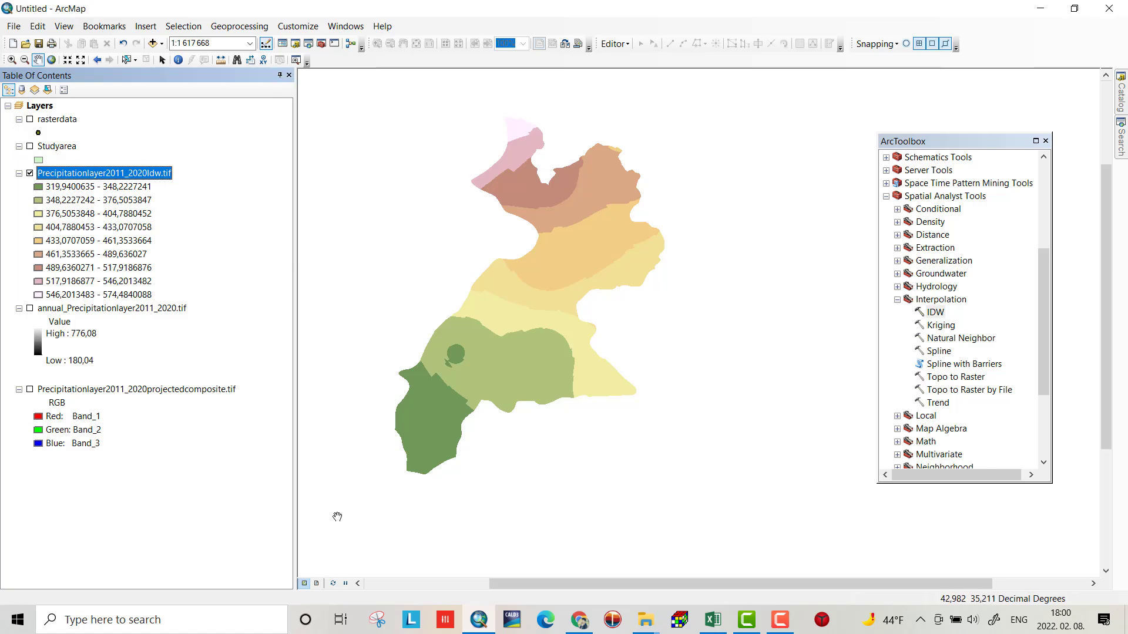
Close ArcToolbox, switch to layout view, and enlarge the map to 1:1 000 000, centred within the page frame
click(1046, 142)
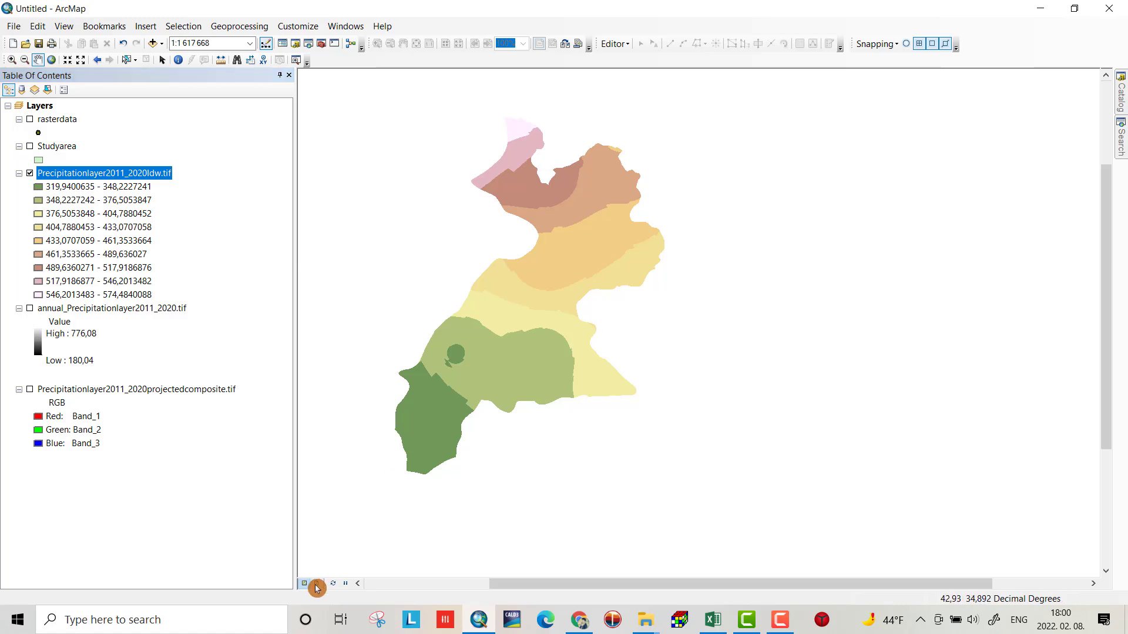
key(alt+v)
key(l)
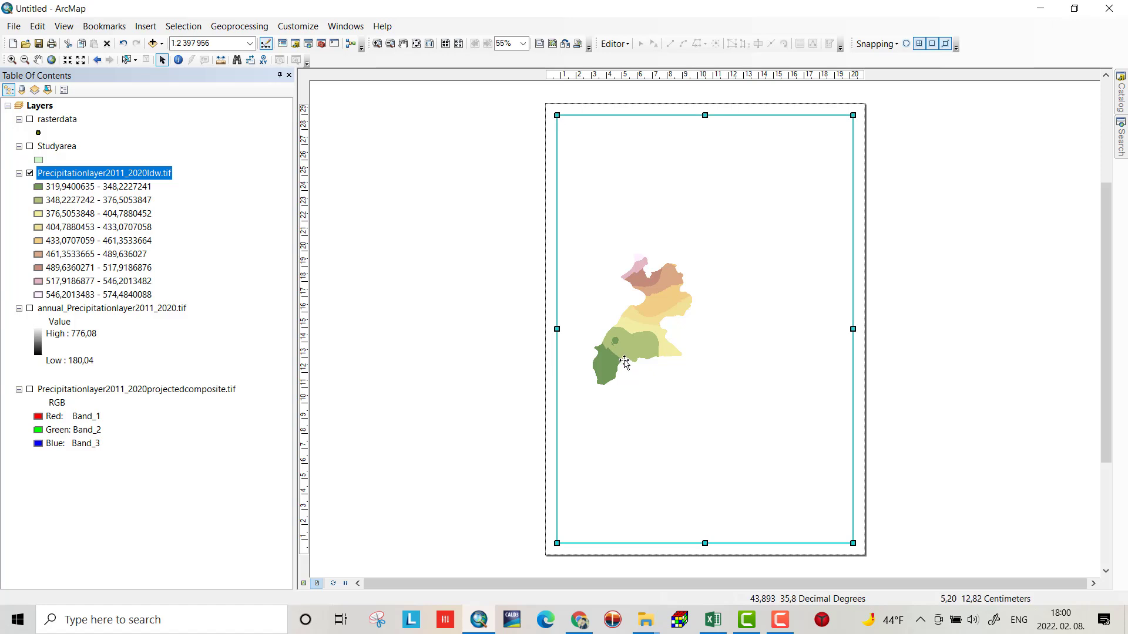
scroll(599, 341, up, 2)
scroll(593, 342, up, 2)
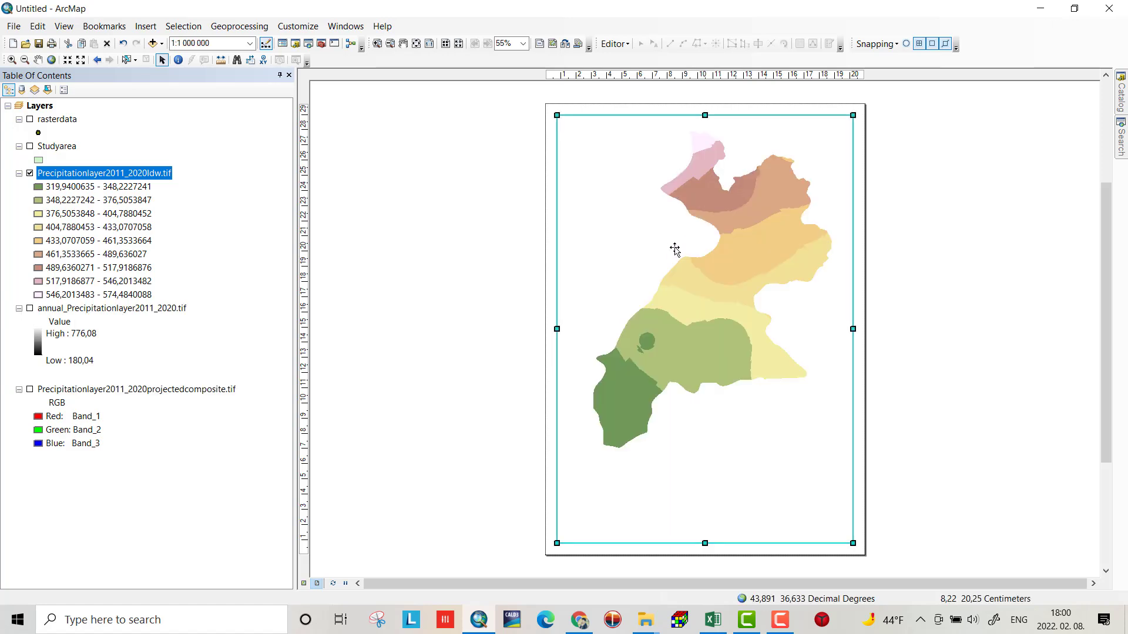
drag(704, 246, 699, 276)
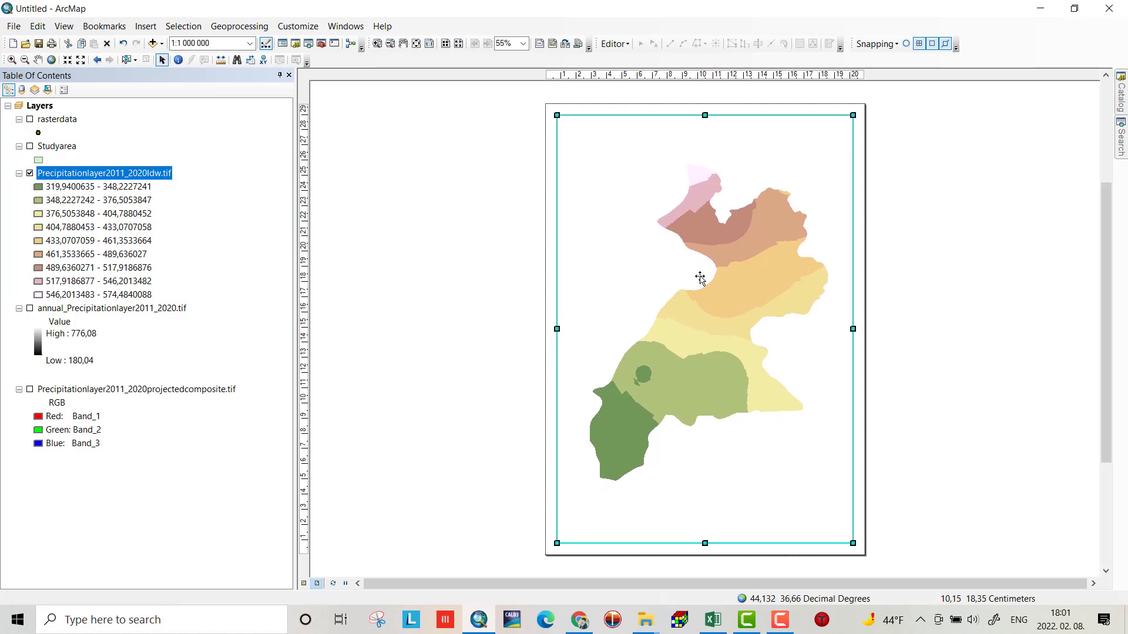
Insert the map title "Average Annual RAinfall From 2011-2020" and move it slightly up, above the study area
click(151, 30)
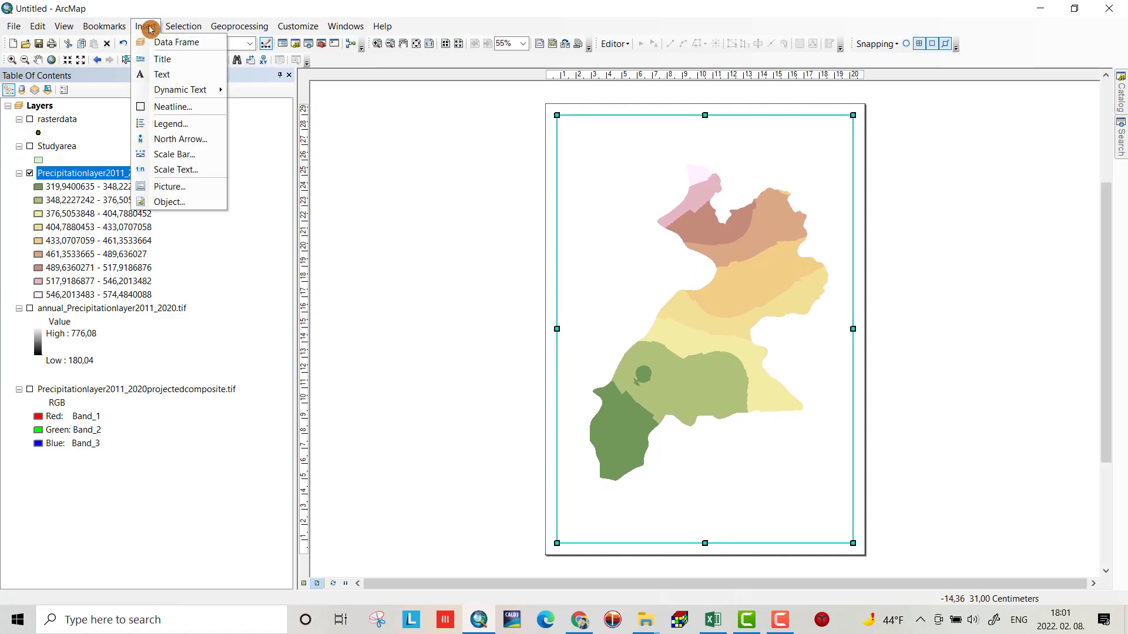
click(162, 59)
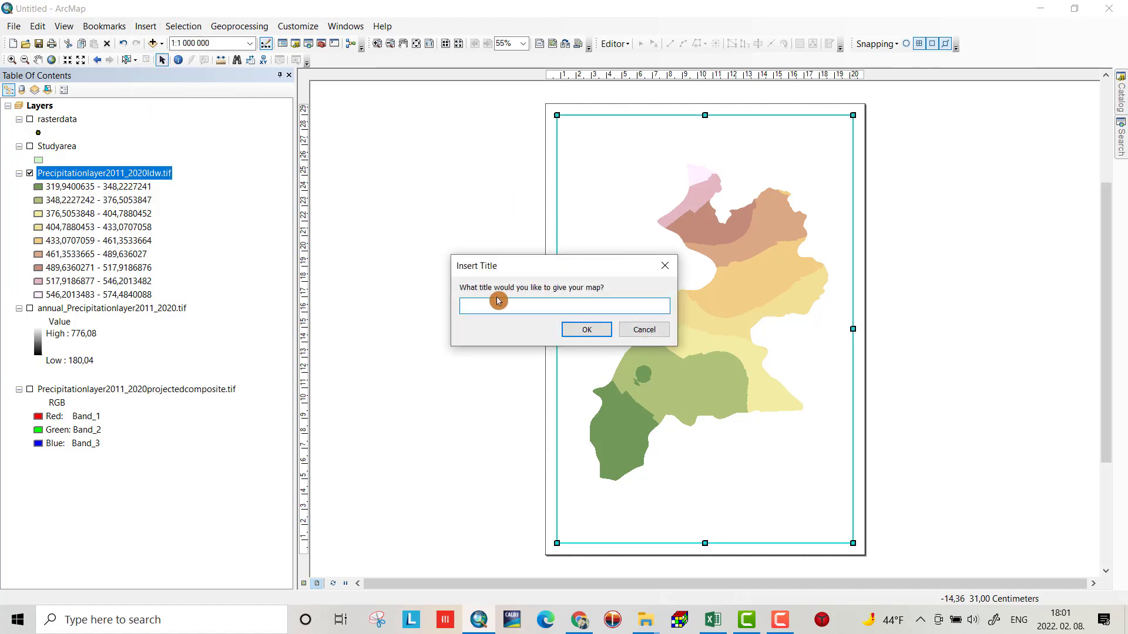
text(Average Annual RAinfall From 2011-2020)
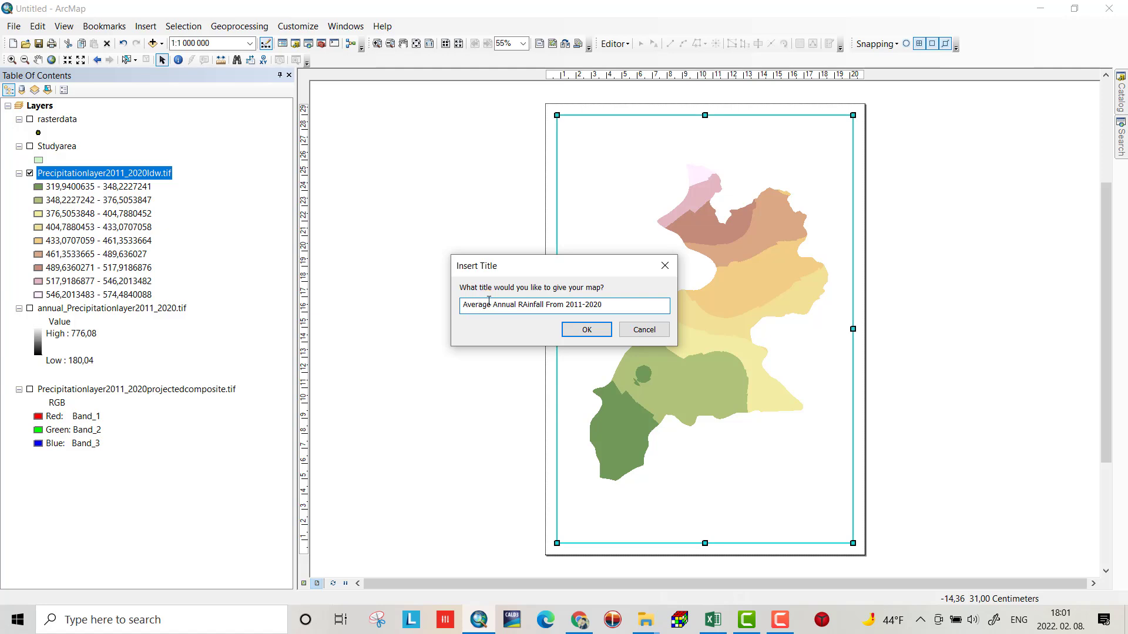
click(579, 330)
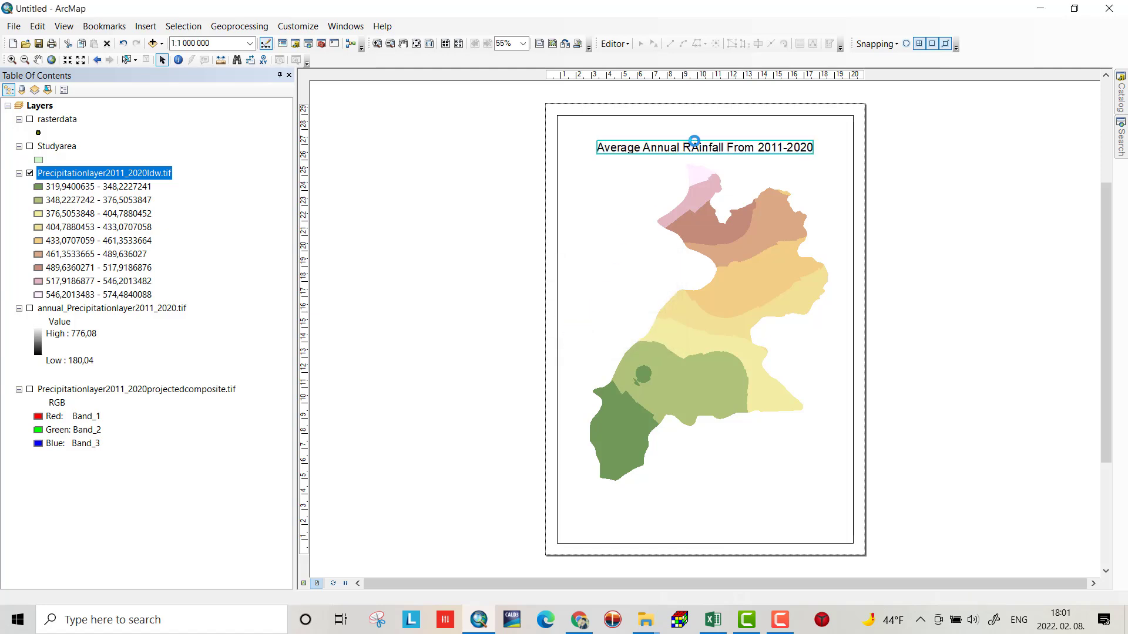
drag(696, 141, 696, 134)
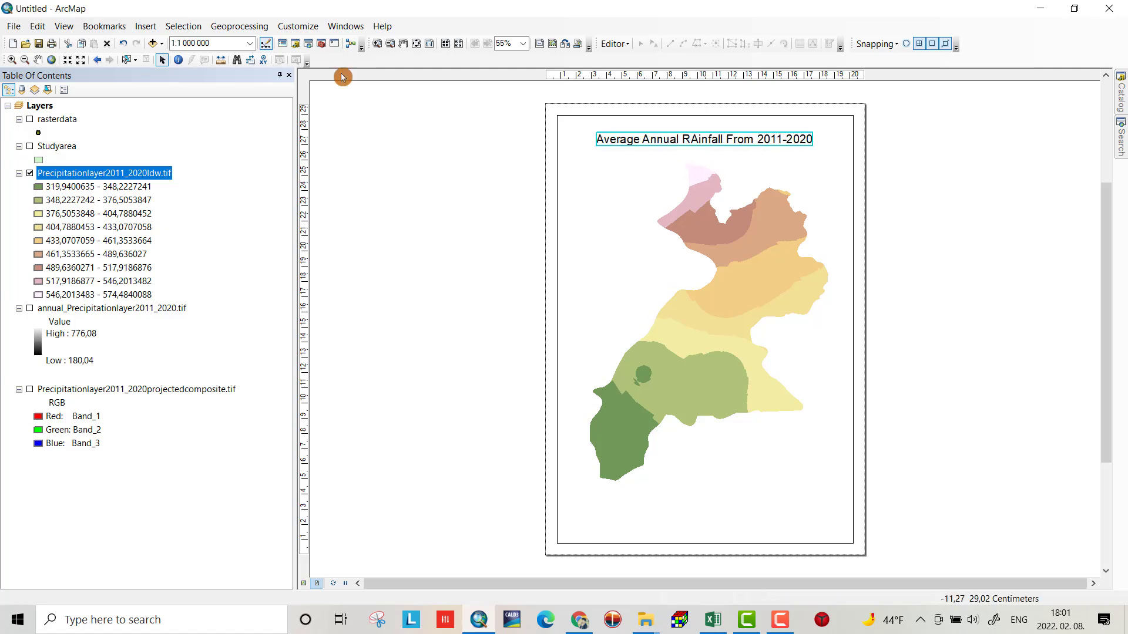
Insert a one-column legend for the IDW precipitation layer with default settings and place it in the page's lower-right corner
click(146, 26)
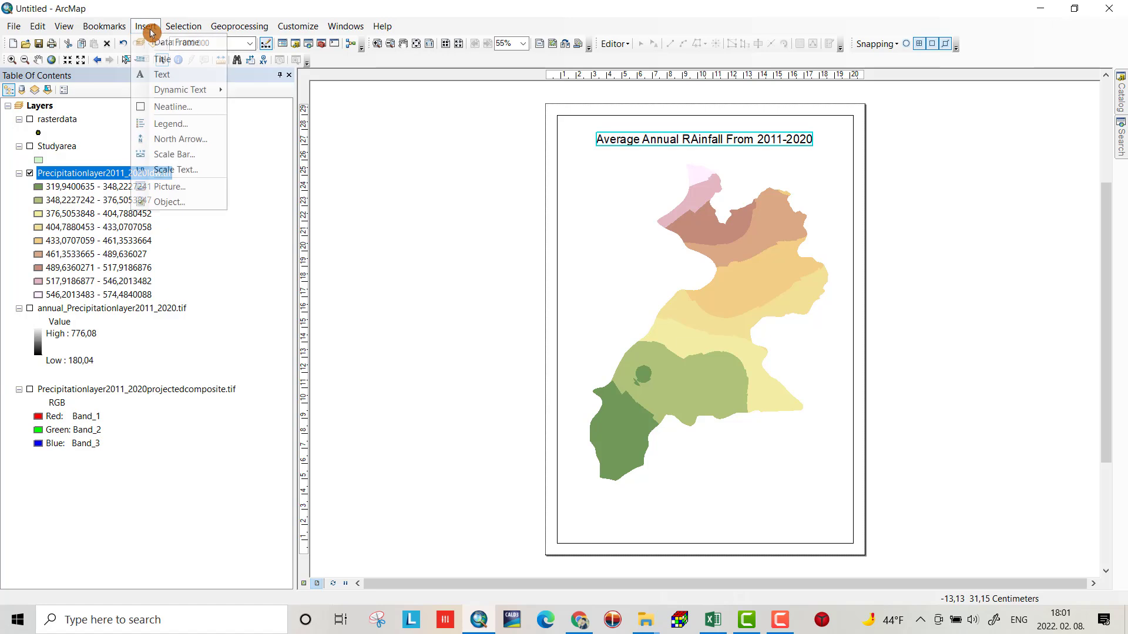
click(171, 124)
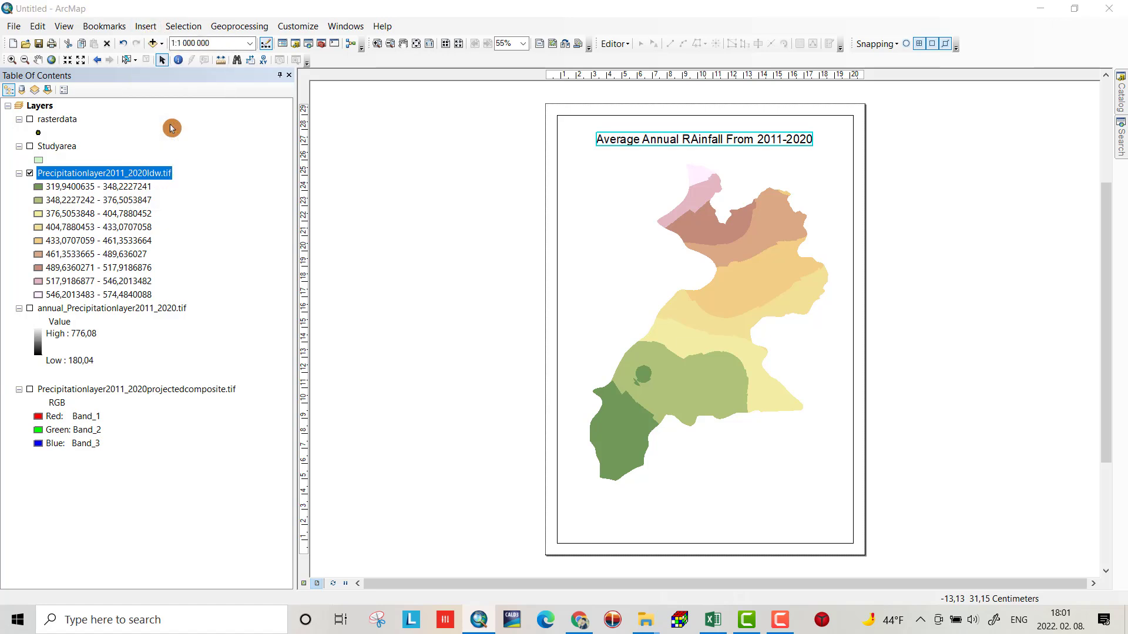
scroll(421, 246, right, 1)
click(421, 241)
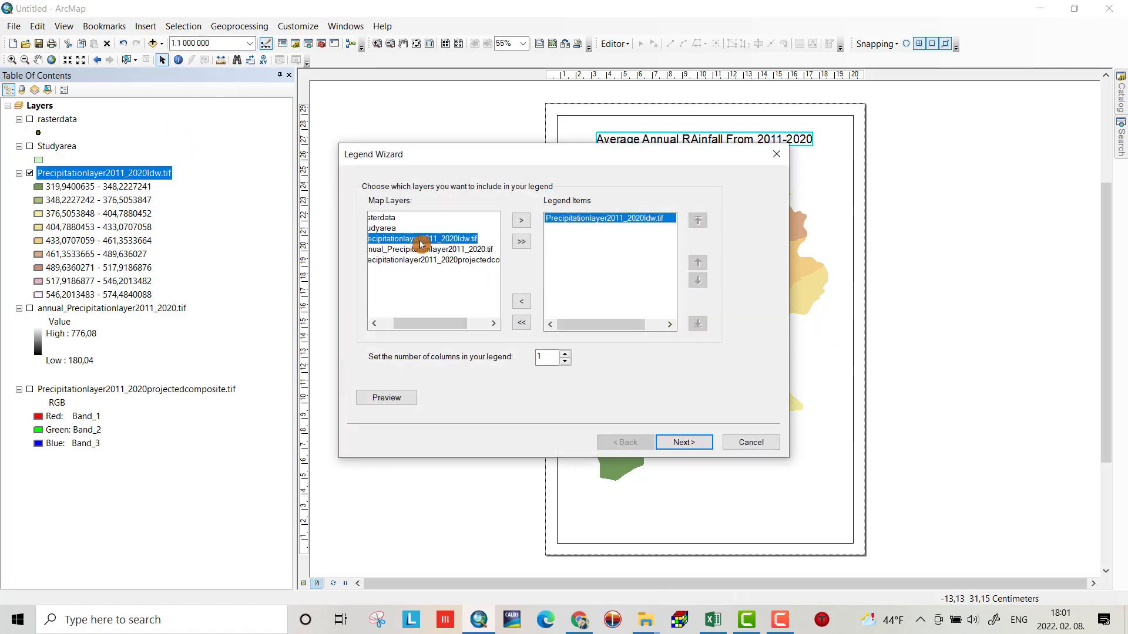
click(682, 445)
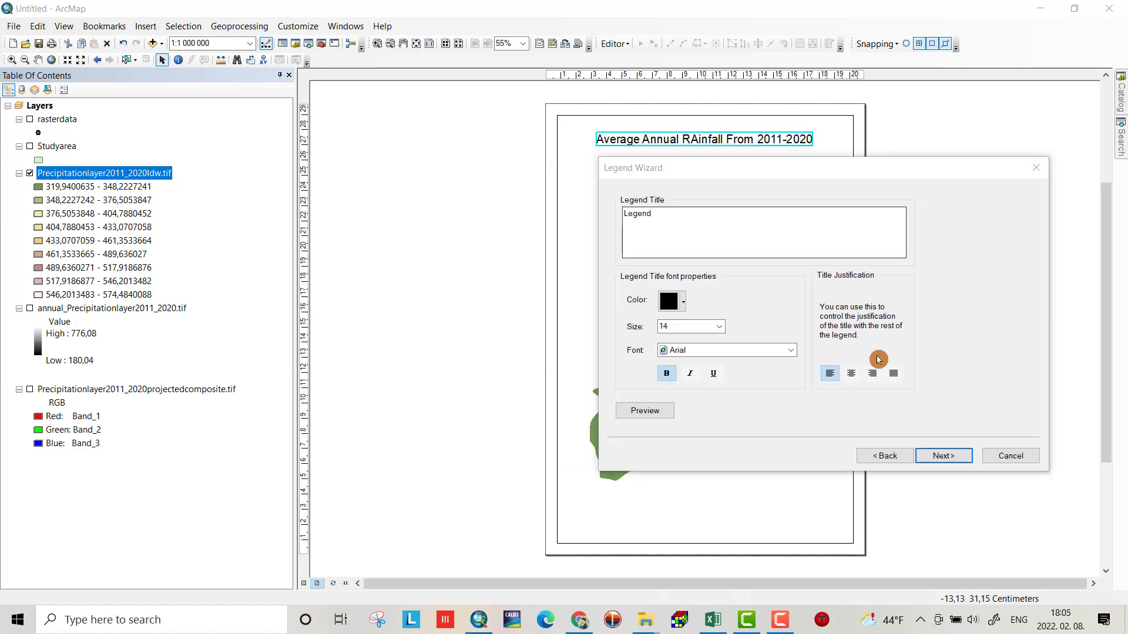
click(939, 458)
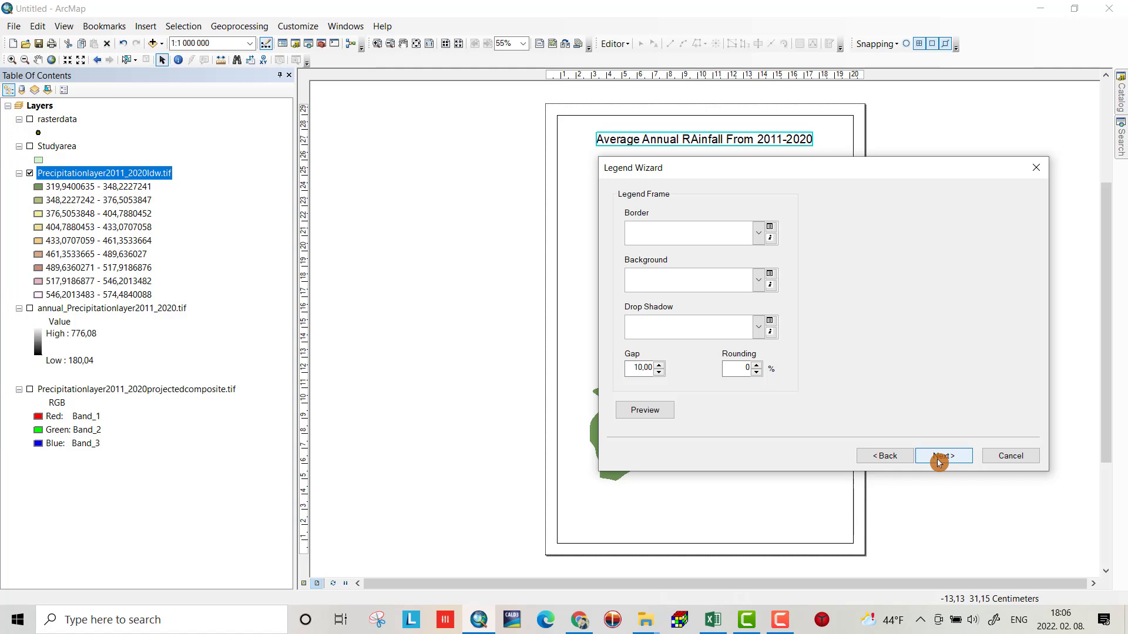
click(939, 461)
click(939, 462)
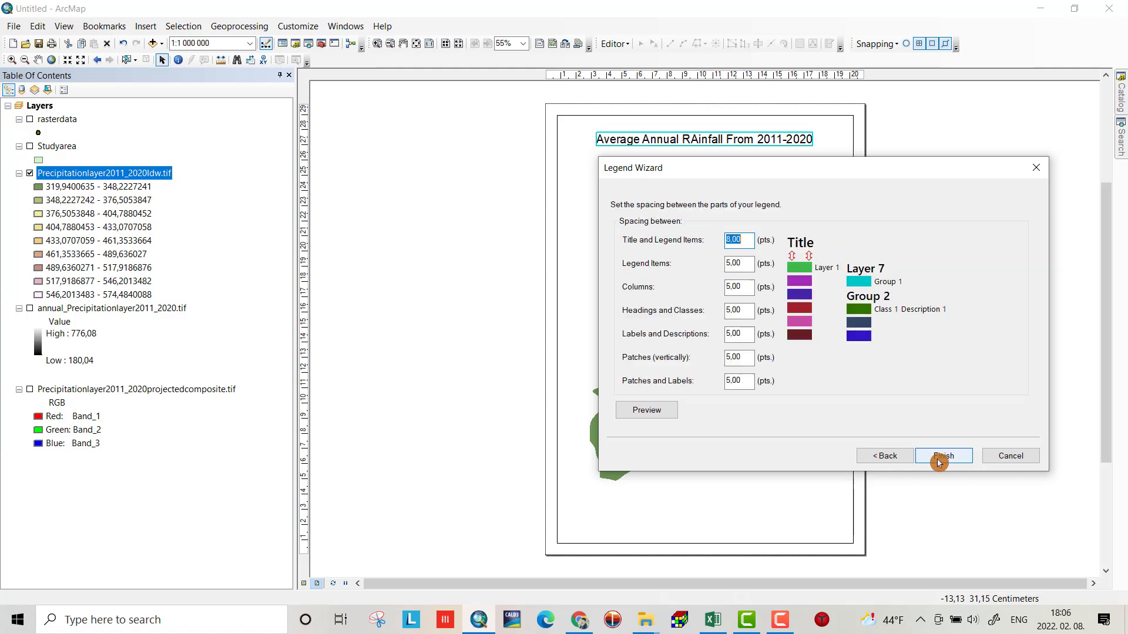
click(938, 458)
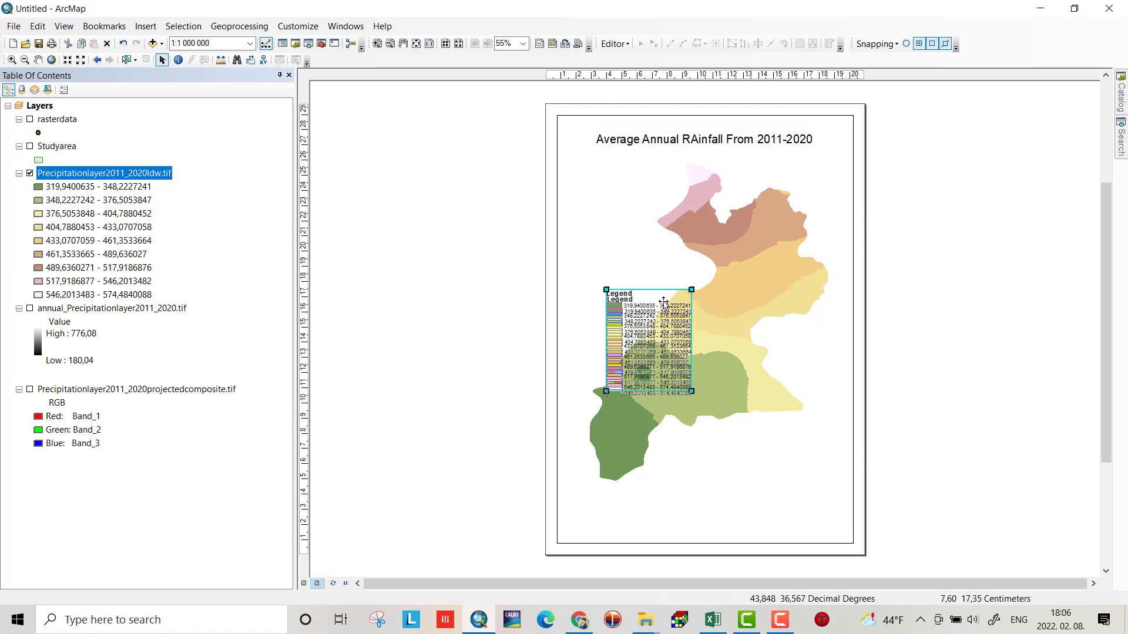
drag(662, 291, 772, 438)
Change the legend title to "Precipitation [mm/year]"
right_click(771, 439)
click(815, 432)
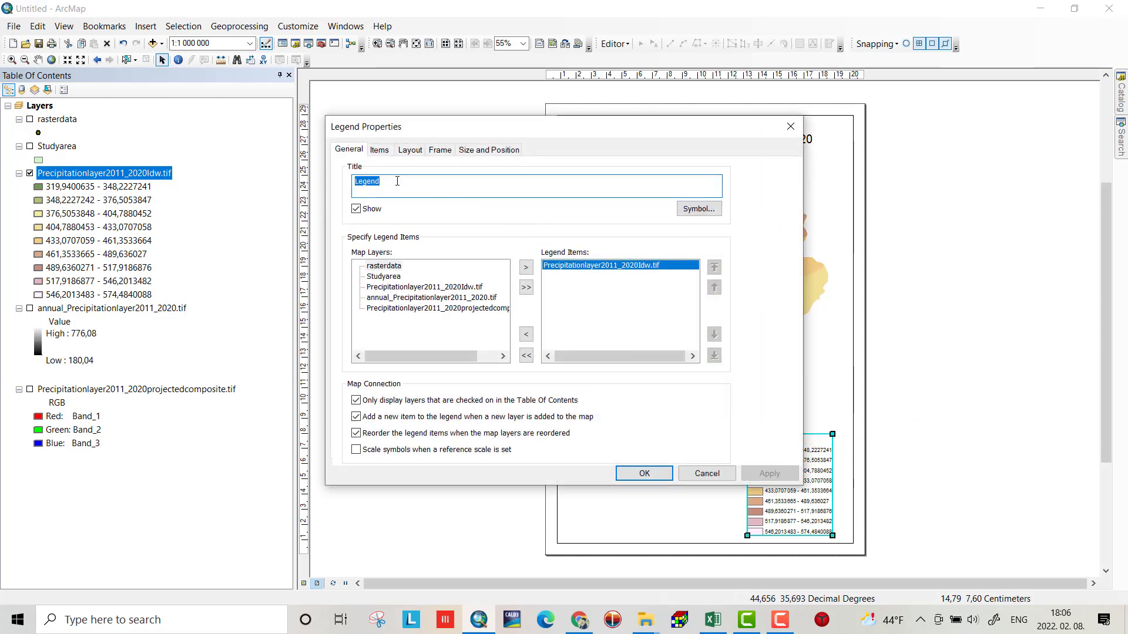
text(A)
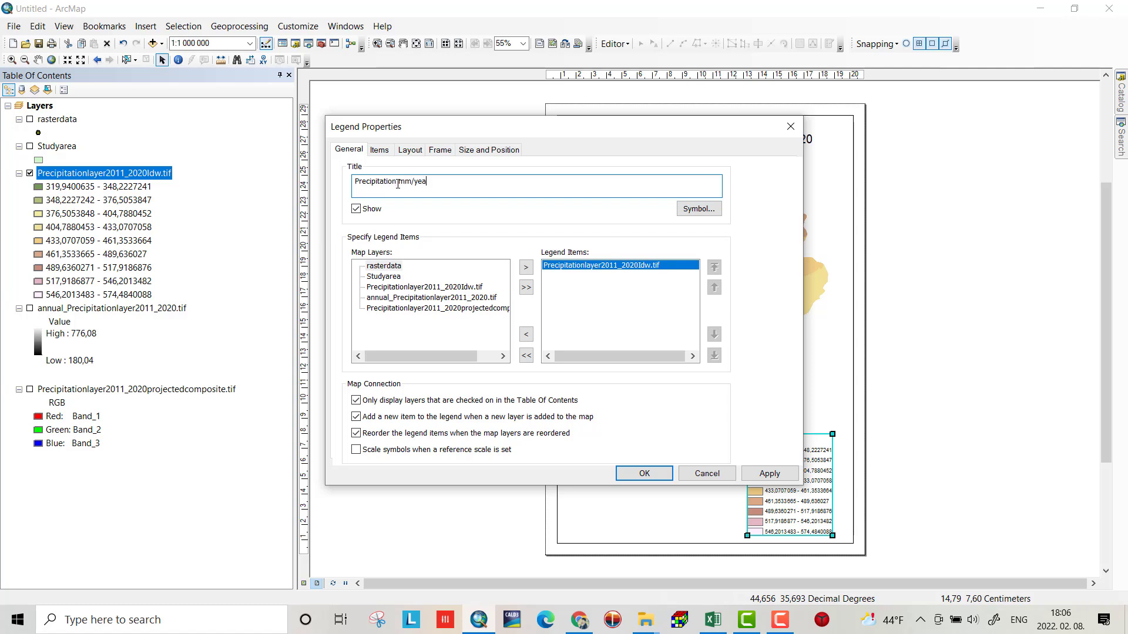
text(r])
key(Return)
click(836, 376)
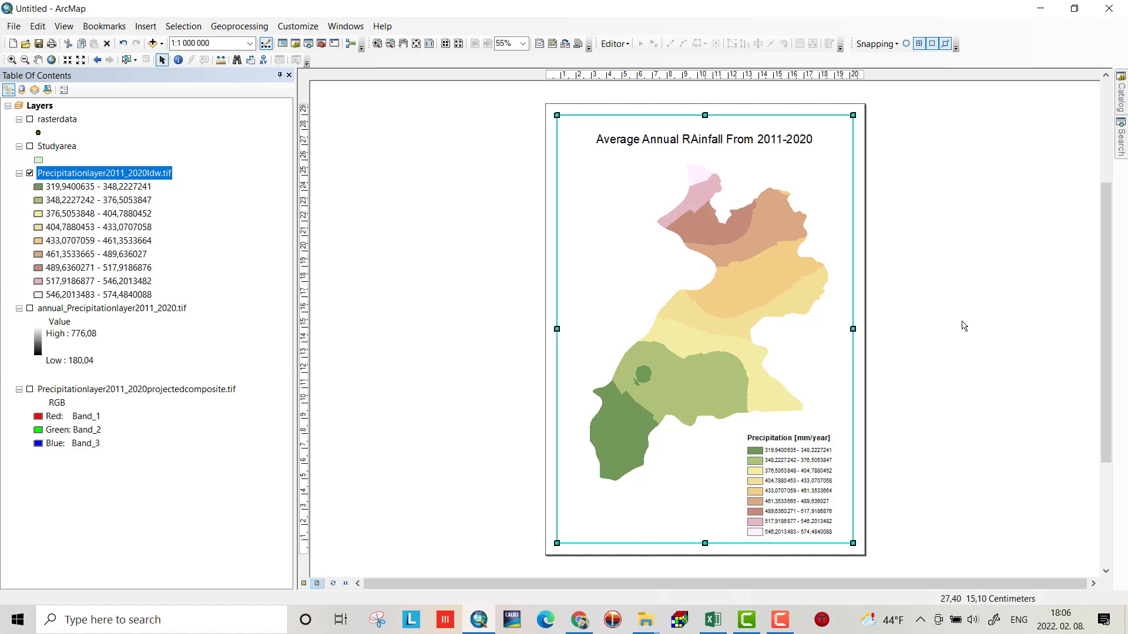